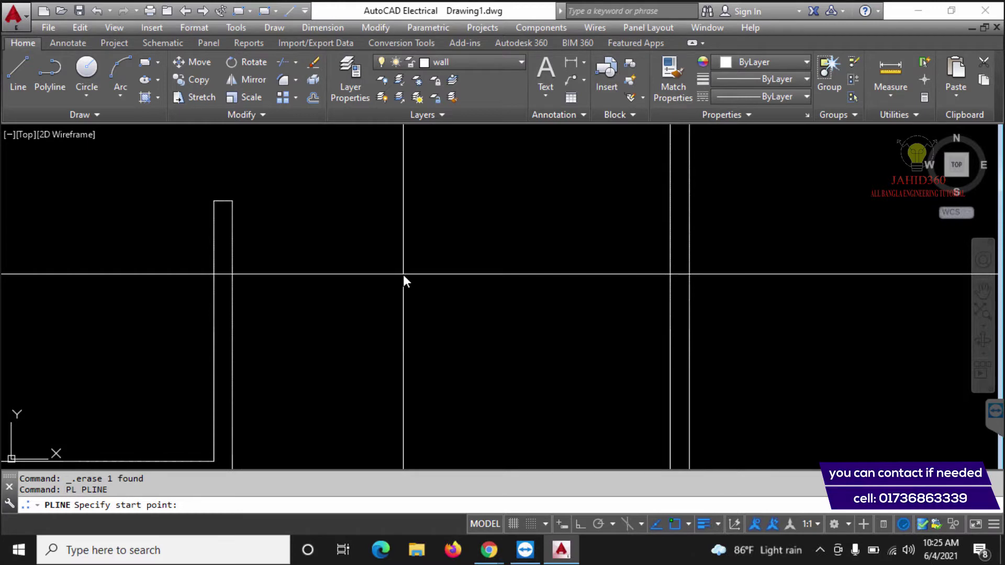
# Start the door-jamb profile with an orthogonal polyline running 5" down, 2" right and 3" up in the open area.
pyautogui.click(404, 239)
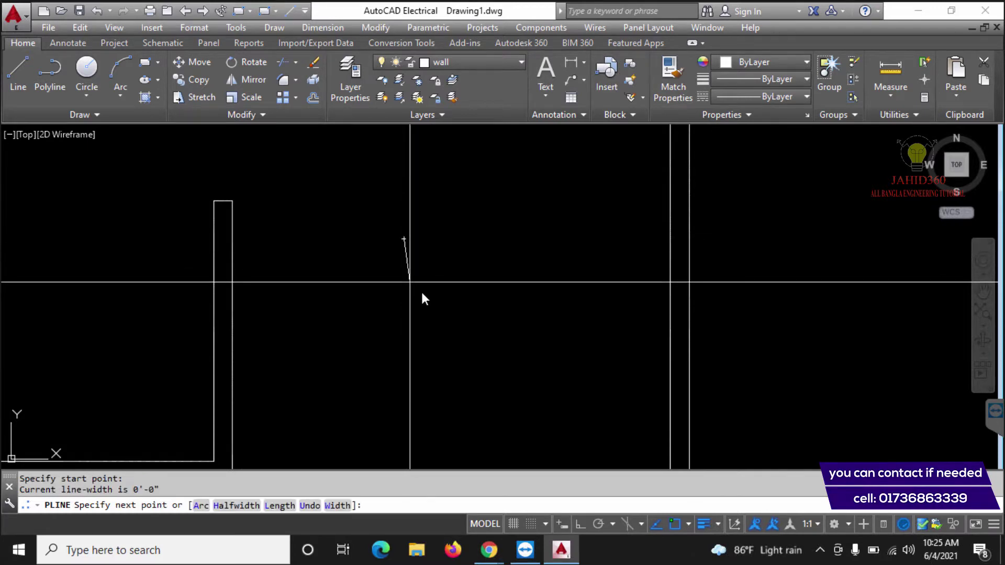
pyautogui.press('F8')
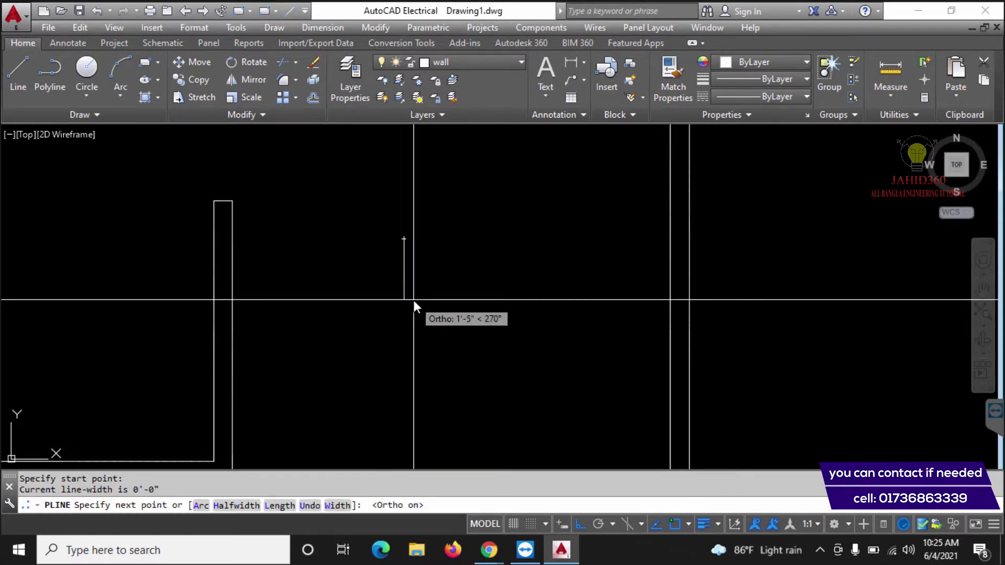
pyautogui.write('5')
pyautogui.press('Return')
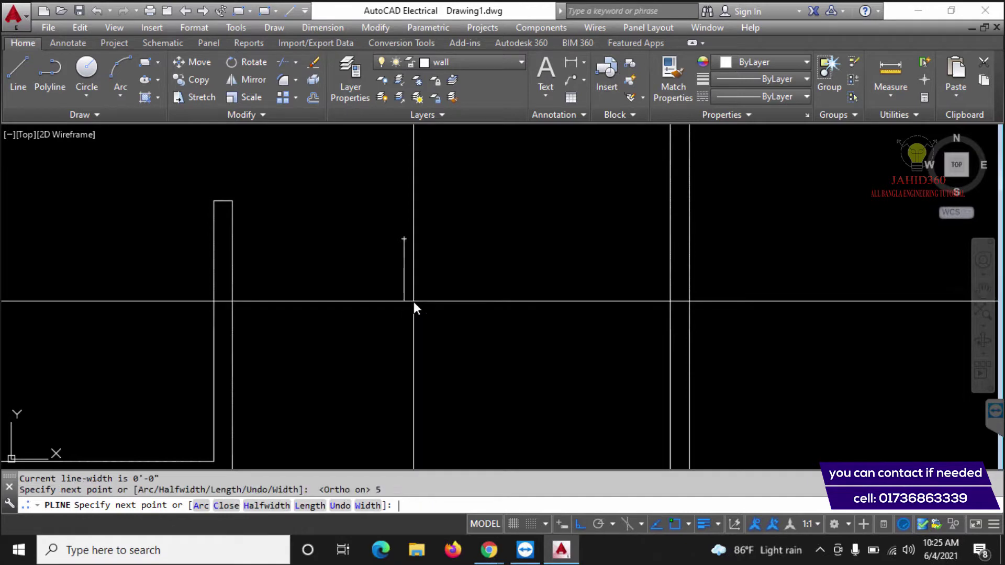
pyautogui.scroll(-1, 419, 254)
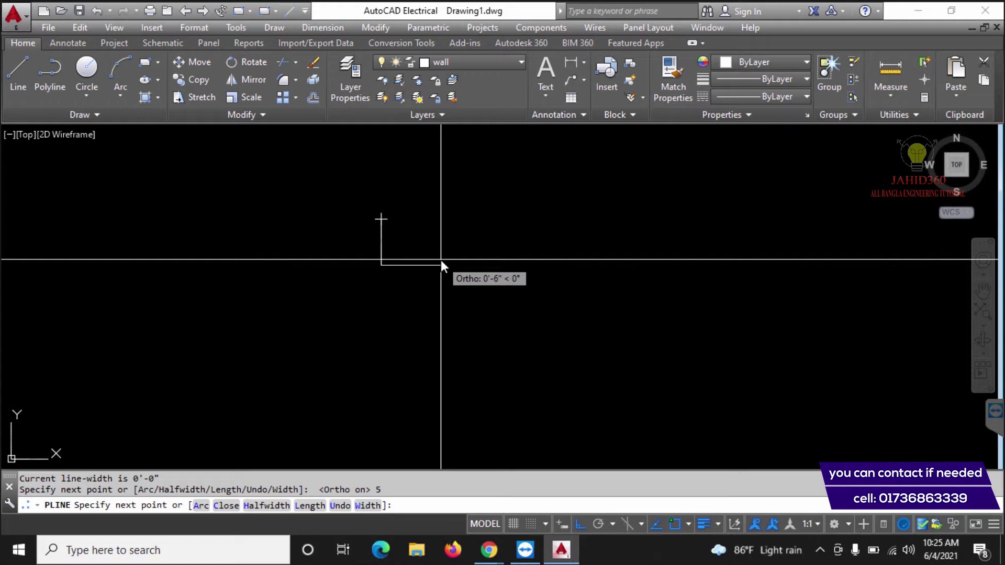
pyautogui.write('2')
pyautogui.press('Return')
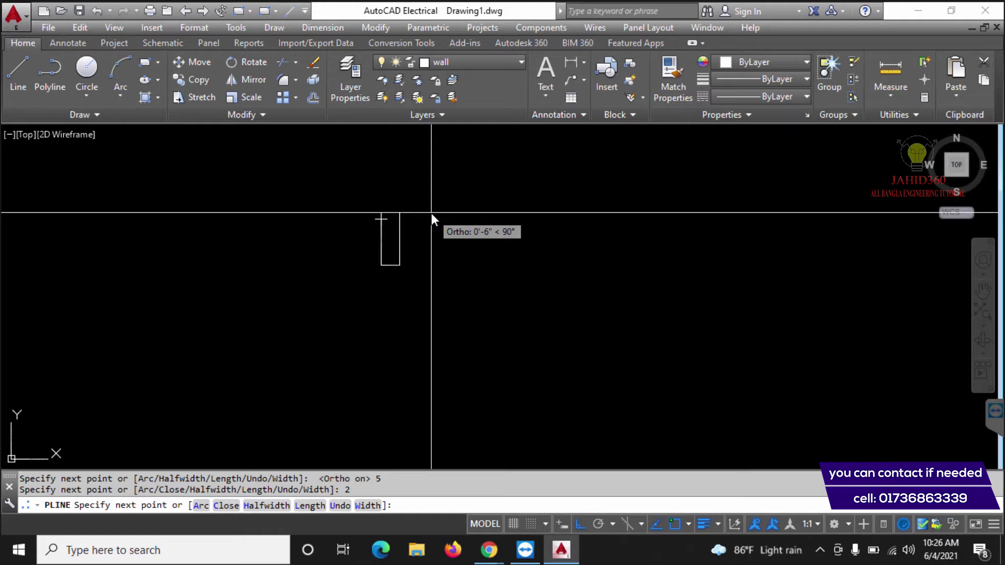
pyautogui.write('3')
pyautogui.press('Return')
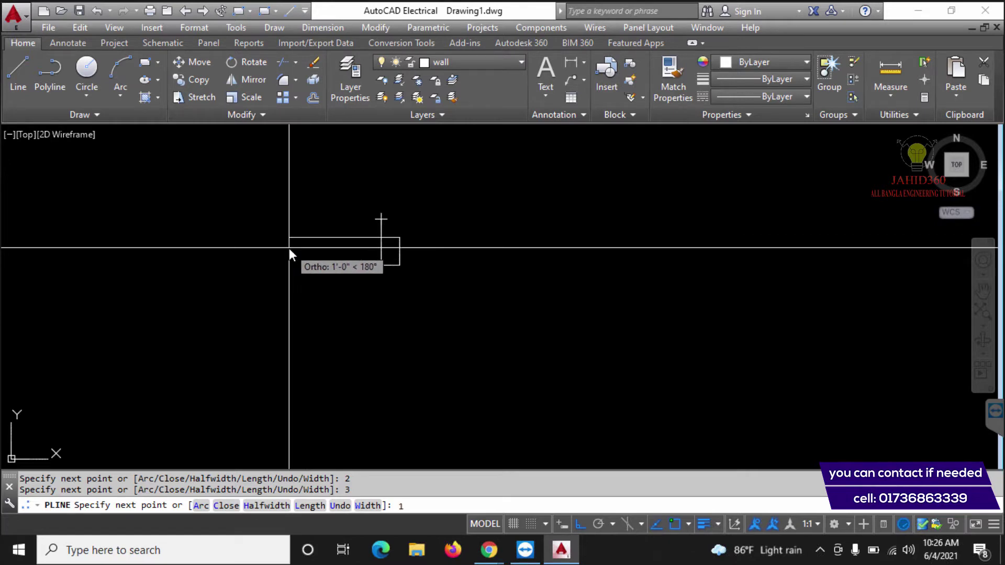
# Complete the stepped jamb outline with polyline segments 1" left, 2" up and 1" left back to the start point.
pyautogui.write('1')
pyautogui.press('Return')
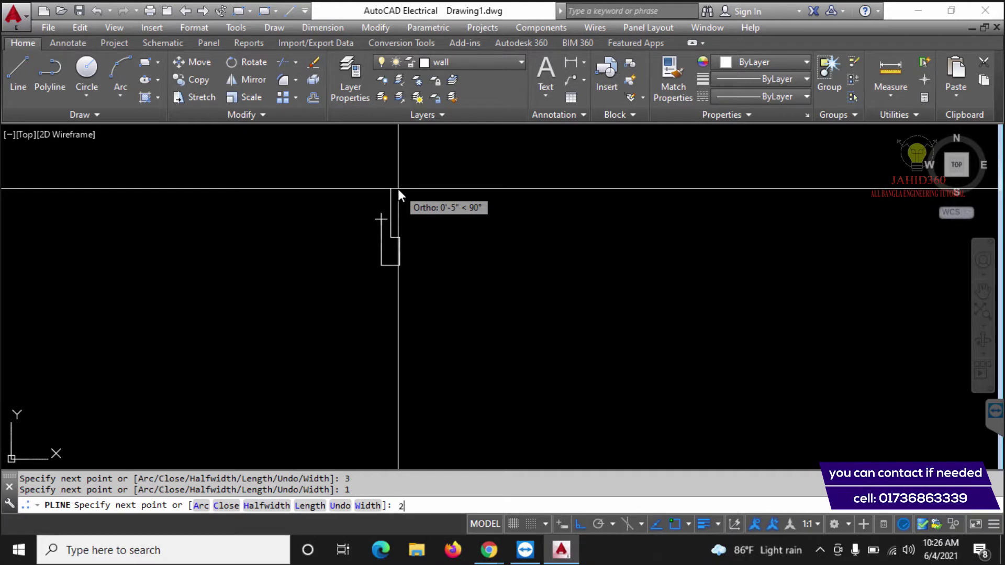
pyautogui.write('2')
pyautogui.press('Return')
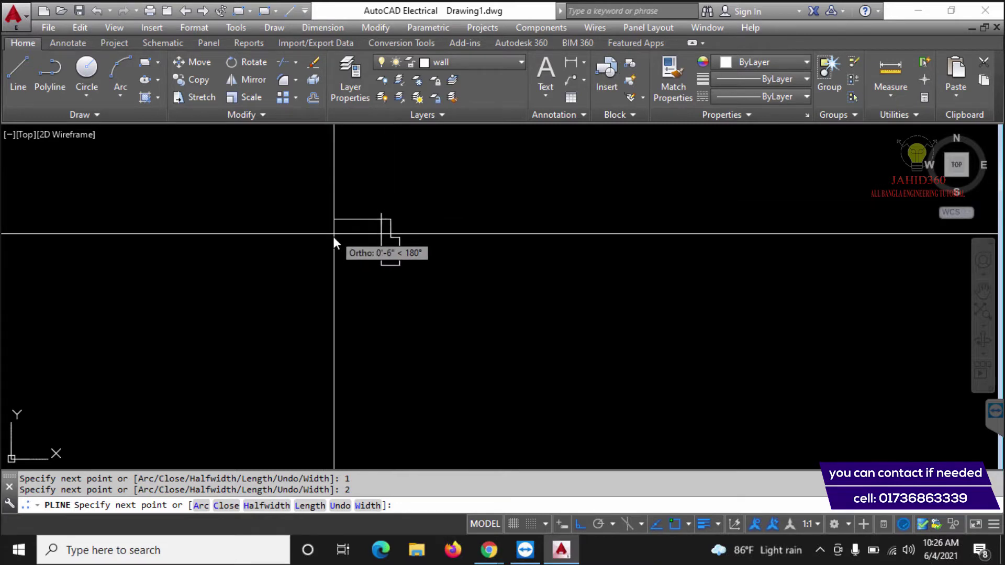
pyautogui.scroll(2, 378, 218)
pyautogui.scroll(3, 367, 222)
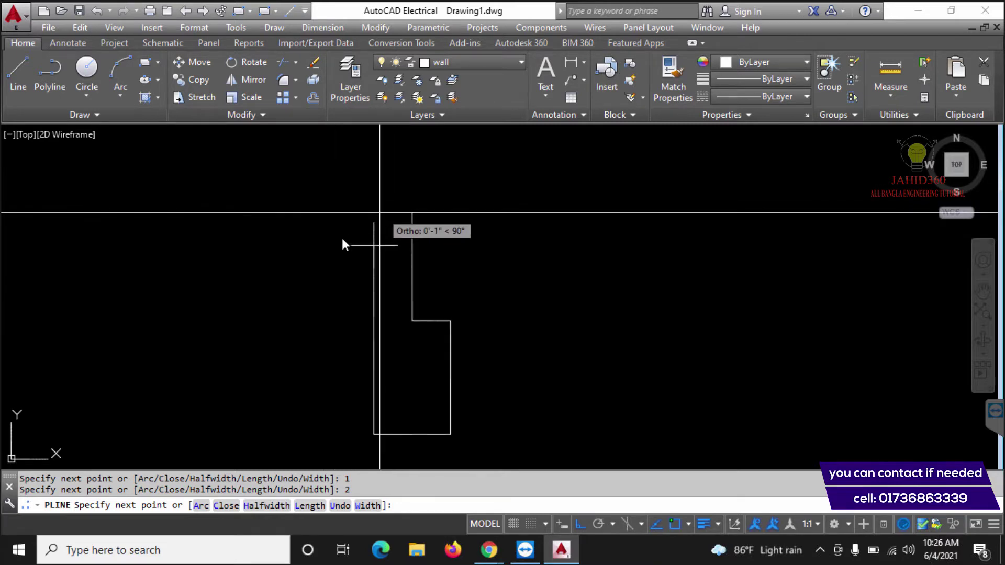
pyautogui.write('1')
pyautogui.press('Return')
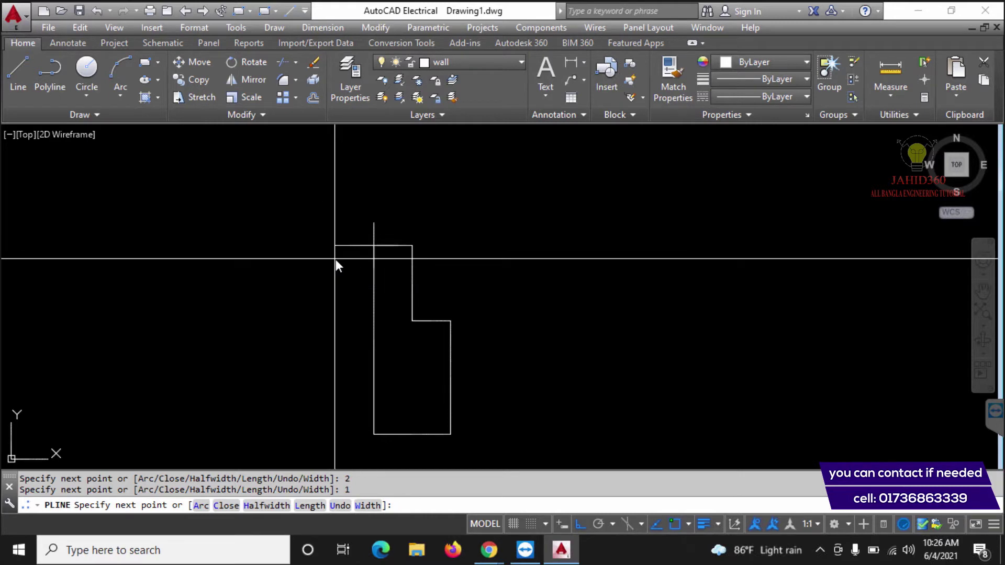
pyautogui.press('Escape')
pyautogui.scroll(-2, 340, 259)
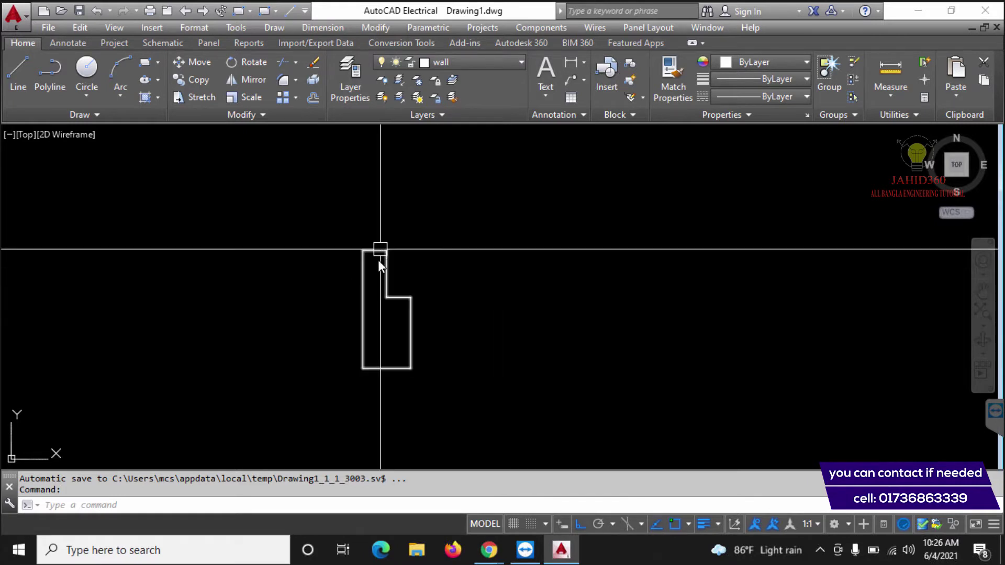
pyautogui.press('Escape')
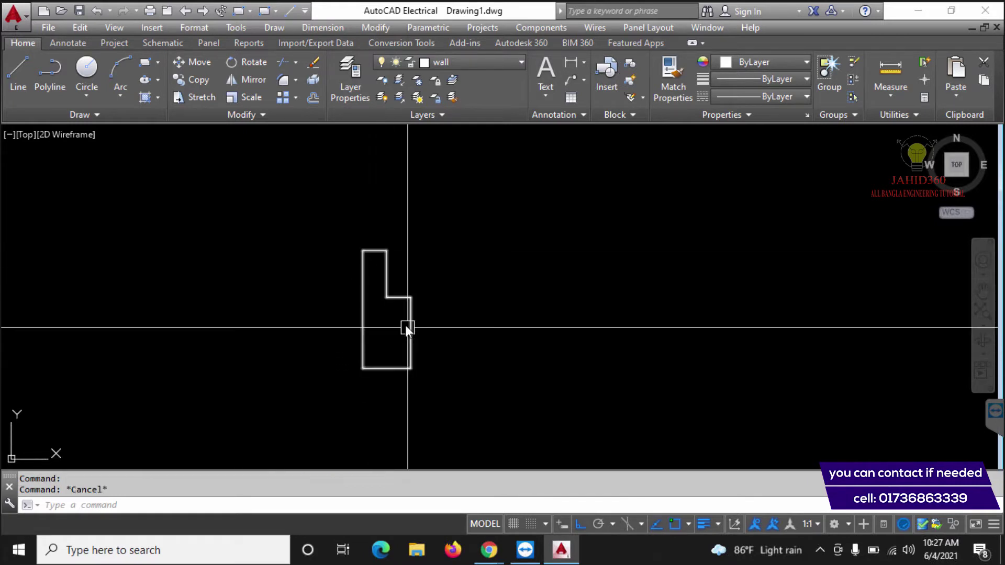
pyautogui.click(406, 327)
pyautogui.press('Escape')
pyautogui.scroll(-4, 395, 321)
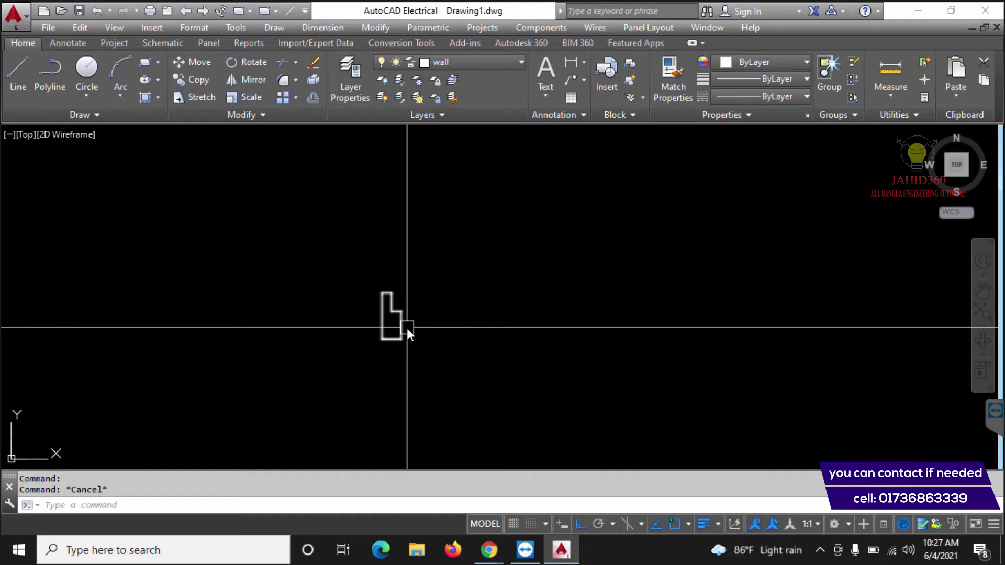
pyautogui.scroll(4, 401, 340)
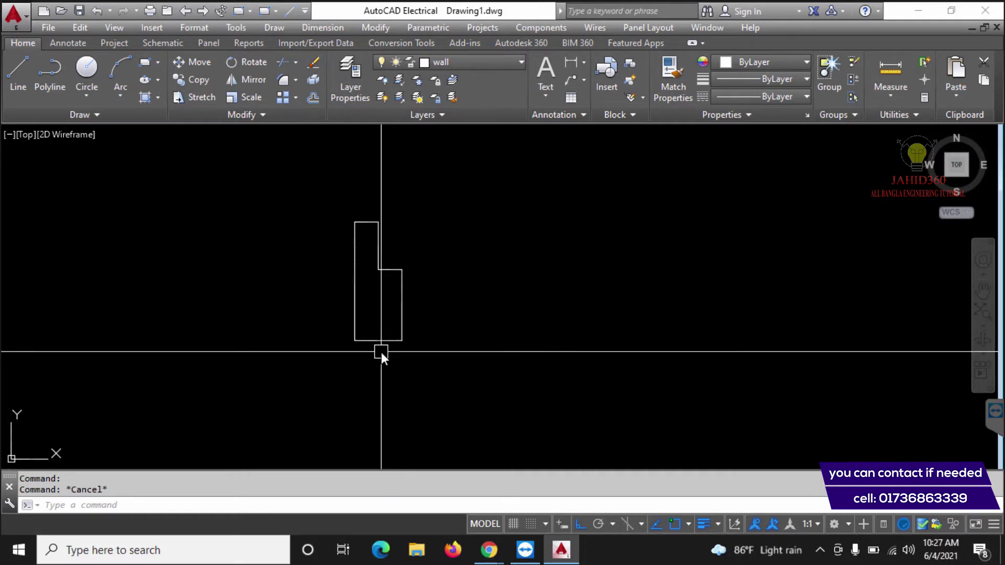
pyautogui.write('l')
pyautogui.press('Return')
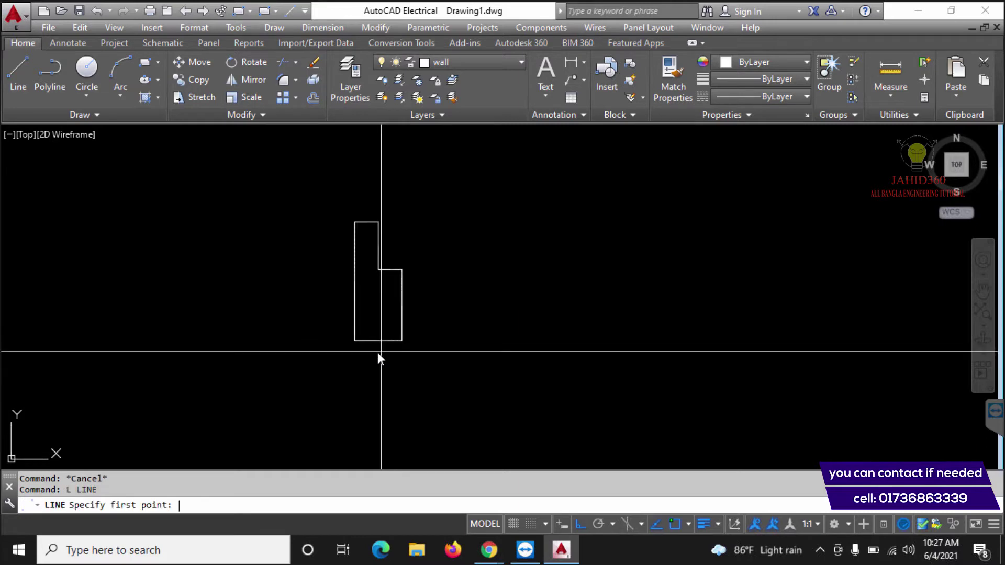
pyautogui.click(355, 341)
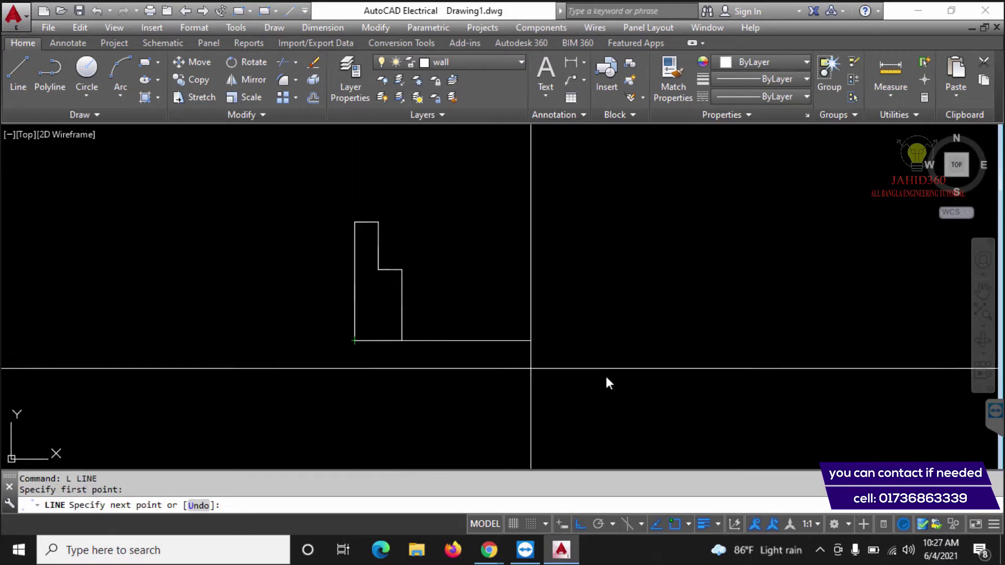
pyautogui.press('Escape')
# Draw a 3'6" horizontal guide line to the right from the jamb profile's lower-left corner.
pyautogui.press('Return')
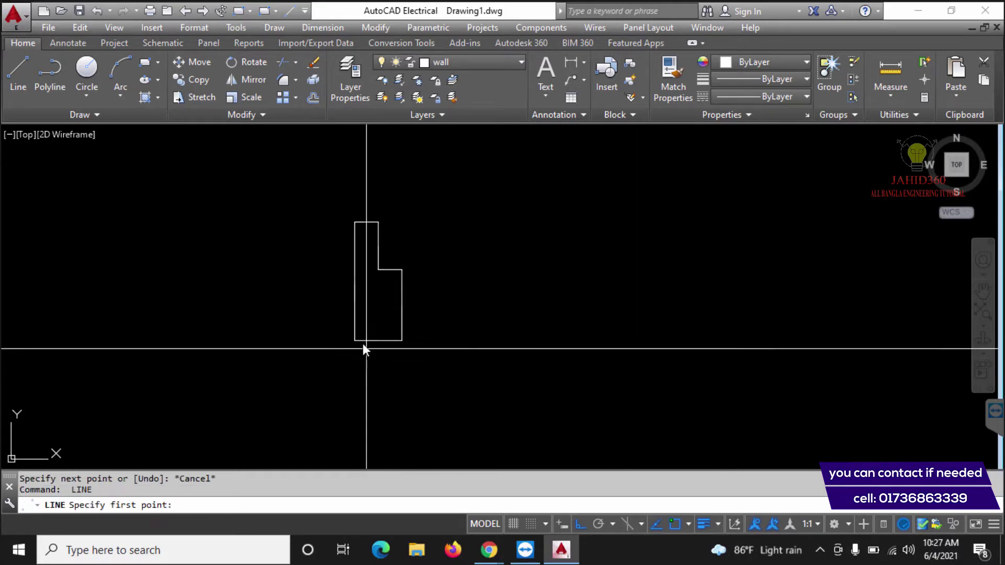
pyautogui.click(354, 341)
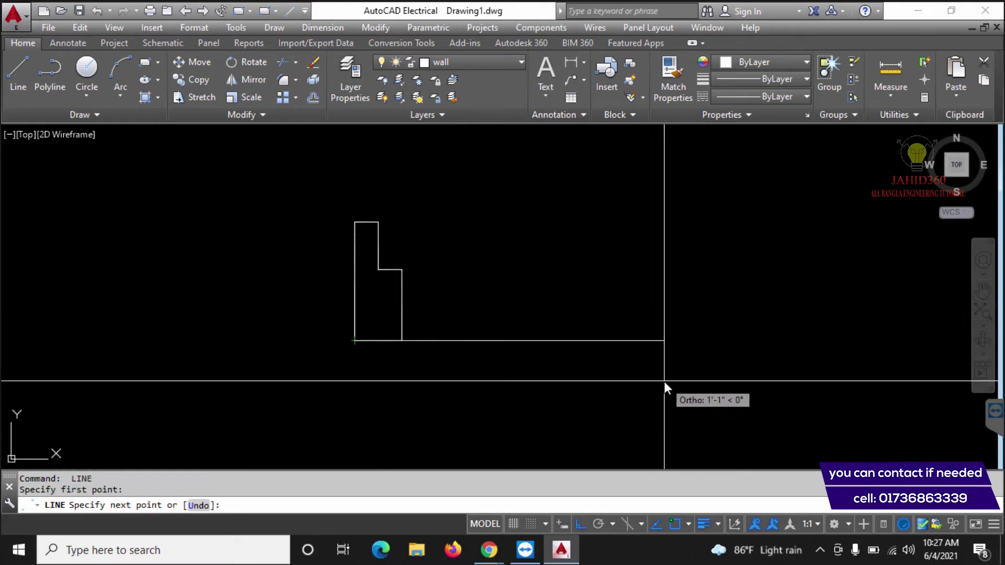
pyautogui.write("3'6")
pyautogui.press('Return')
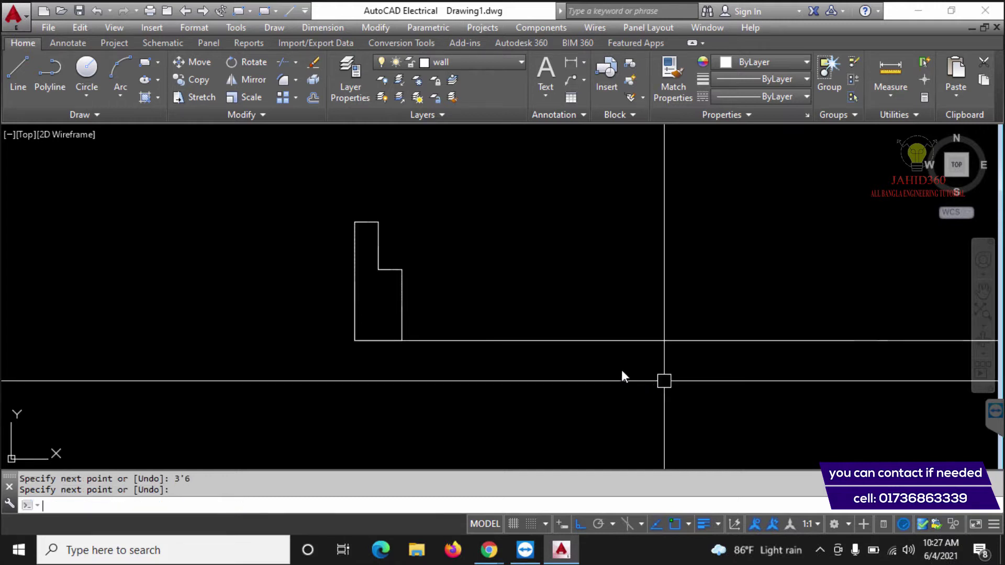
# Mirror the jamb profile about a vertical axis through the guide line's midpoint, keeping the original.
pyautogui.scroll(-5, 621, 370)
pyautogui.scroll(1, 454, 370)
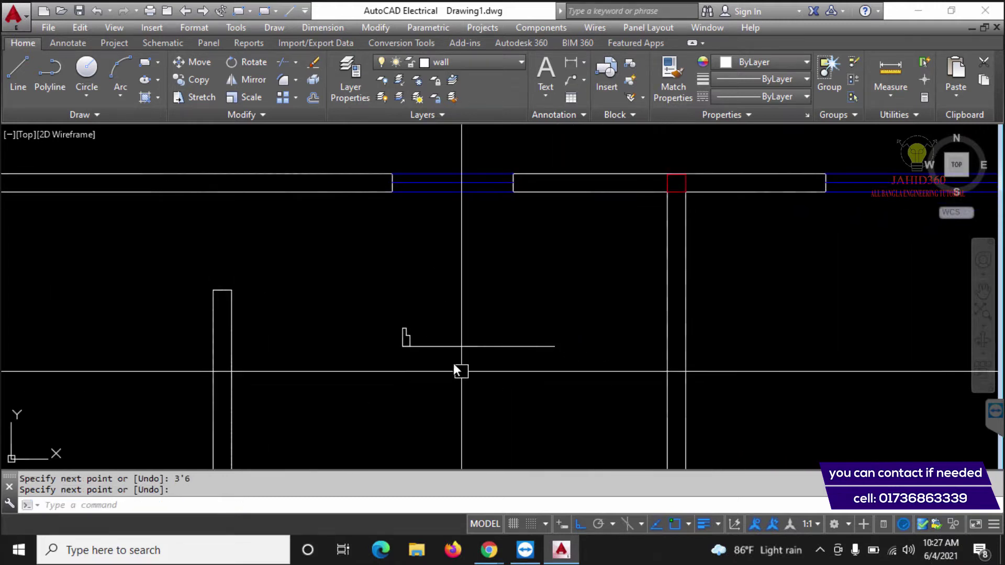
pyautogui.scroll(2, 386, 340)
pyautogui.click(384, 296)
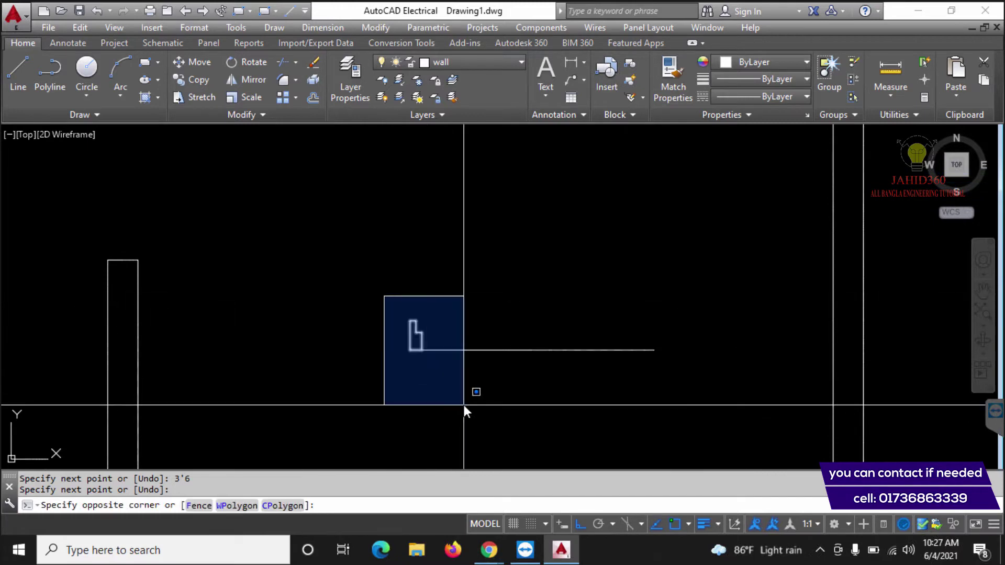
pyautogui.click(464, 406)
pyautogui.write('MI')
pyautogui.press('Return')
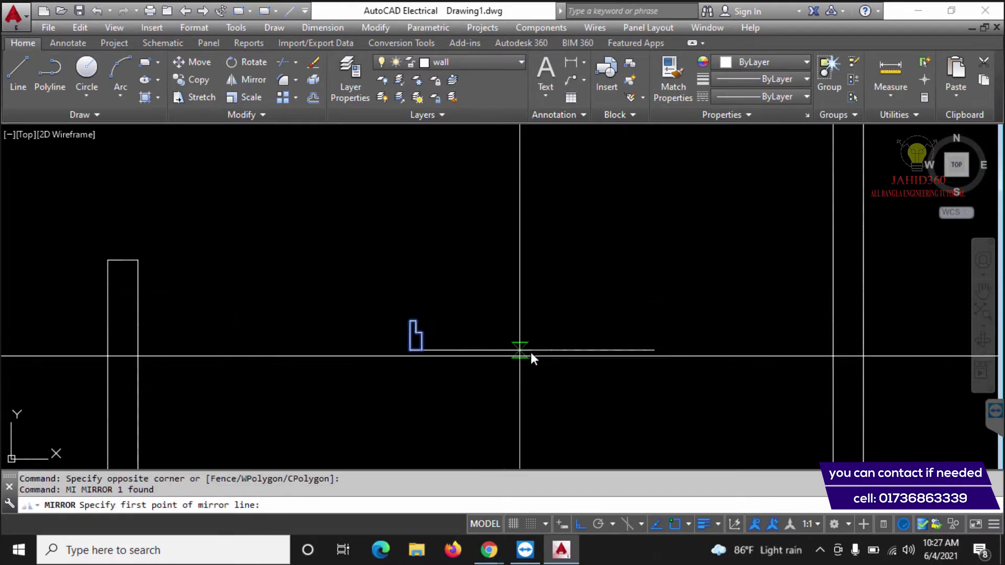
pyautogui.click(520, 352)
pyautogui.click(523, 399)
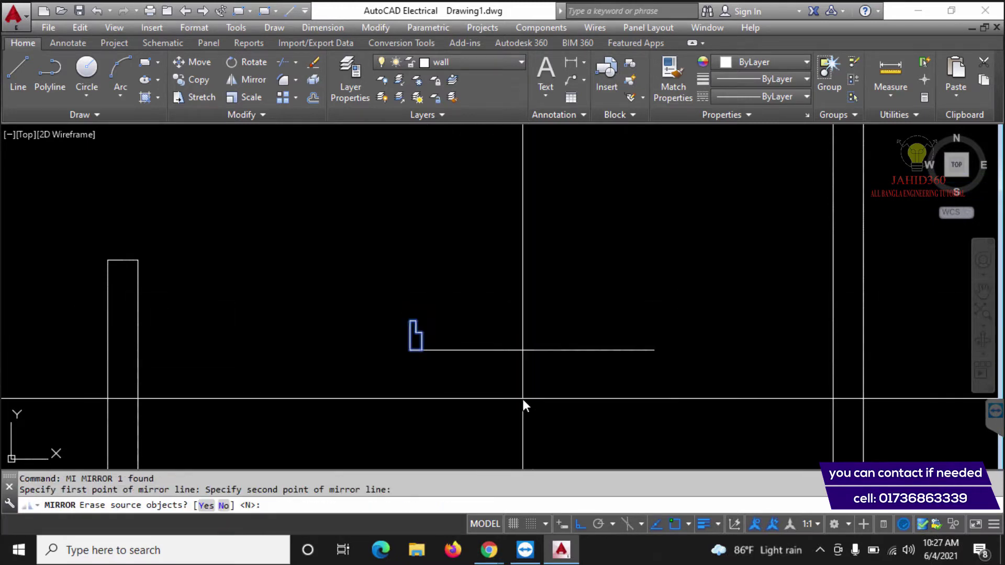
pyautogui.press('Return')
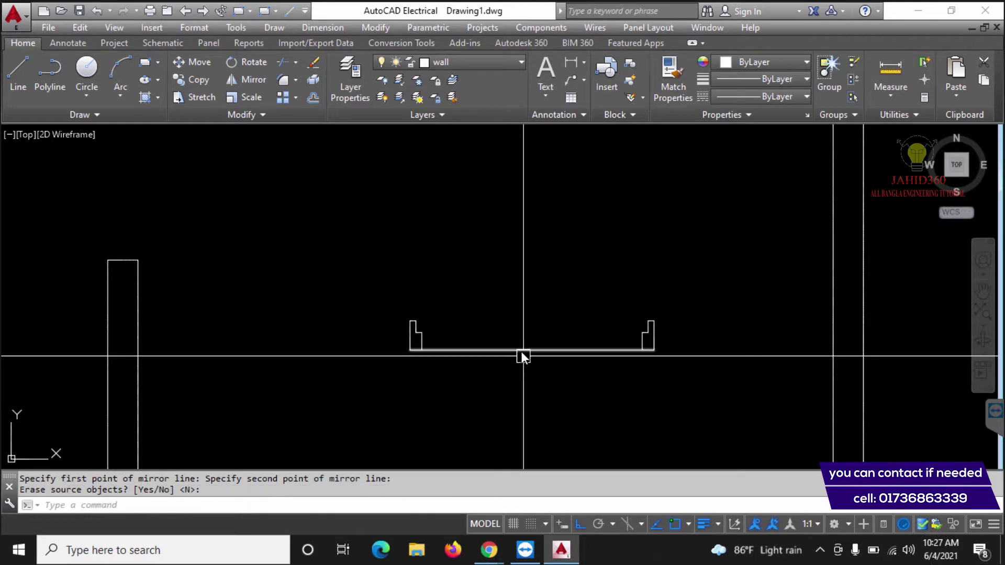
# Erase the horizontal guide line between the two jamb profiles.
pyautogui.click(523, 354)
pyautogui.write('E')
pyautogui.press('Return')
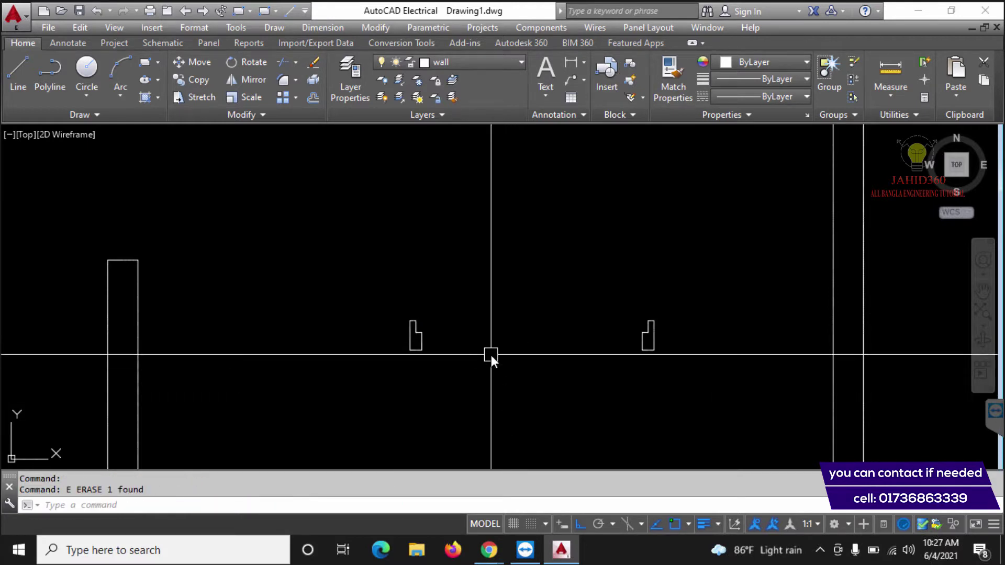
pyautogui.scroll(-3, 491, 355)
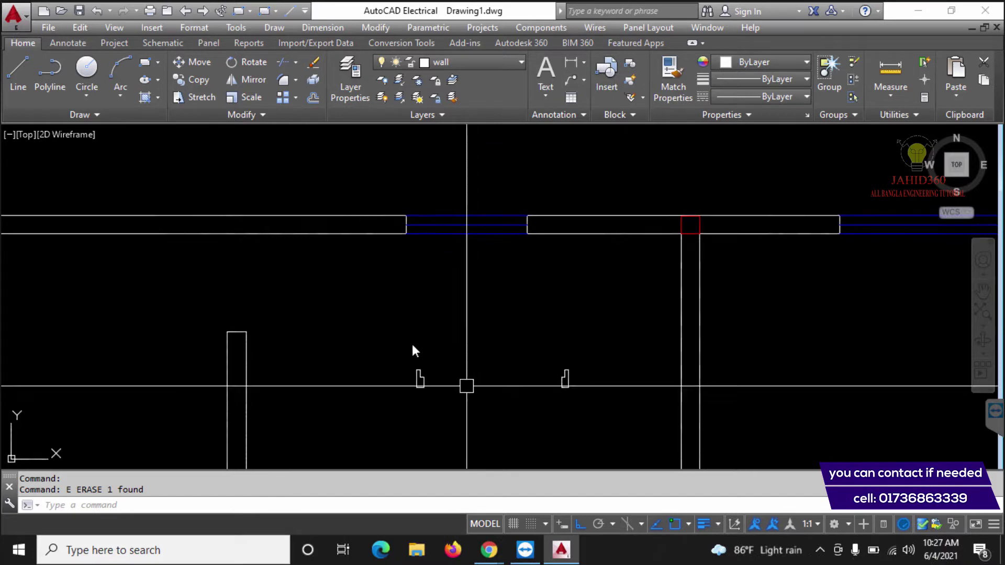
pyautogui.click(397, 338)
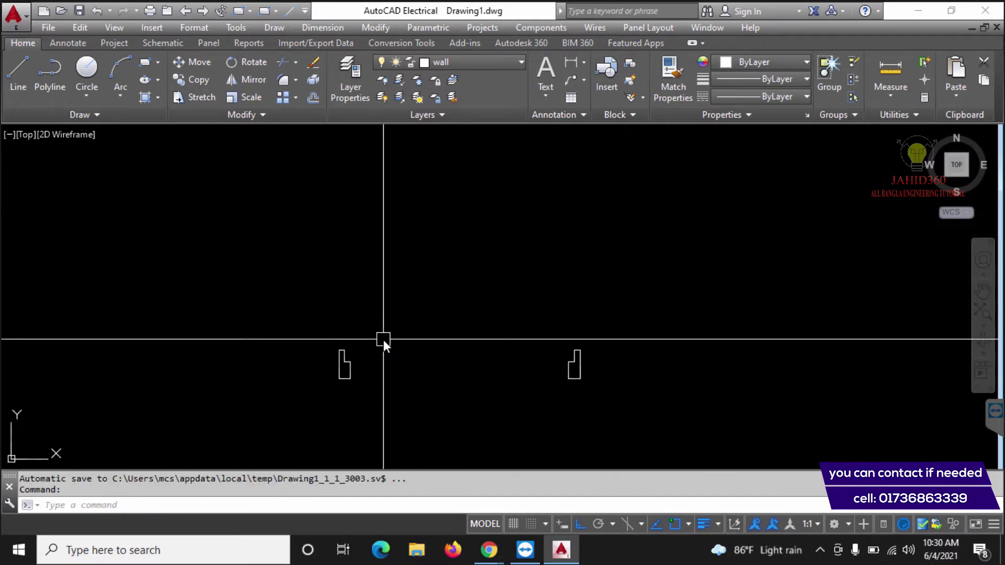
# Draw a long vertical polyline upward from the inner corner of the left jamb's notch.
pyautogui.write('pl')
pyautogui.press('Return')
pyautogui.scroll(2, 340, 369)
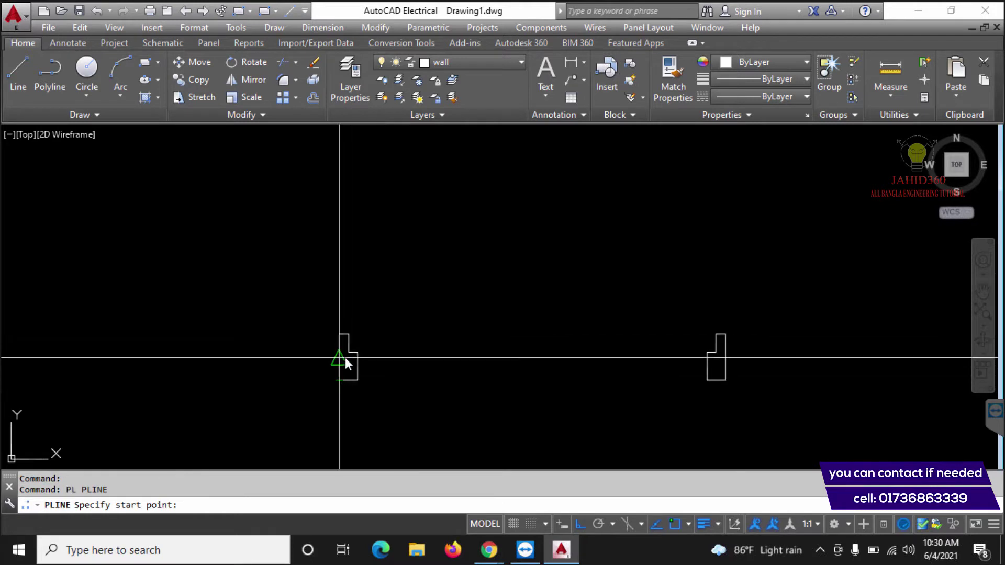
pyautogui.scroll(5, 345, 364)
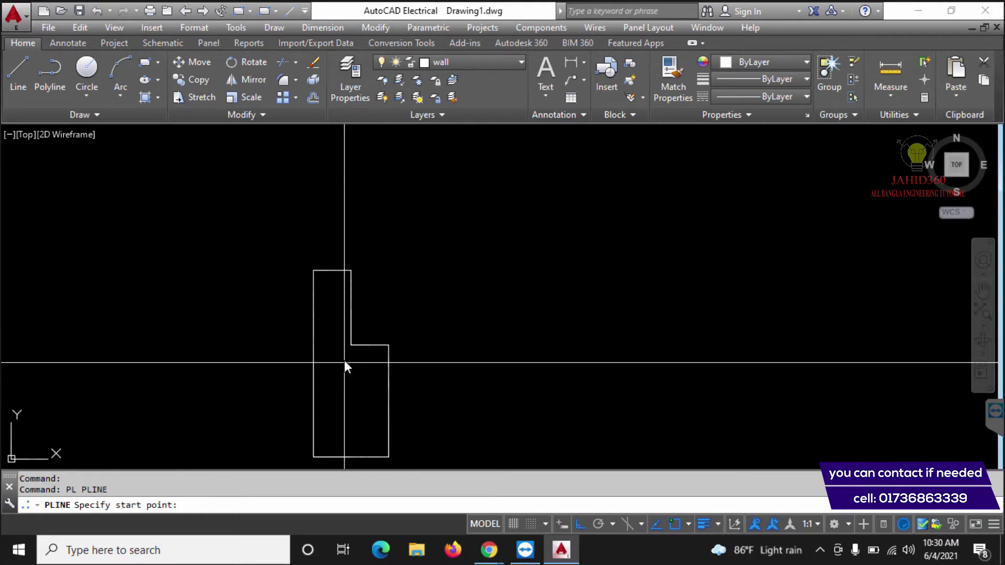
pyautogui.click(347, 362)
pyautogui.scroll(-6, 352, 398)
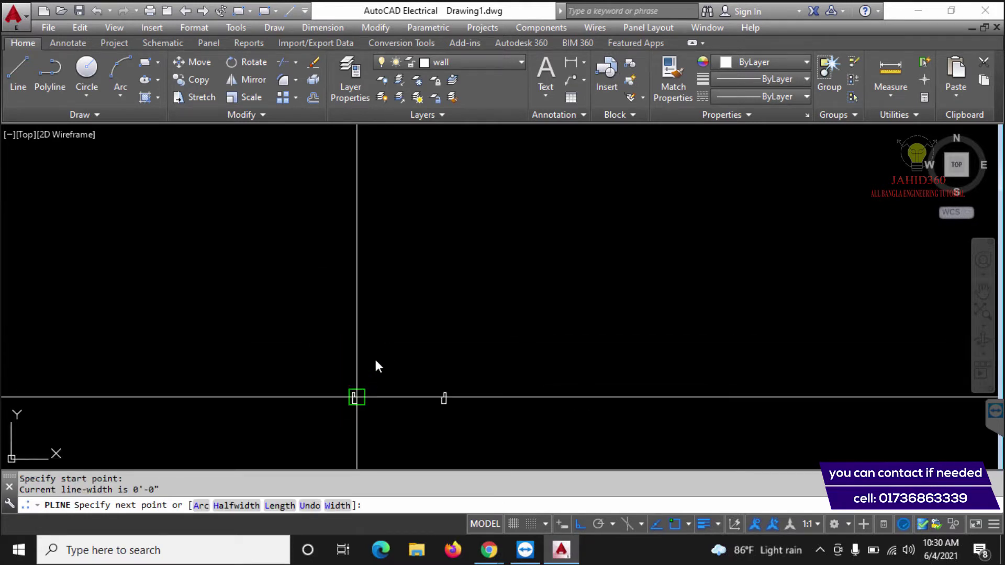
pyautogui.click(387, 318)
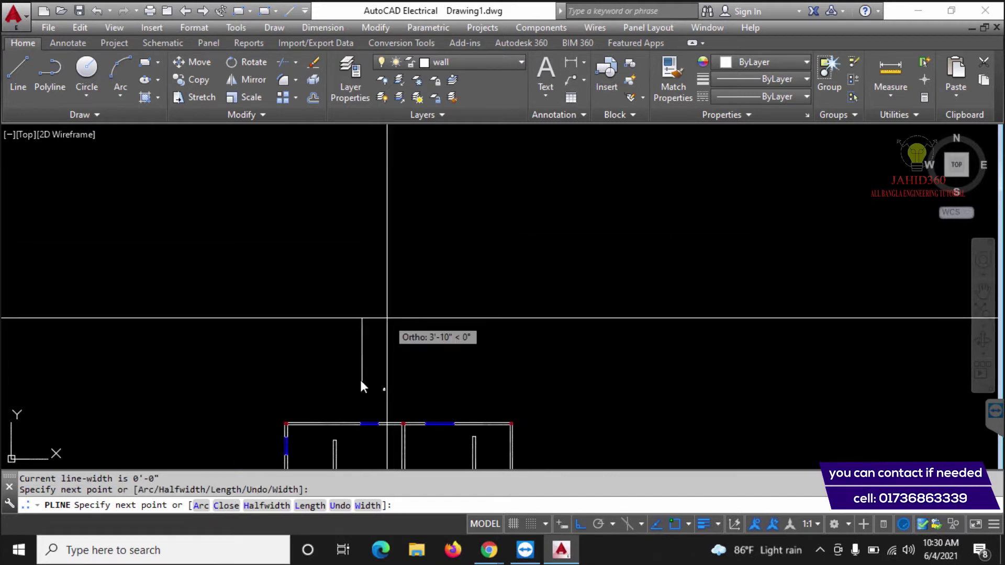
pyautogui.press('Return')
# Draw a second long vertical polyline upward from the outer corner of the left jamb's step, parallel to the first.
pyautogui.scroll(5, 388, 317)
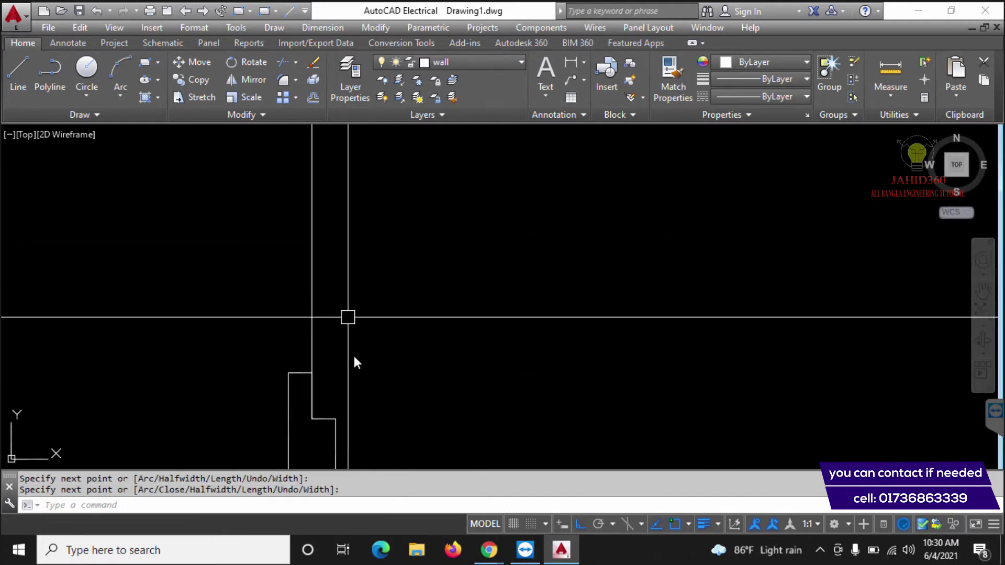
pyautogui.press('Return')
pyautogui.click(339, 414)
pyautogui.scroll(-2, 343, 403)
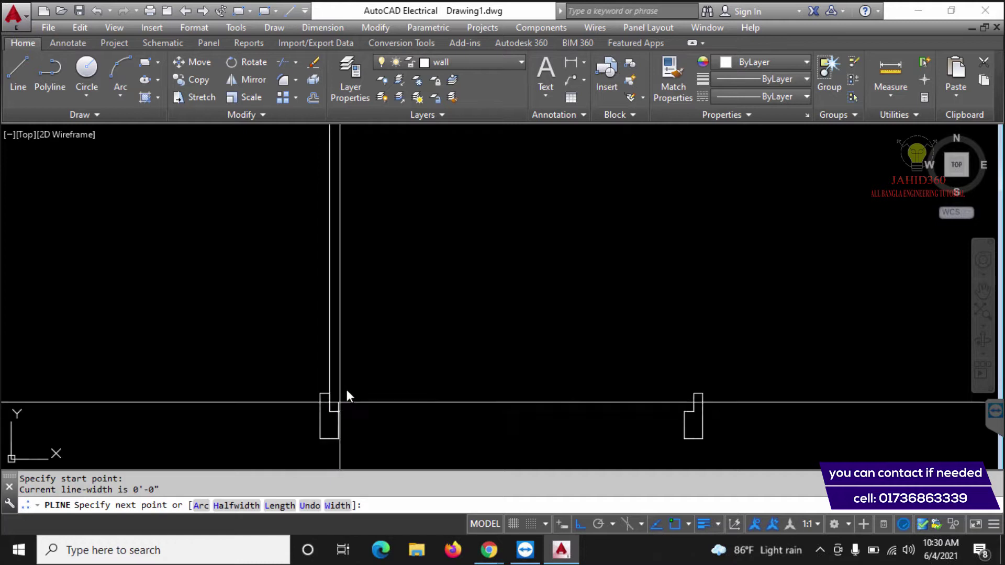
pyautogui.scroll(-4, 347, 389)
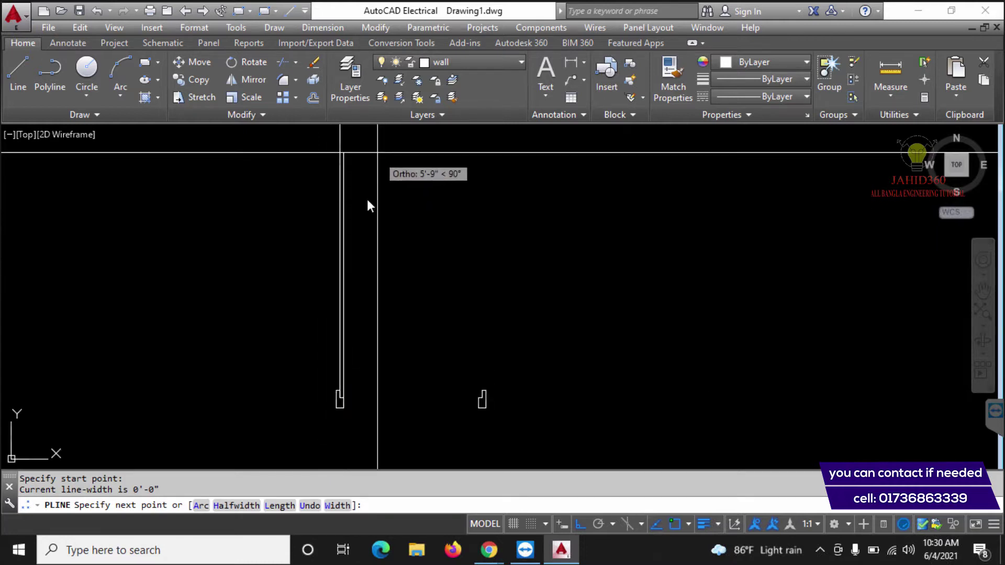
pyautogui.scroll(-4, 369, 164)
pyautogui.moveTo(368, 164); pyautogui.dragTo(364, 207, button='middle')
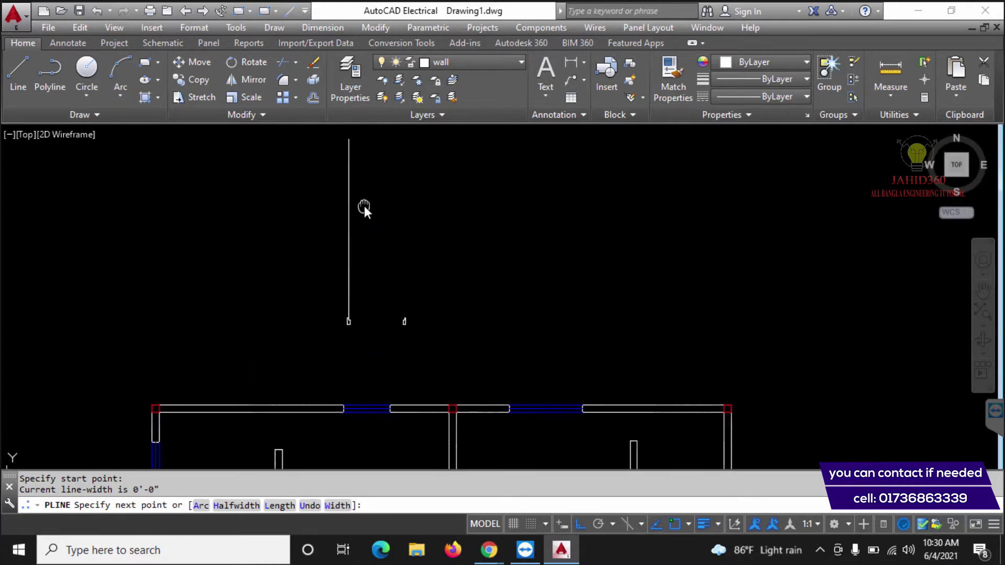
pyautogui.click(366, 181)
pyautogui.press('Return')
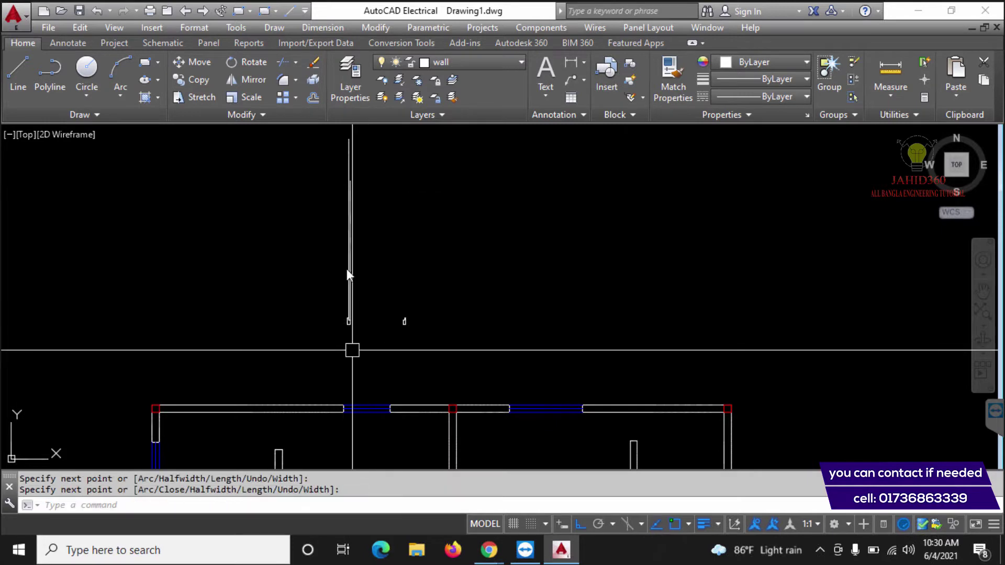
# Draw a circle centred on the left jamb's inner notch corner, with its radius reaching the right jamb's upper inner corner.
pyautogui.scroll(5, 347, 268)
pyautogui.scroll(4, 294, 381)
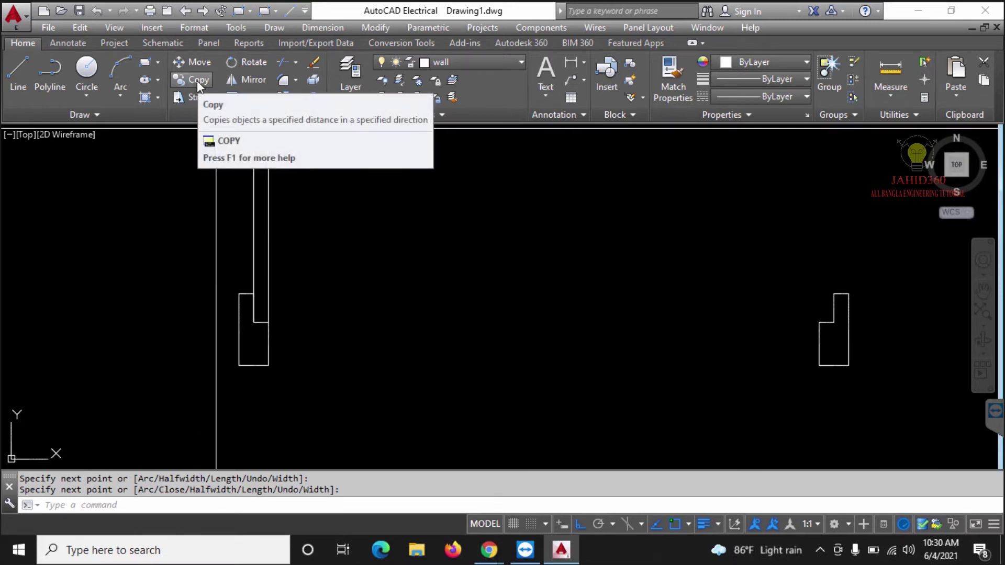
pyautogui.click(86, 71)
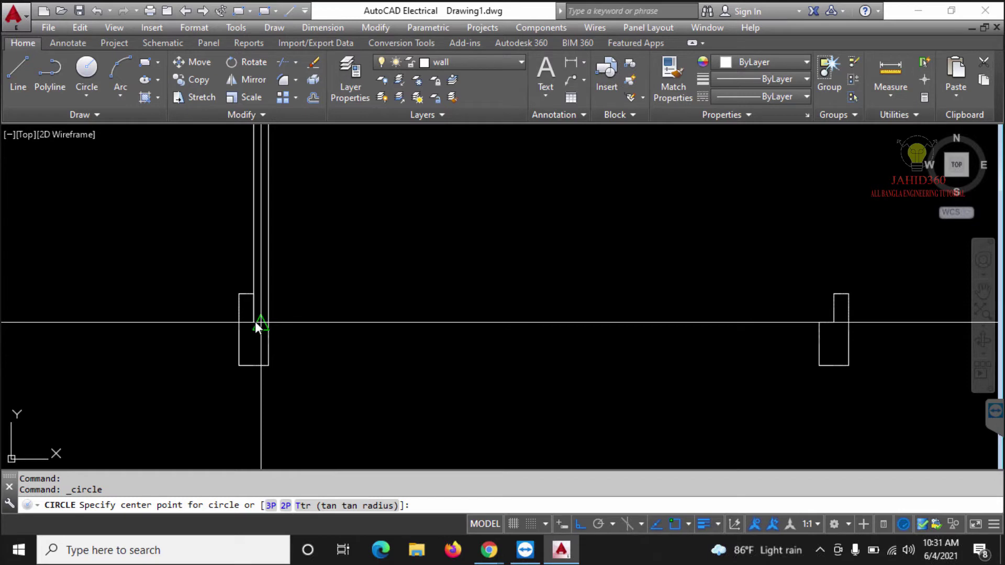
pyautogui.scroll(4, 256, 322)
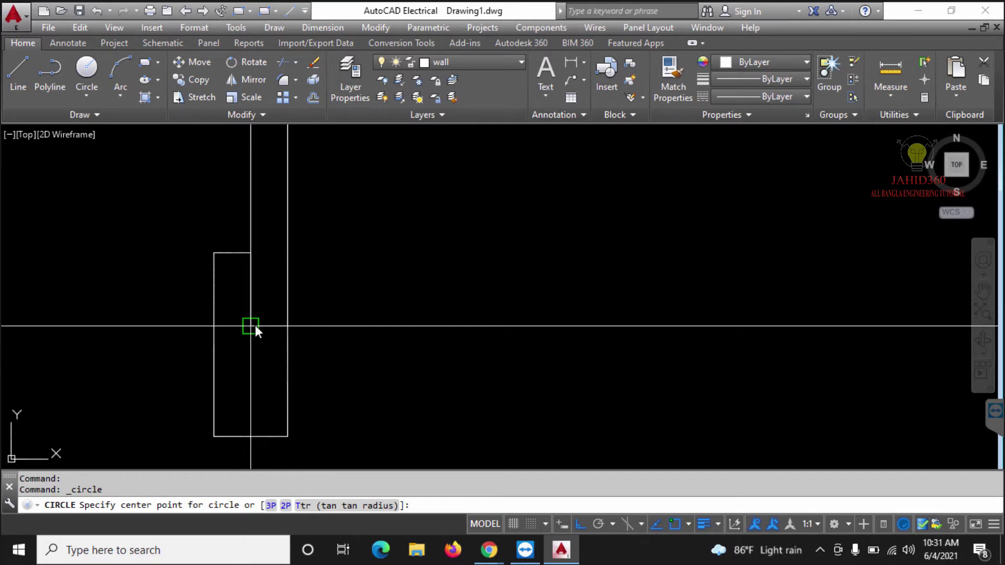
pyautogui.click(255, 326)
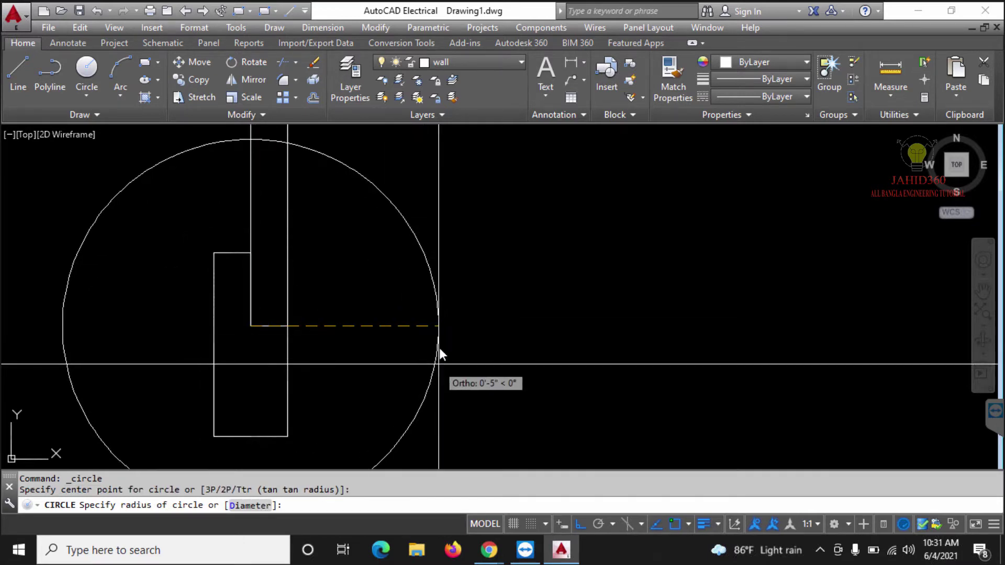
pyautogui.scroll(-4, 440, 346)
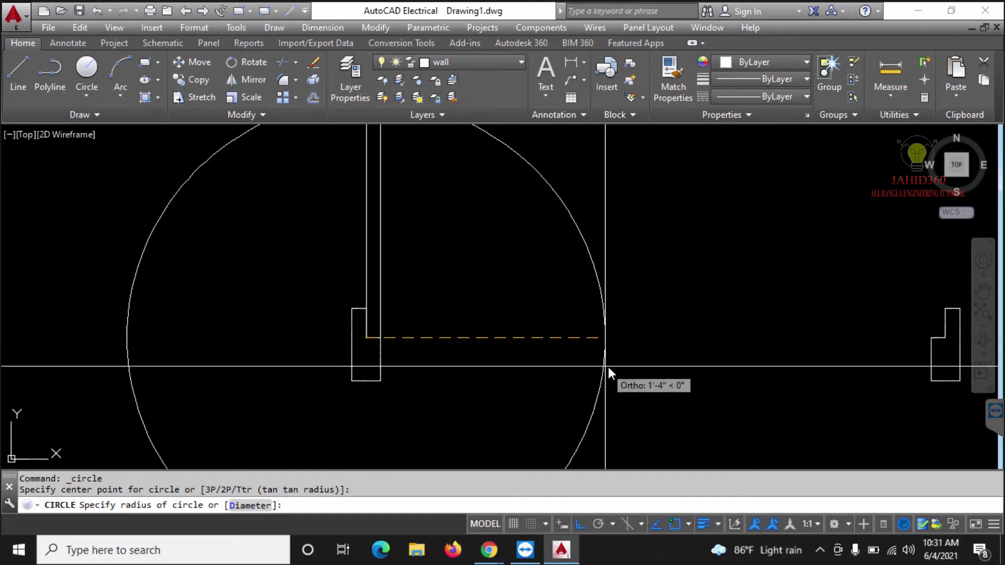
pyautogui.moveTo(599, 365); pyautogui.dragTo(430, 347, button='middle')
pyautogui.scroll(2, 773, 320)
pyautogui.scroll(2, 772, 323)
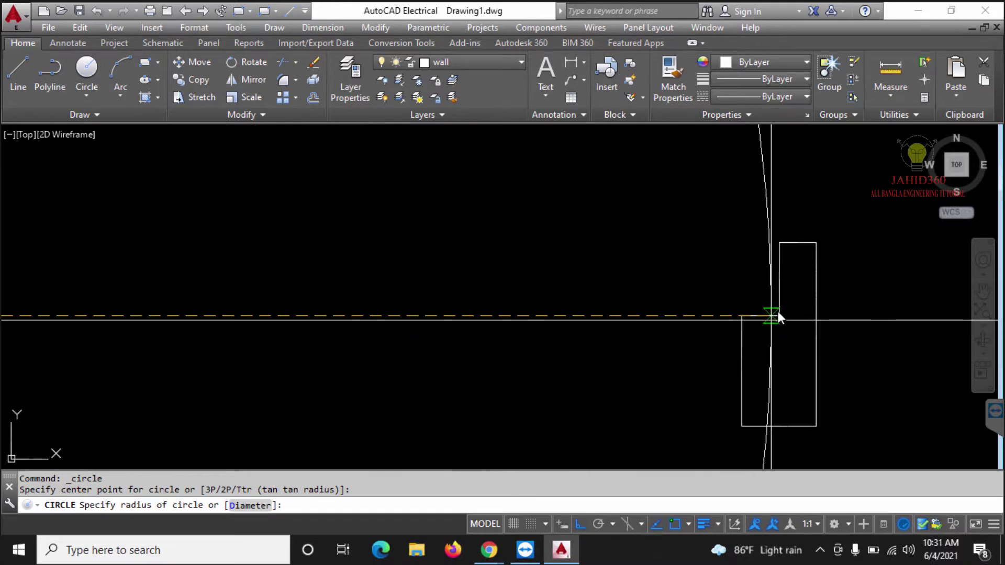
pyautogui.scroll(3, 781, 243)
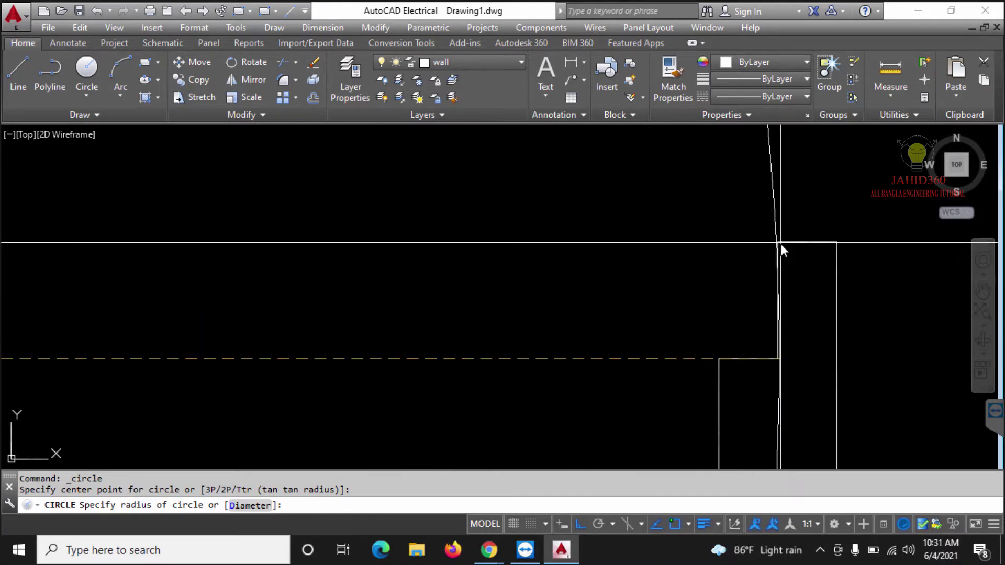
pyautogui.click(745, 220)
pyautogui.scroll(-6, 602, 288)
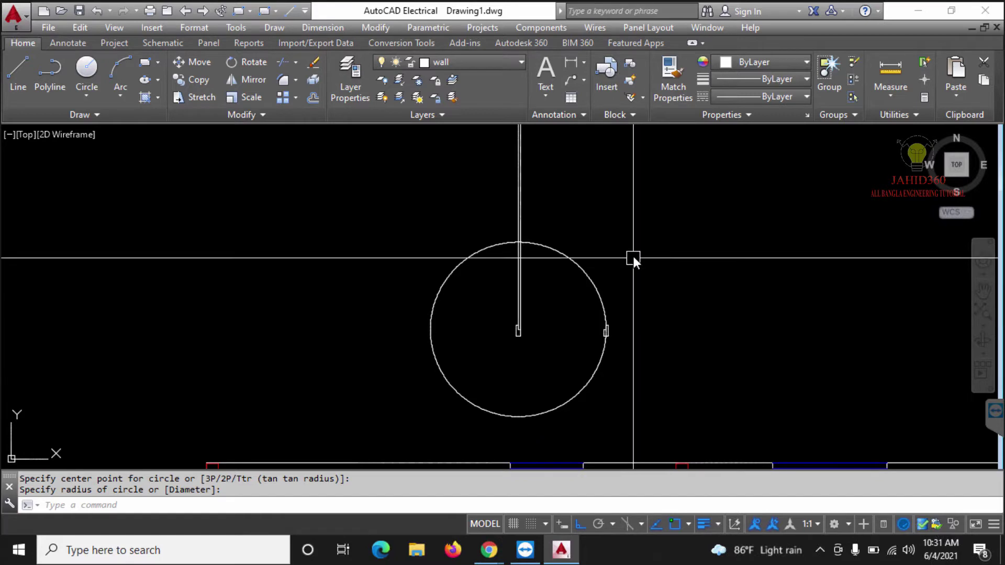
# Trim off the parts of the two vertical leaf lines that extend above the circle.
pyautogui.press('Escape')
pyautogui.press('Escape')
pyautogui.write('tr')
pyautogui.press('Return')
pyautogui.press('Return')
pyautogui.click(619, 217)
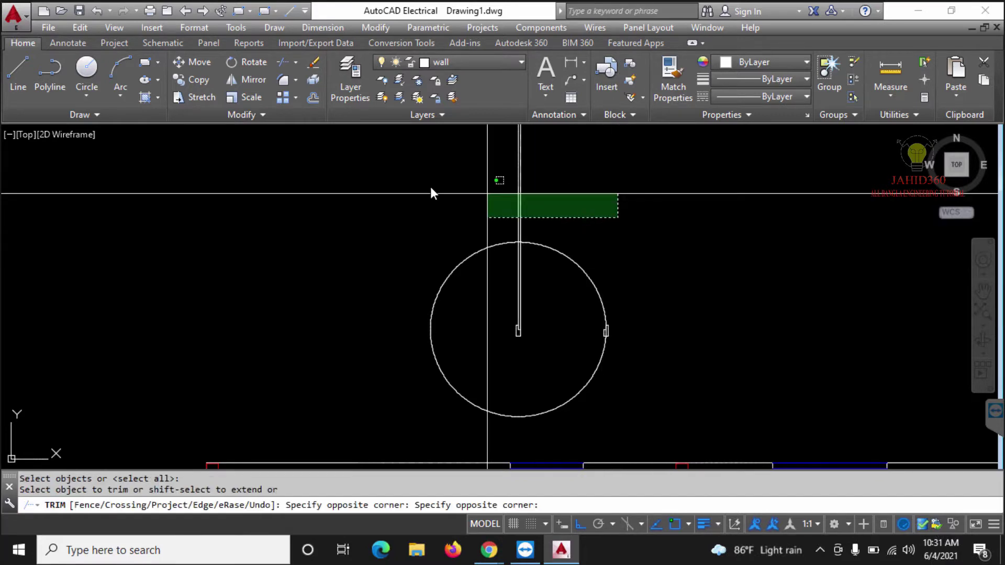
pyautogui.click(429, 186)
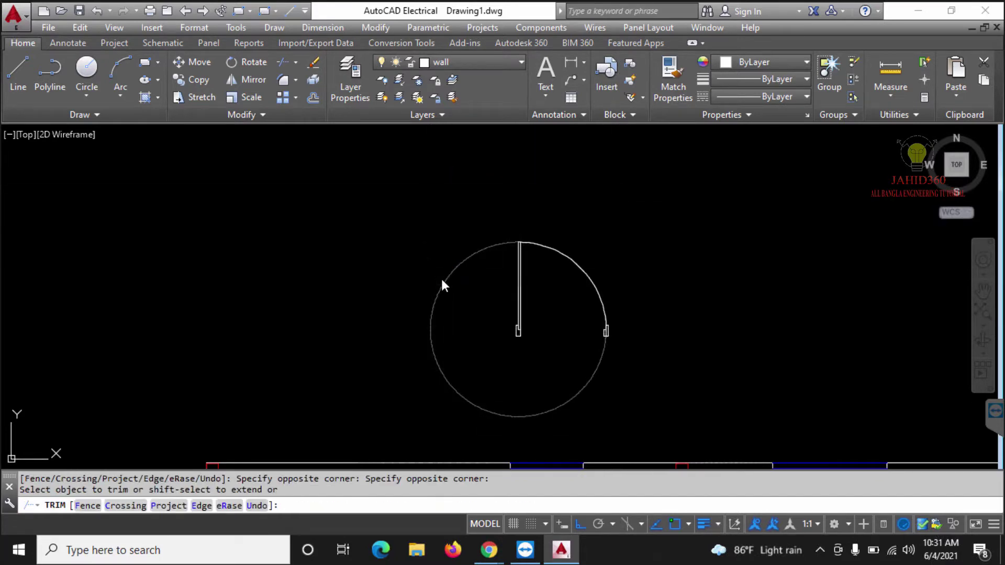
# Trim the circle to the quarter arc between the top of the door leaf and the right jamb.
pyautogui.click(441, 277)
pyautogui.scroll(6, 607, 330)
pyautogui.scroll(4, 616, 327)
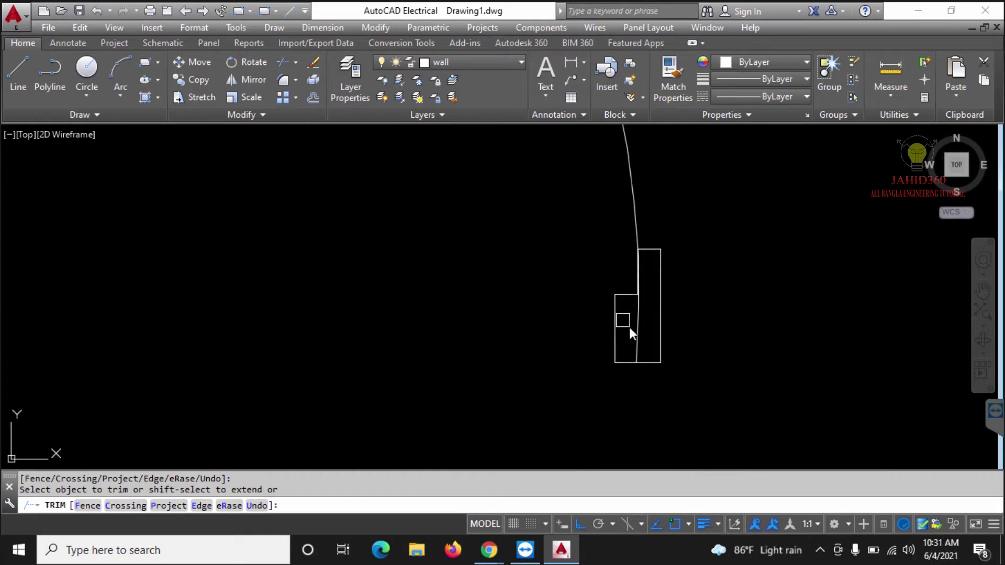
pyautogui.scroll(8, 650, 270)
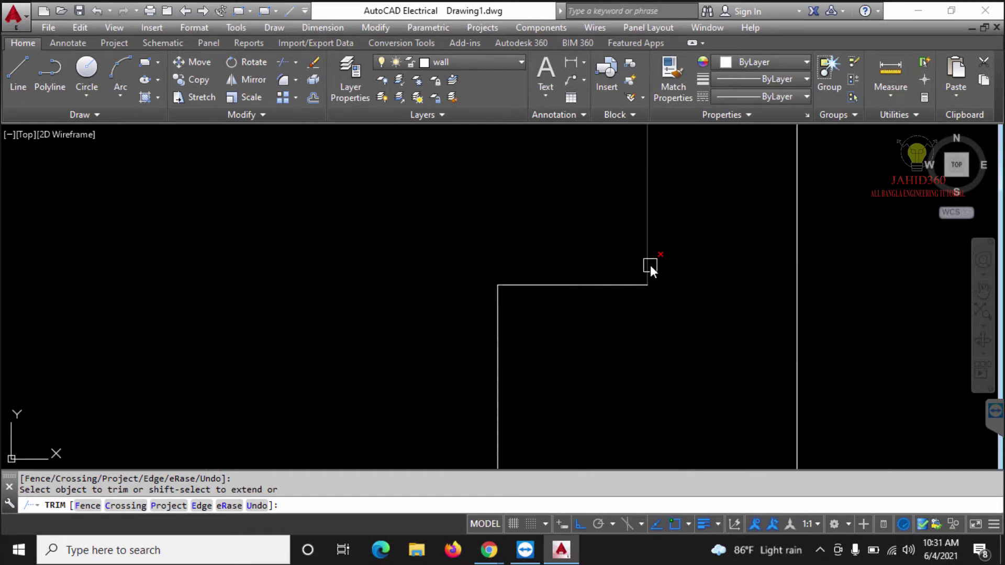
pyautogui.scroll(-6, 739, 272)
pyautogui.scroll(3, 727, 274)
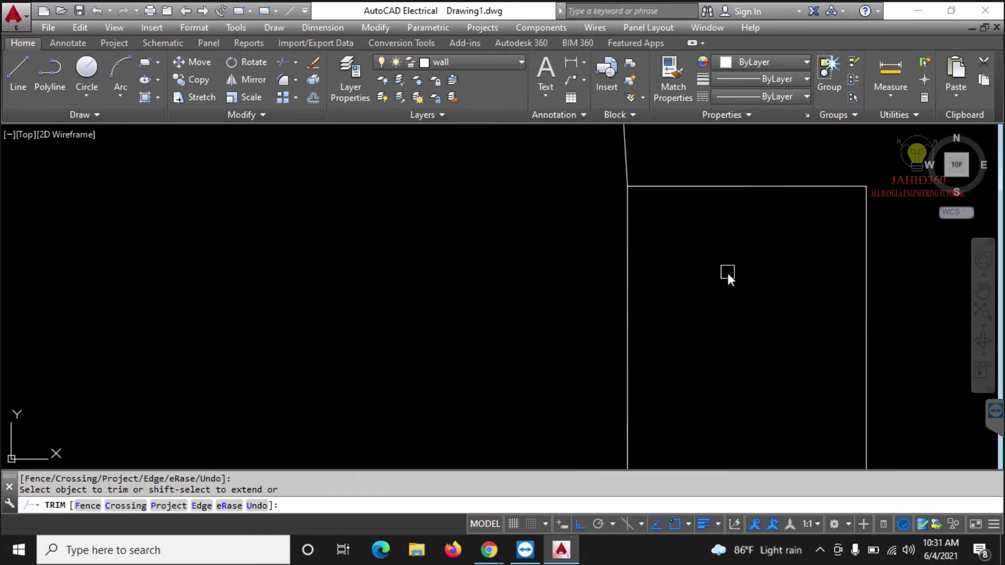
pyautogui.press('Escape')
pyautogui.scroll(-6, 633, 305)
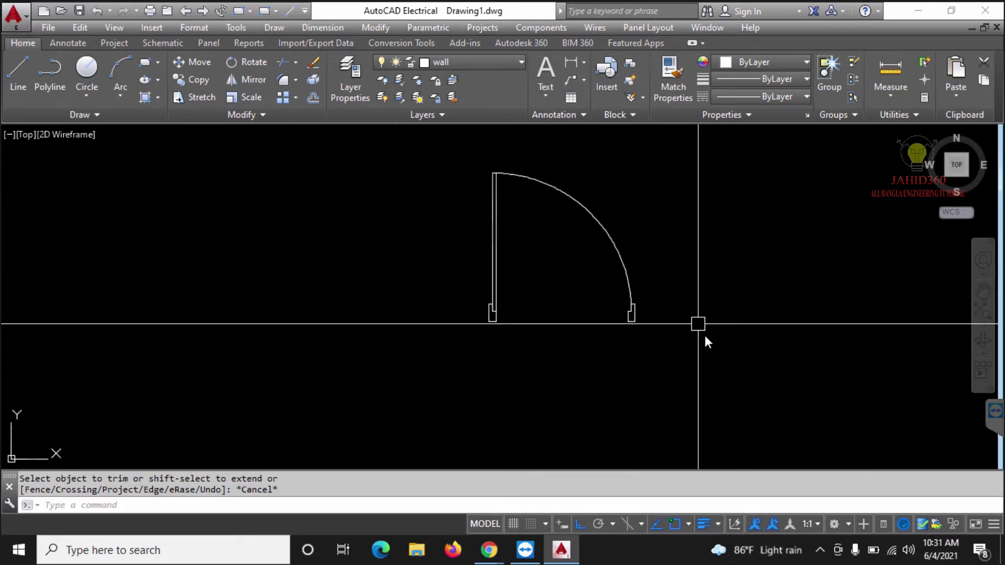
# Move the whole door symbol to the collum layer and make collum the current layer.
pyautogui.moveTo(705, 335); pyautogui.dragTo(649, 388, button='middle')
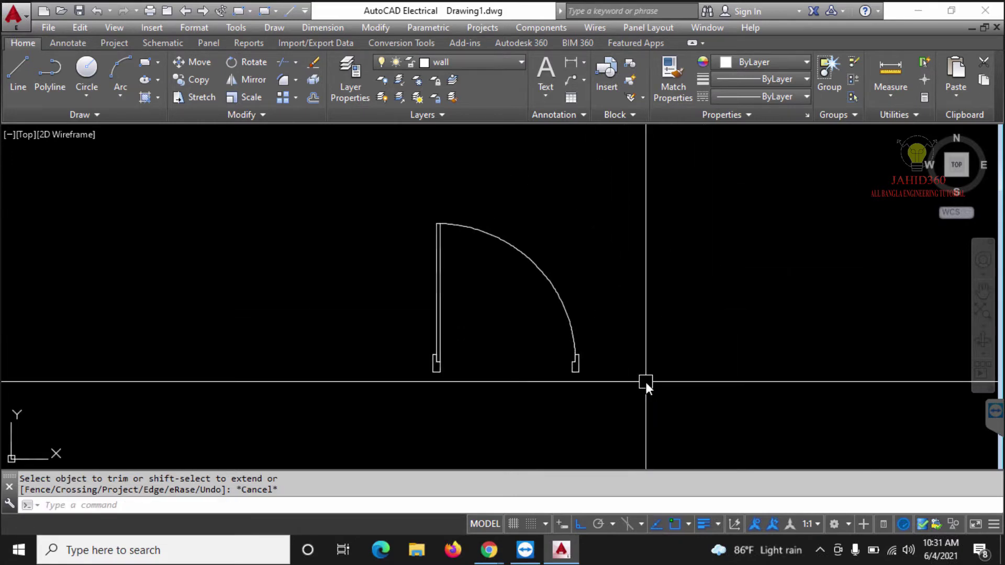
pyautogui.click(652, 405)
pyautogui.click(347, 193)
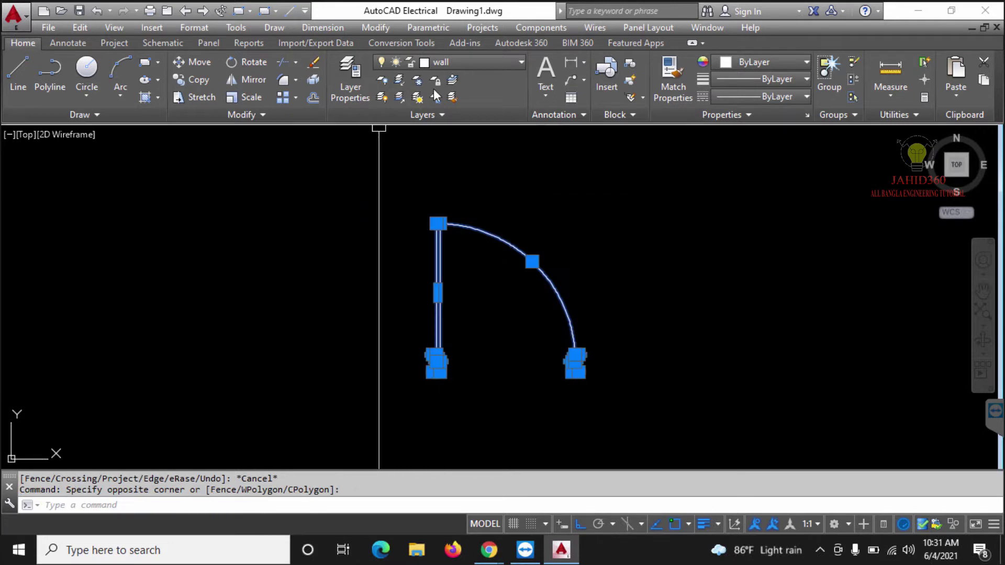
pyautogui.click(456, 59)
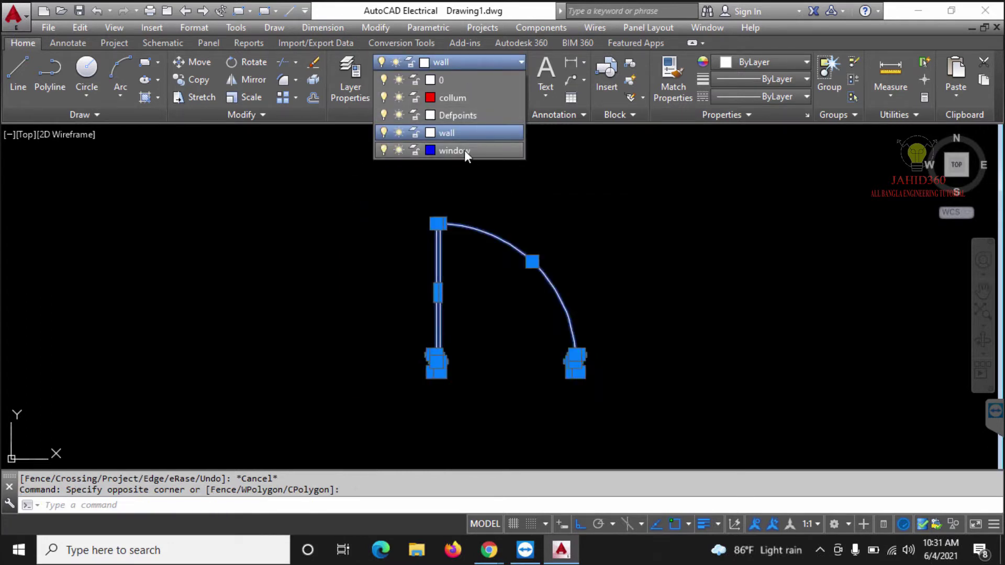
pyautogui.click(464, 98)
pyautogui.press('Escape')
pyautogui.press('Escape')
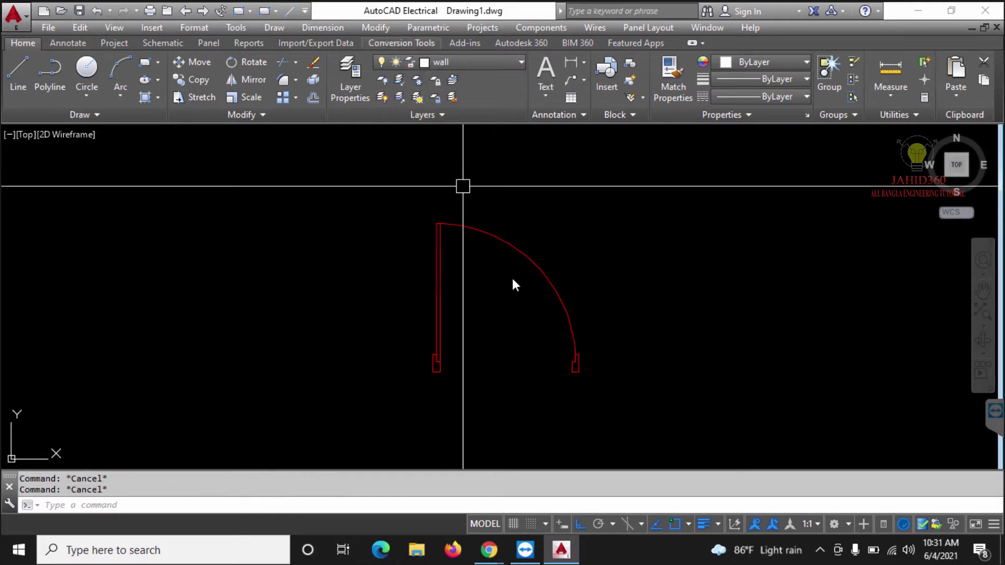
pyautogui.click(464, 64)
pyautogui.click(459, 99)
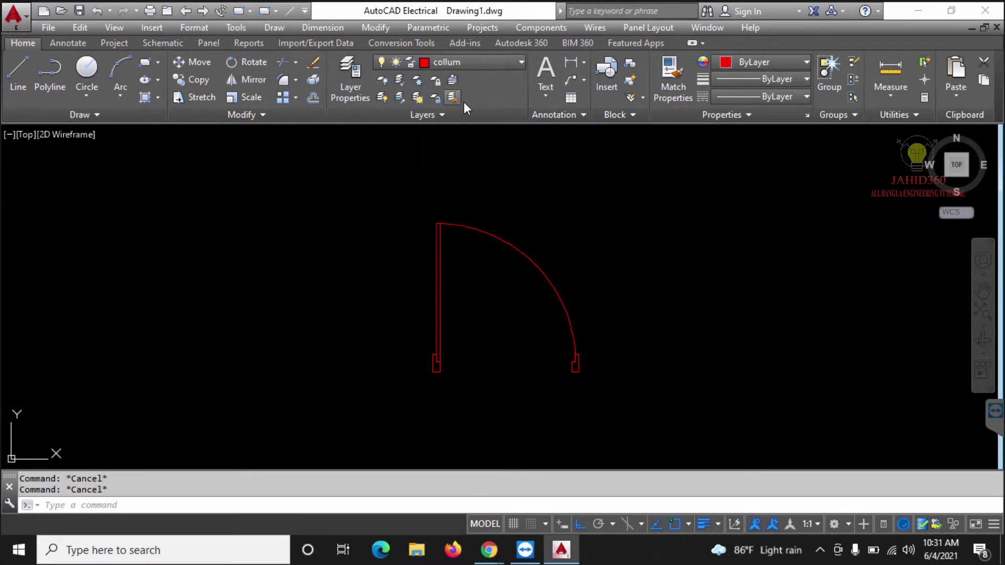
# Start a block definition from all the door symbol's objects and name it DOOR 3'6".
pyautogui.click(633, 404)
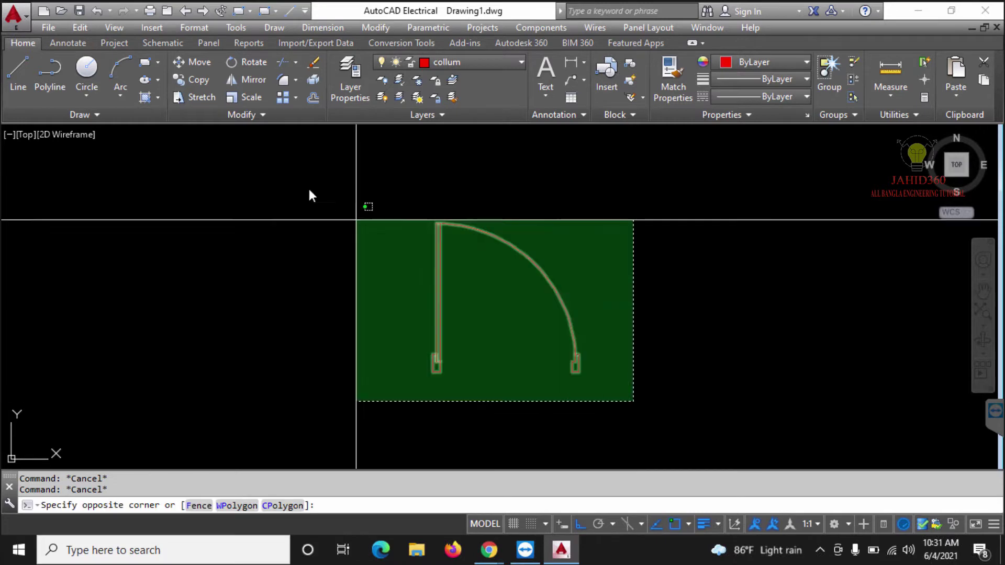
pyautogui.click(307, 189)
pyautogui.write('b')
pyautogui.press('Return')
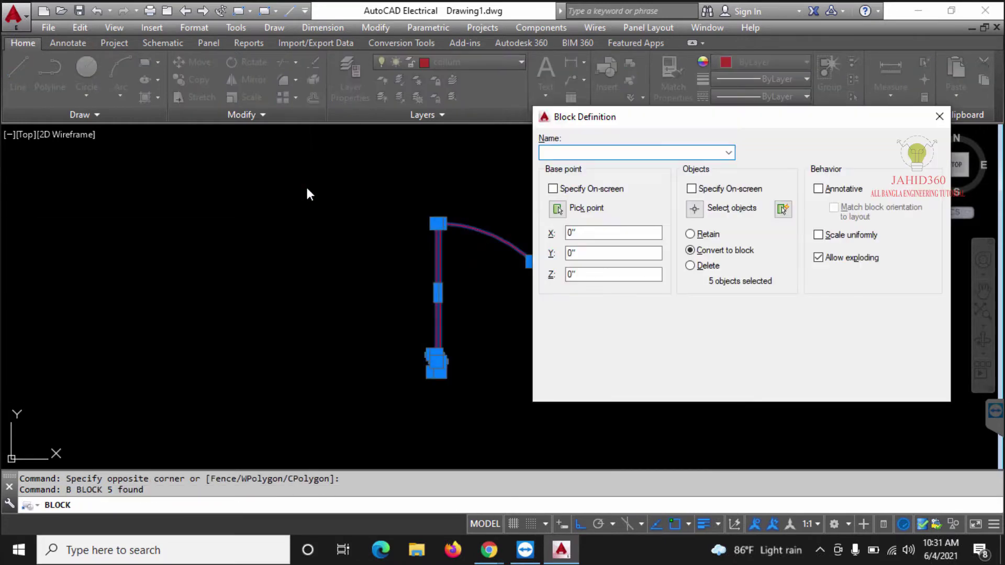
pyautogui.write('TRTR')
pyautogui.press('BackSpace')
pyautogui.press('BackSpace')
pyautogui.press('BackSpace')
pyautogui.press('BackSpace')
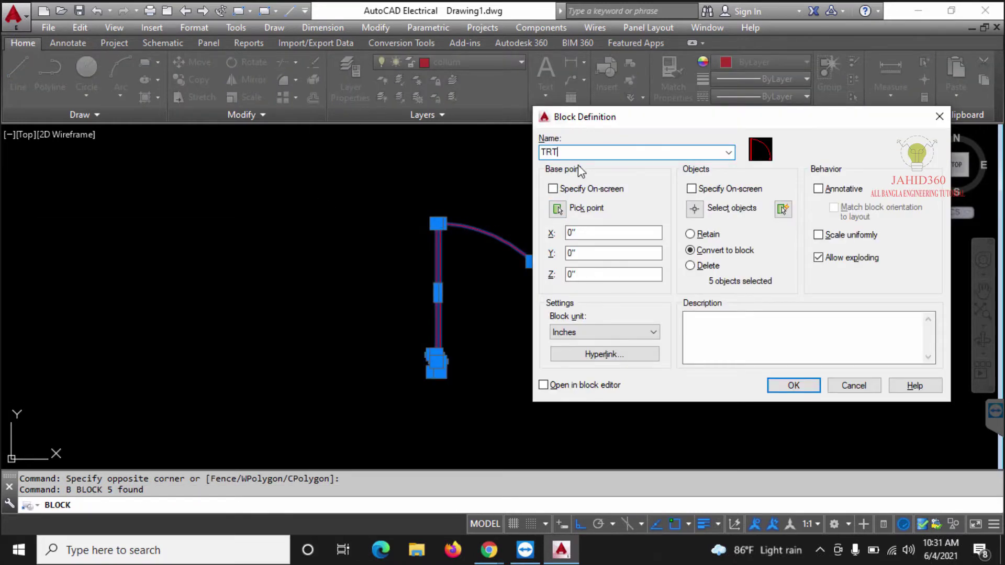
pyautogui.write('DOOR 3\'6"')
# Set the block's base point at the midpoint of the right jamb's bottom edge and create the block.
pyautogui.click(558, 210)
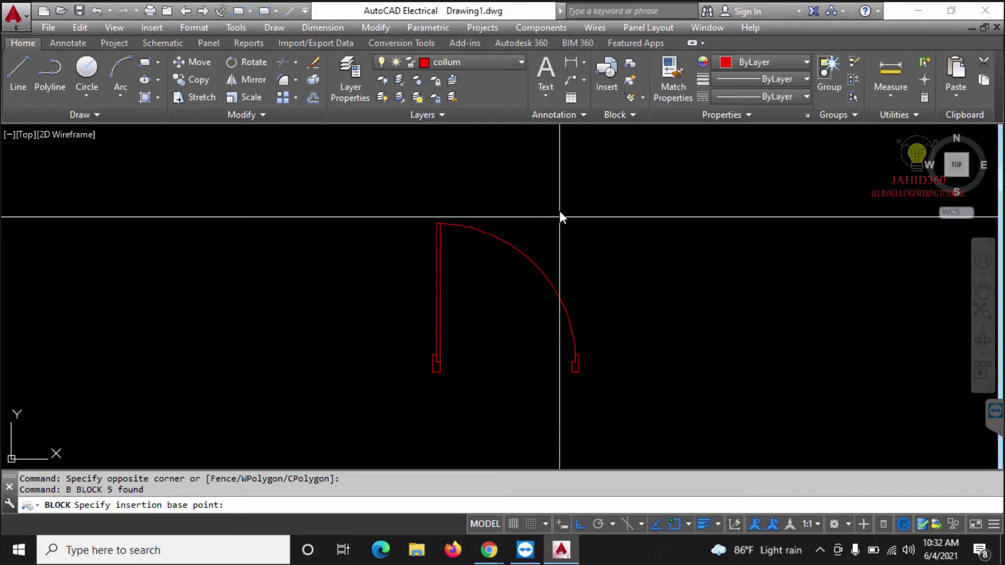
pyautogui.click(575, 371)
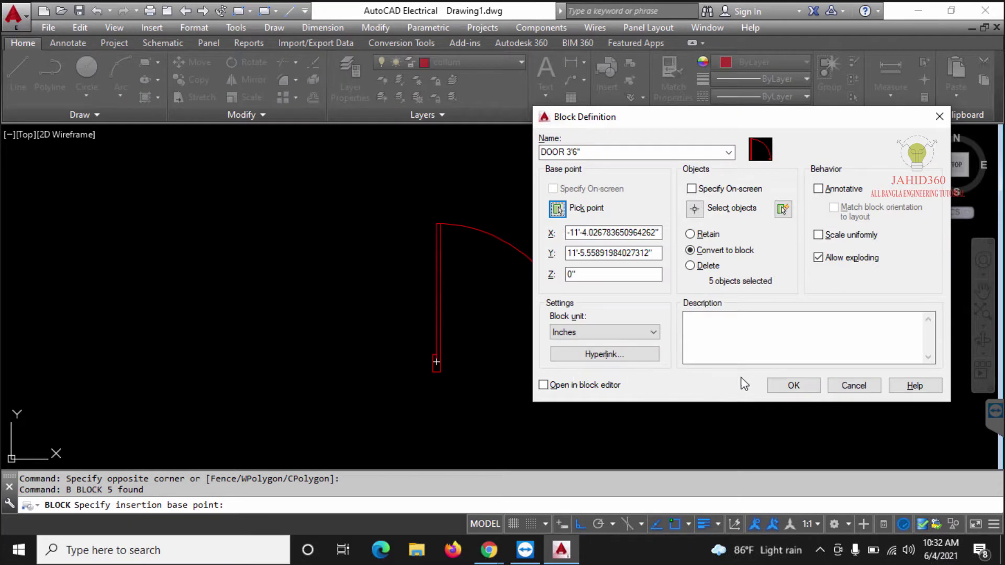
pyautogui.click(788, 383)
pyautogui.click(560, 313)
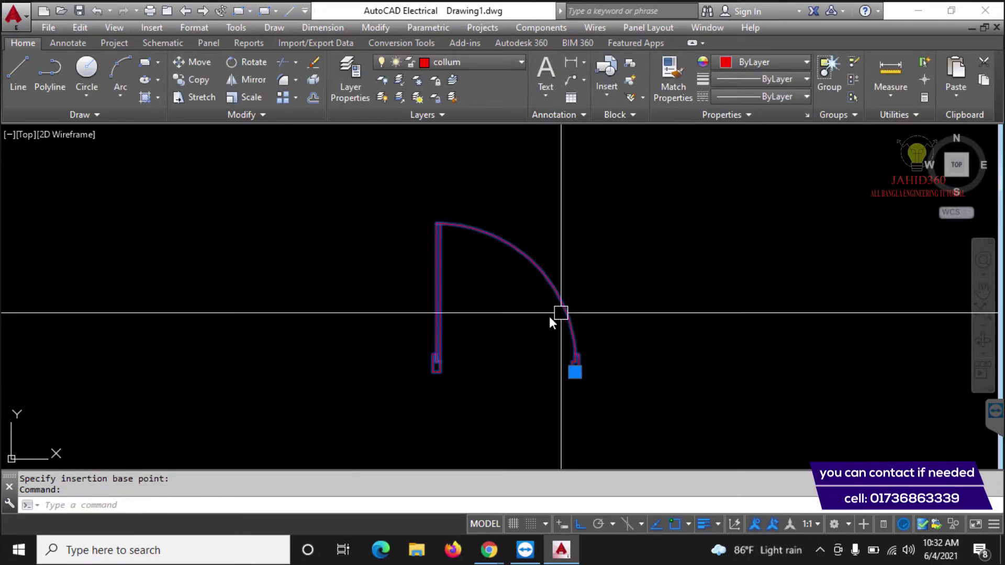
pyautogui.scroll(-10, 551, 322)
pyautogui.press('Escape')
# Copy the door block from the bottom of its left jamb, with ortho off, into the lower-left room's opening beside the column.
pyautogui.scroll(4, 549, 325)
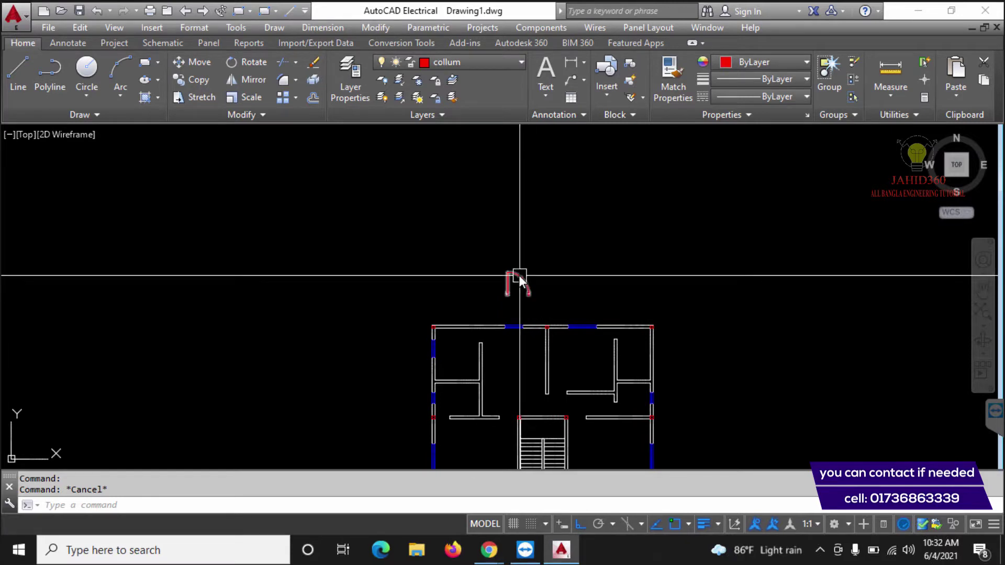
pyautogui.scroll(2, 470, 406)
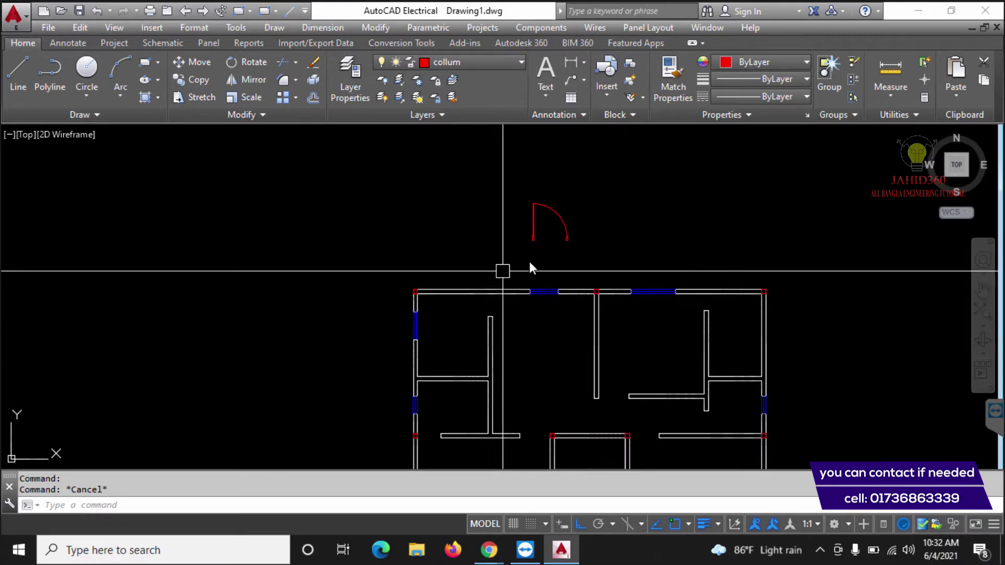
pyautogui.click(597, 244)
pyautogui.click(512, 208)
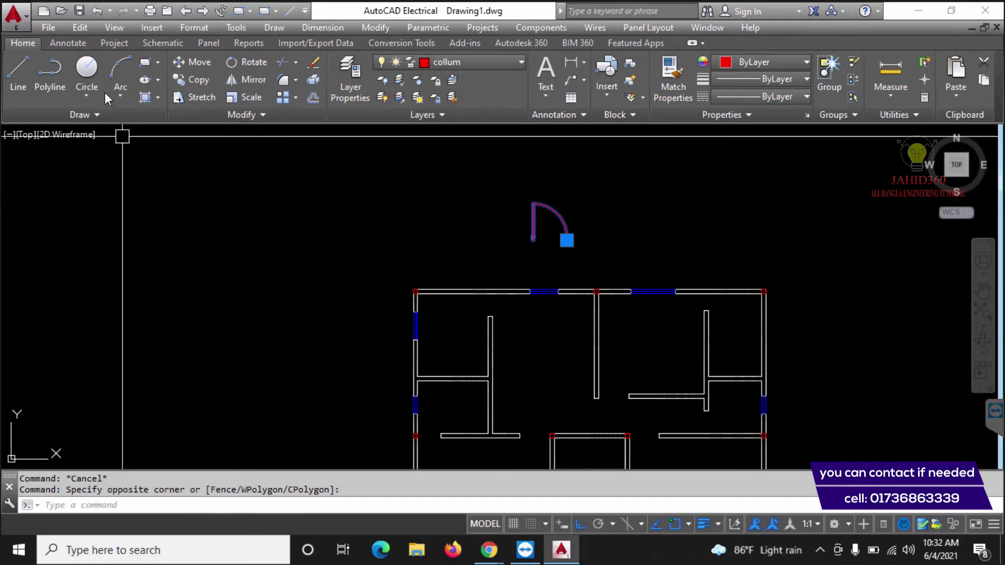
pyautogui.write('co')
pyautogui.press('Return')
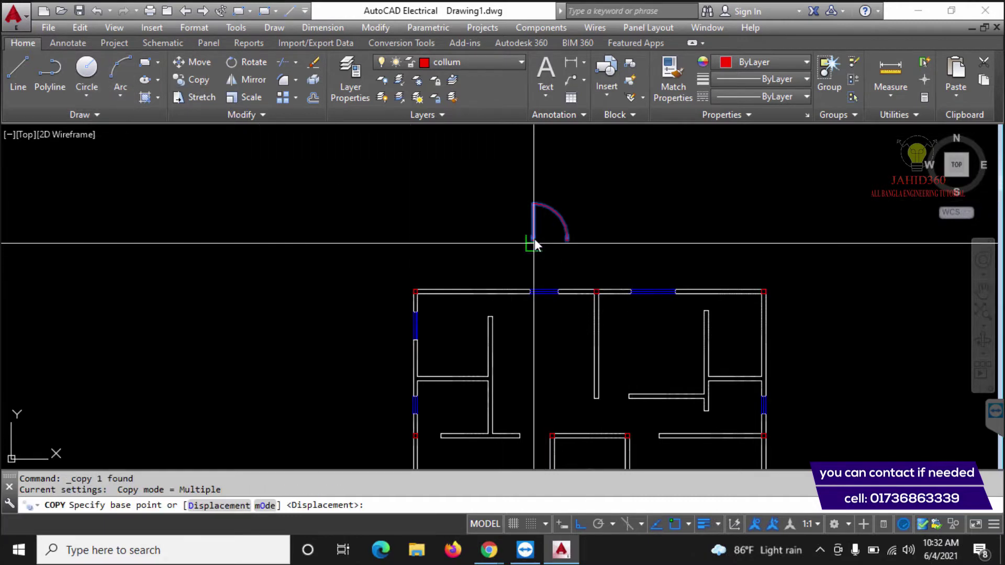
pyautogui.click(533, 238)
pyautogui.press('F8')
pyautogui.moveTo(454, 449); pyautogui.dragTo(441, 324, button='middle')
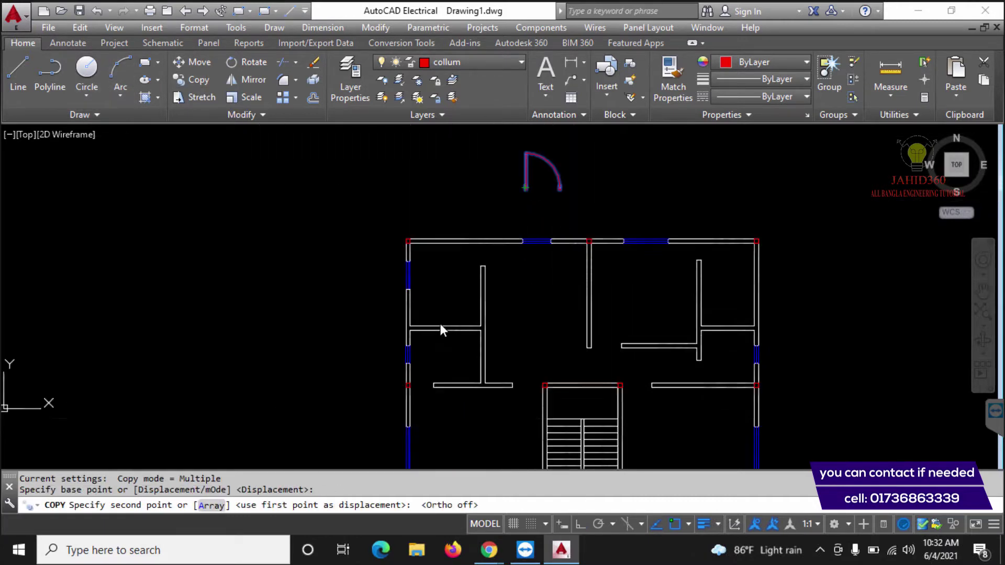
pyautogui.scroll(5, 422, 321)
pyautogui.click(394, 296)
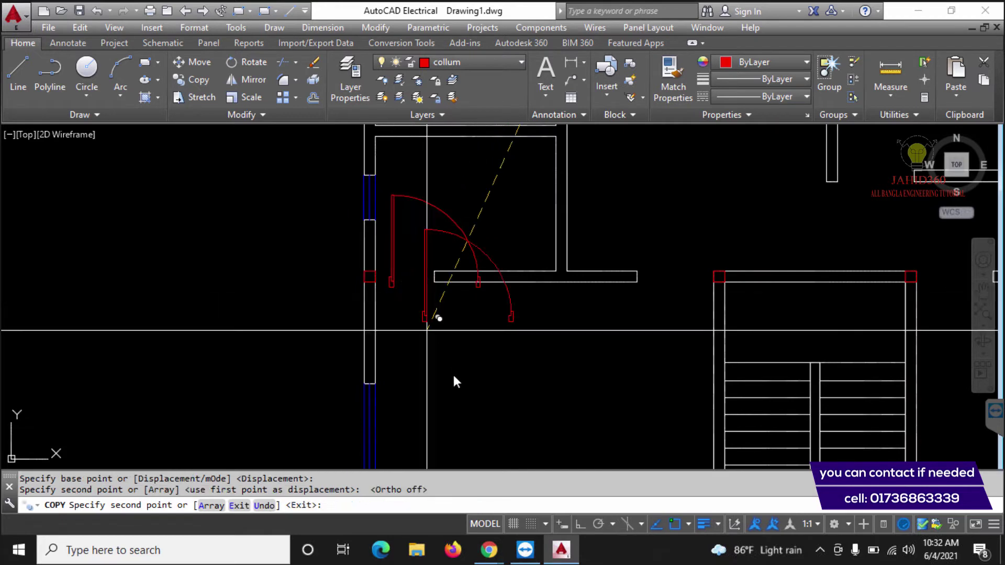
# Place two more door copies at the upper end of the upper-left partition and the lower end of the central partition.
pyautogui.scroll(-5, 453, 375)
pyautogui.scroll(4, 477, 273)
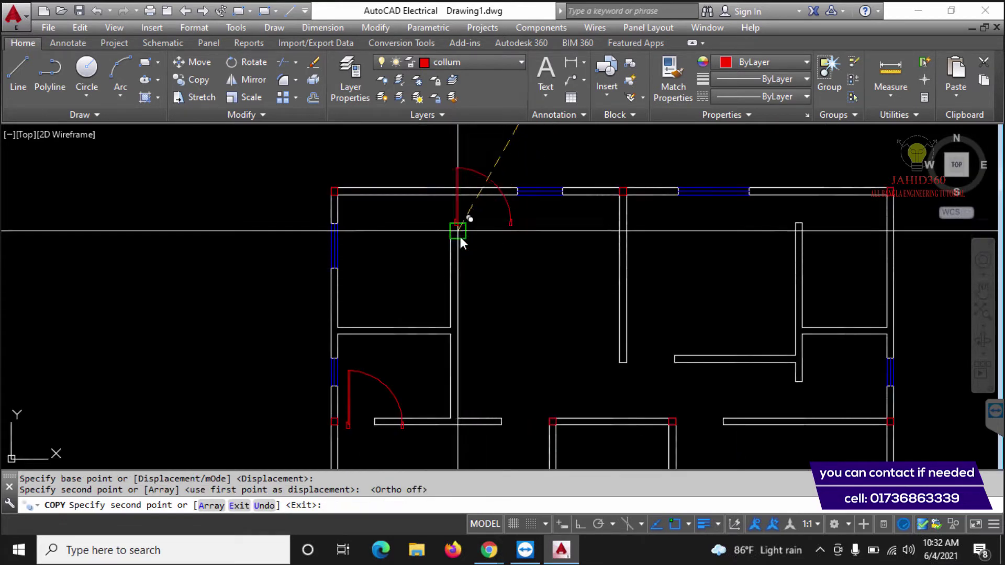
pyautogui.click(459, 233)
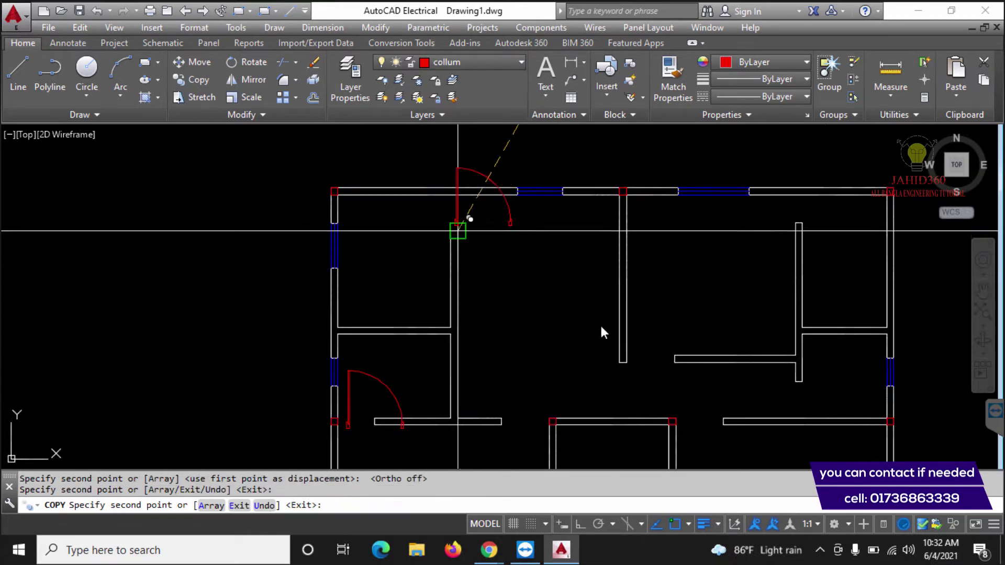
pyautogui.click(628, 363)
pyautogui.scroll(-3, 676, 356)
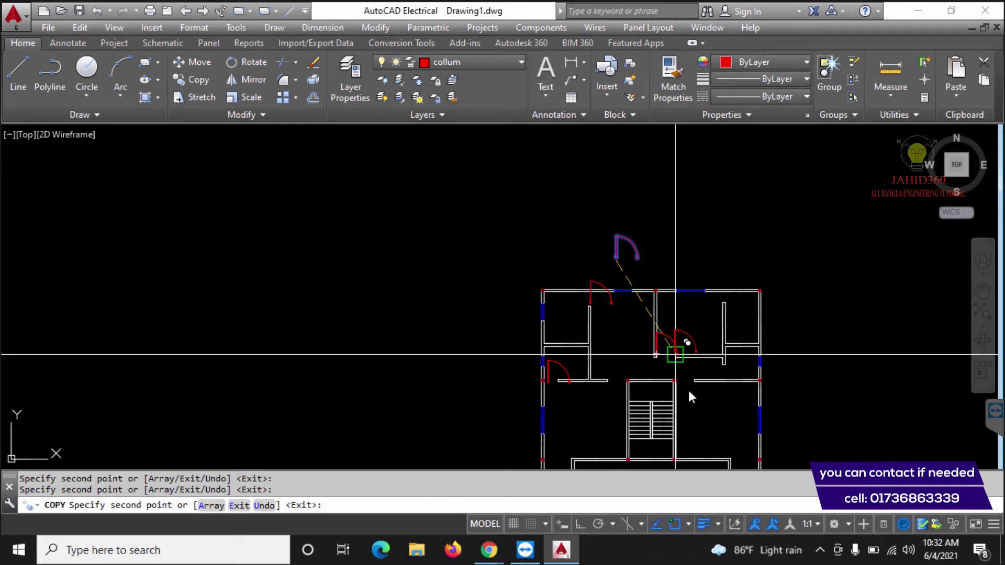
# Place door copies at the upper end of the right partition and near the openings on both sides of the staircase.
pyautogui.scroll(3, 688, 388)
pyautogui.scroll(-2, 676, 390)
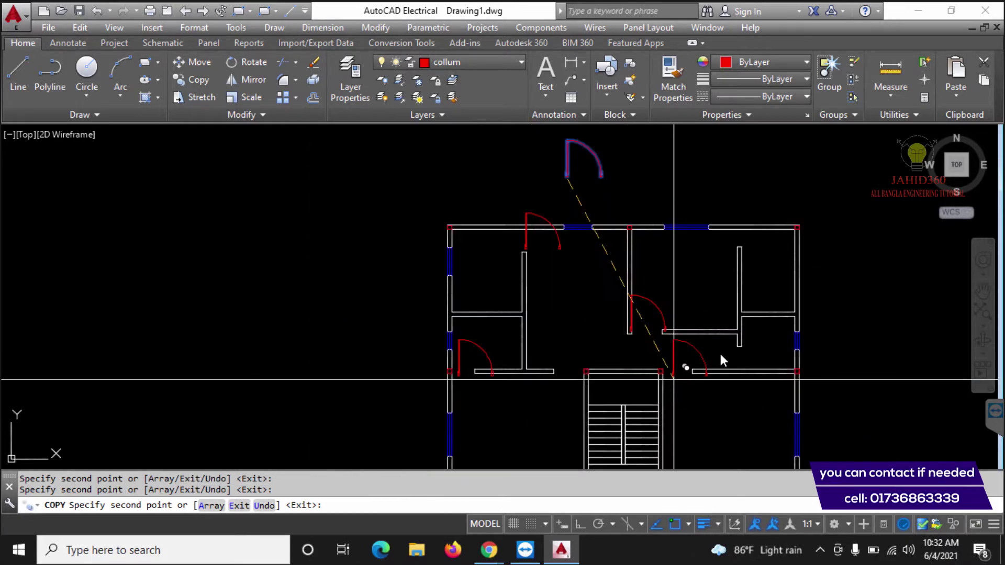
pyautogui.click(741, 247)
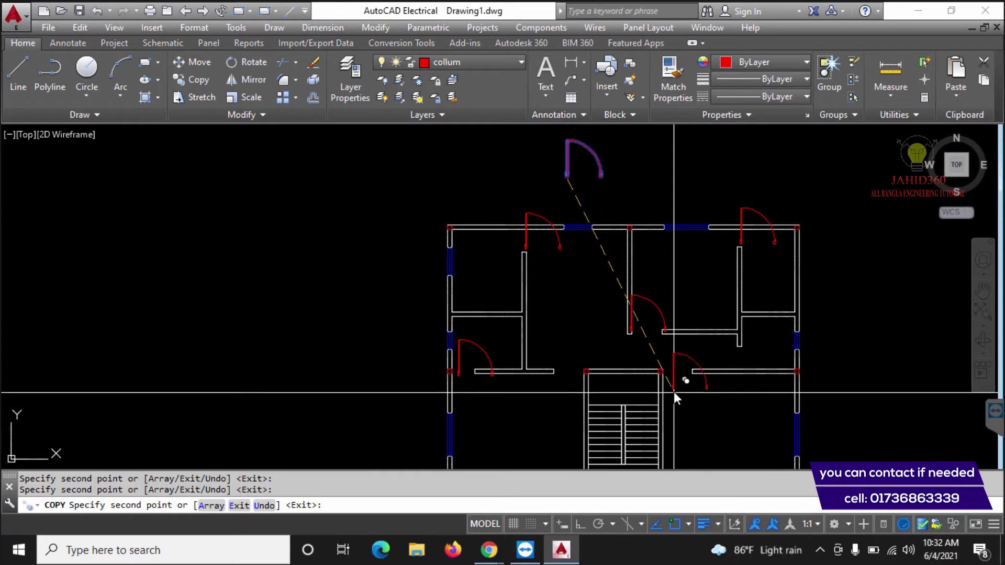
pyautogui.click(672, 386)
pyautogui.scroll(-3, 655, 382)
pyautogui.scroll(3, 633, 359)
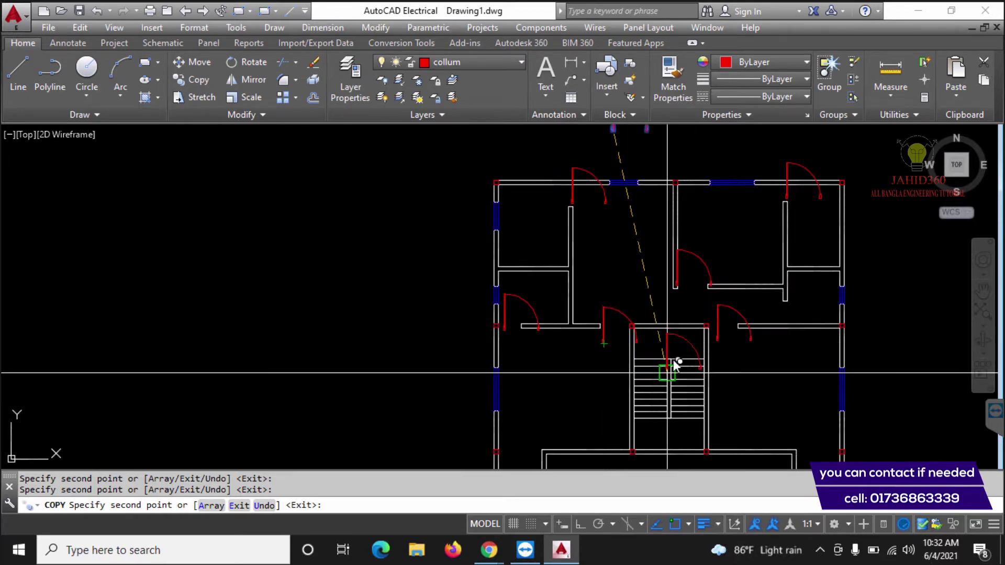
pyautogui.press('Escape')
# Move the lower-left room's door so its right jamb's lower outer corner meets the lower corner of the wall end.
pyautogui.scroll(4, 516, 323)
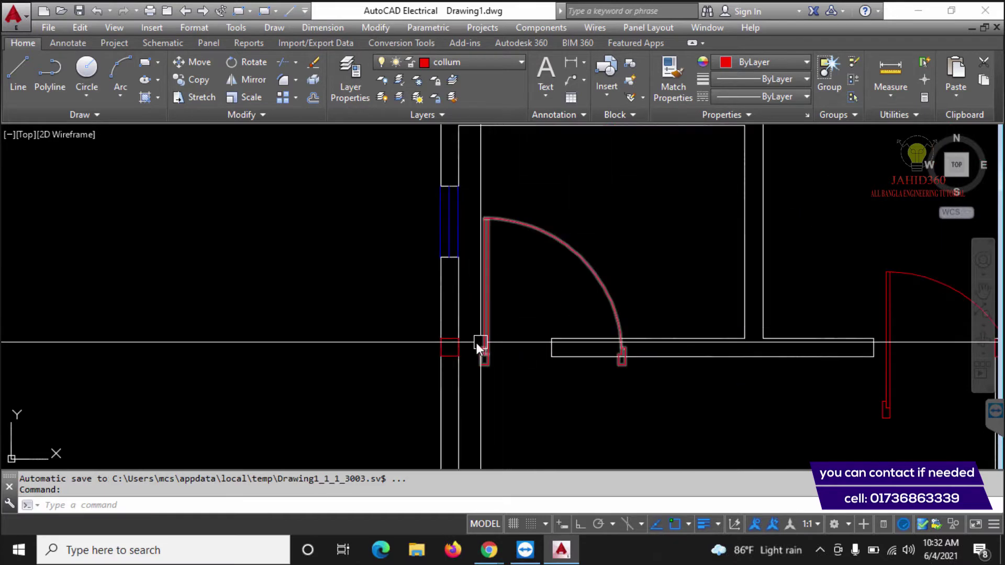
pyautogui.click(486, 340)
pyautogui.write('m')
pyautogui.press('Return')
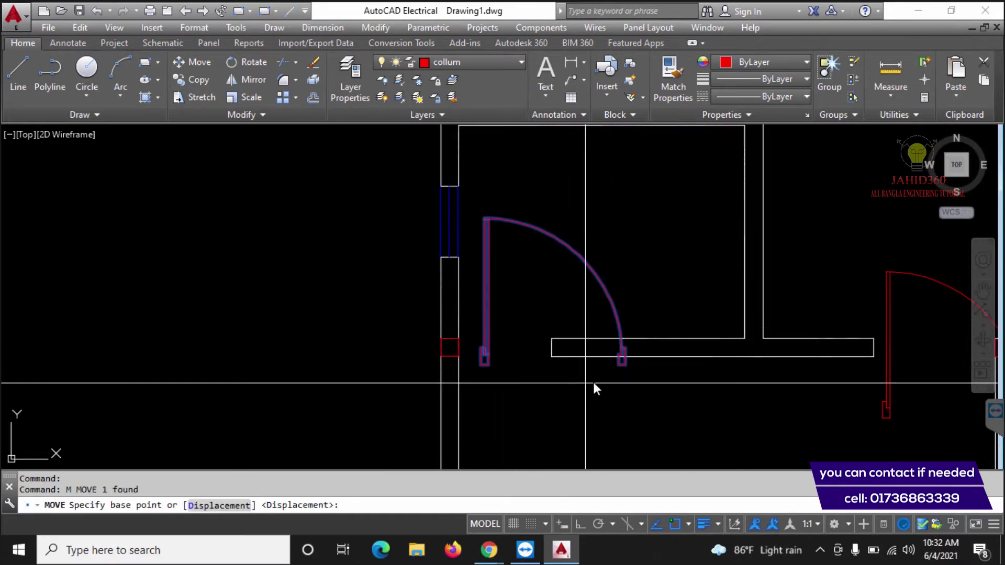
pyautogui.scroll(2, 595, 390)
pyautogui.click(681, 340)
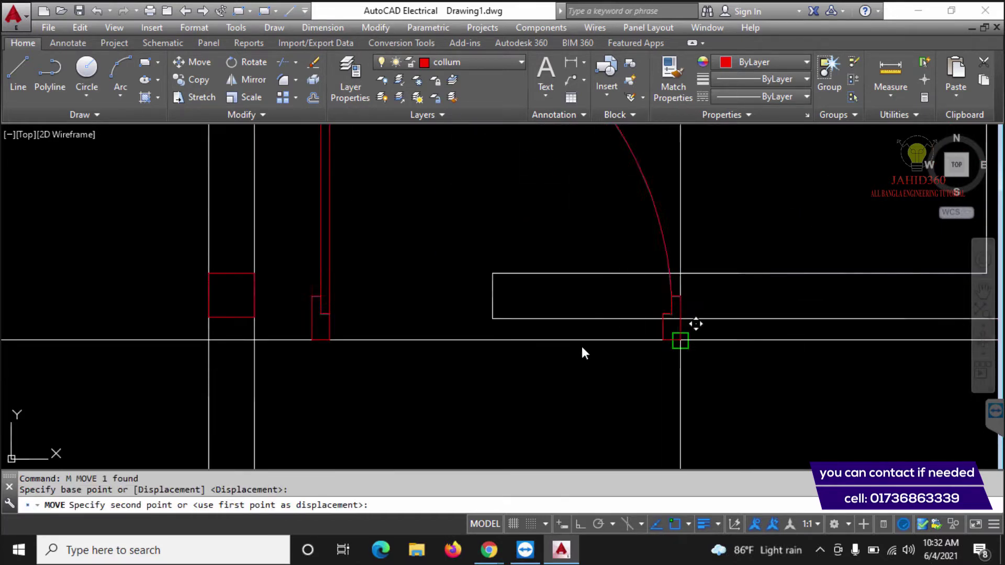
pyautogui.click(498, 314)
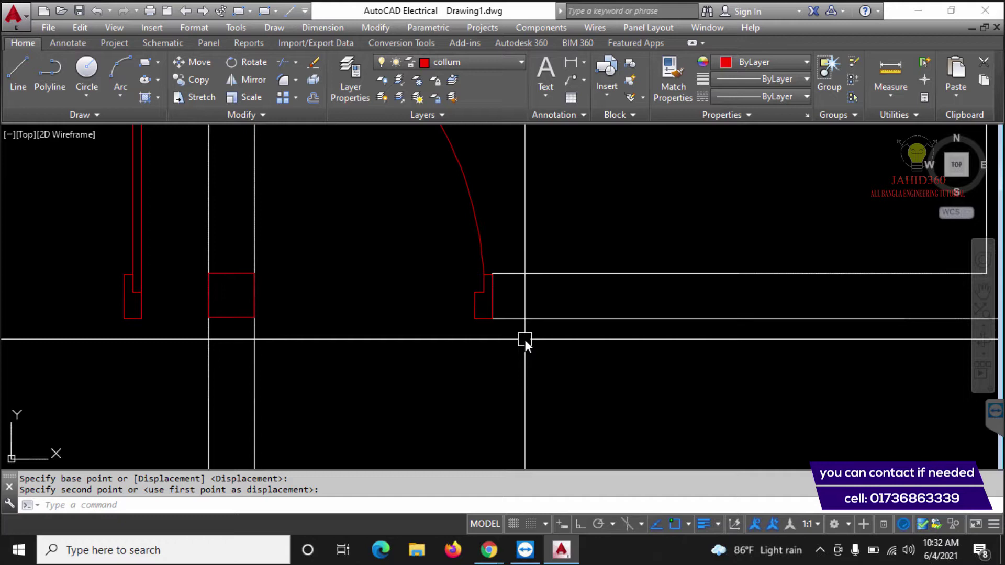
pyautogui.scroll(-6, 446, 362)
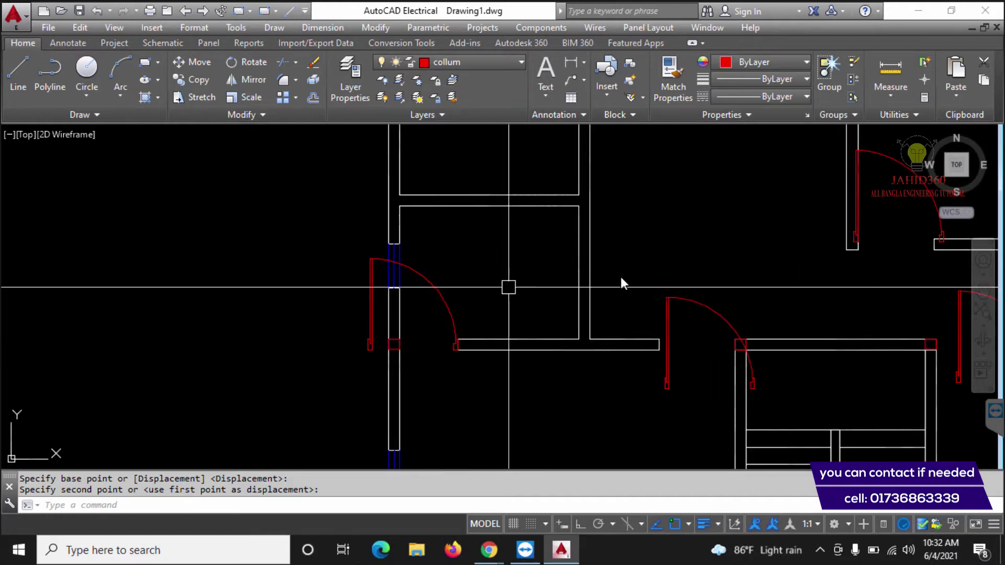
pyautogui.moveTo(640, 251)
pyautogui.mouseDown(button='middle')
pyautogui.moveTo(590, 269)
pyautogui.moveTo(619, 352)
pyautogui.moveTo(515, 336)
pyautogui.mouseUp(button='middle')
pyautogui.scroll(-2, 620, 349)
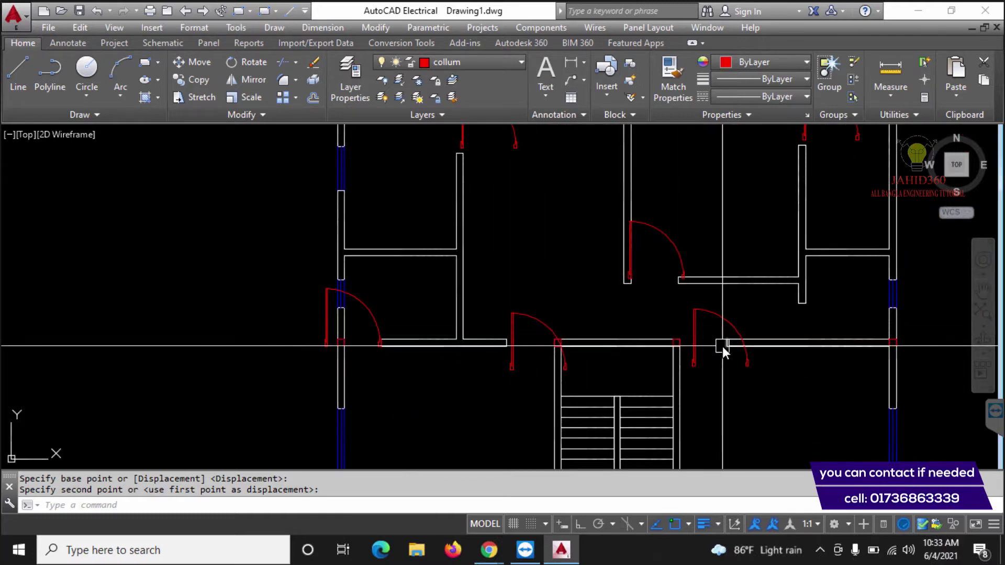
pyautogui.moveTo(702, 345); pyautogui.dragTo(678, 401, button='middle')
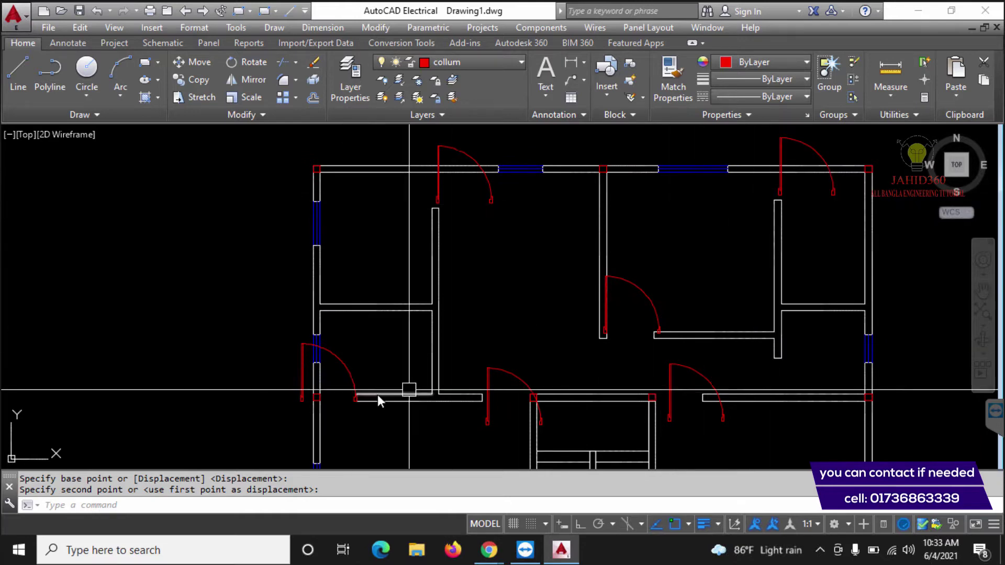
# Try to stretch the lower-left room's door block from its right jamb's lower outer corner using a reference.
pyautogui.scroll(4, 366, 387)
pyautogui.moveTo(346, 385); pyautogui.dragTo(345, 359, button='middle')
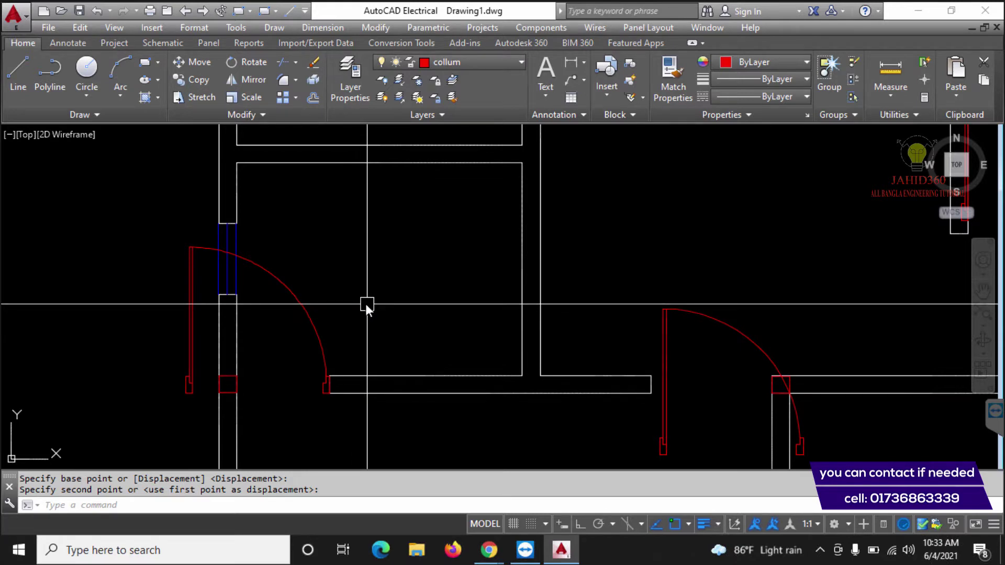
pyautogui.click(305, 320)
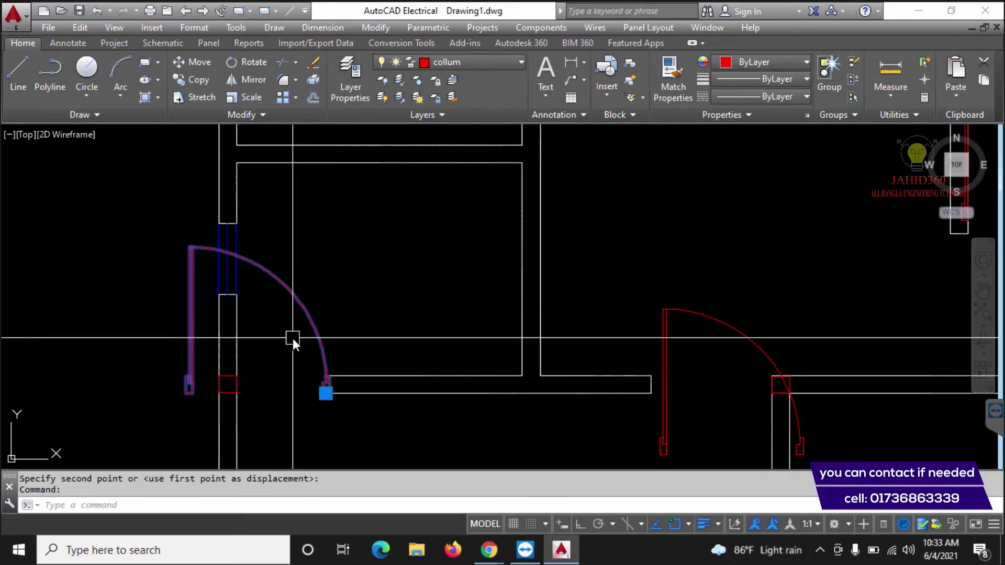
pyautogui.write('s')
pyautogui.press('Return')
pyautogui.scroll(4, 320, 394)
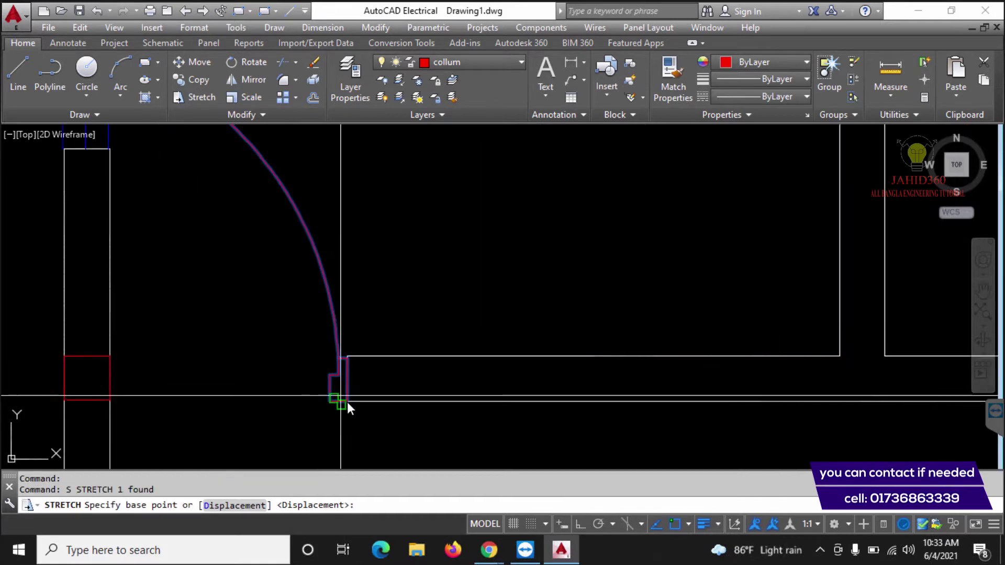
pyautogui.click(348, 404)
pyautogui.write('R')
pyautogui.press('Return')
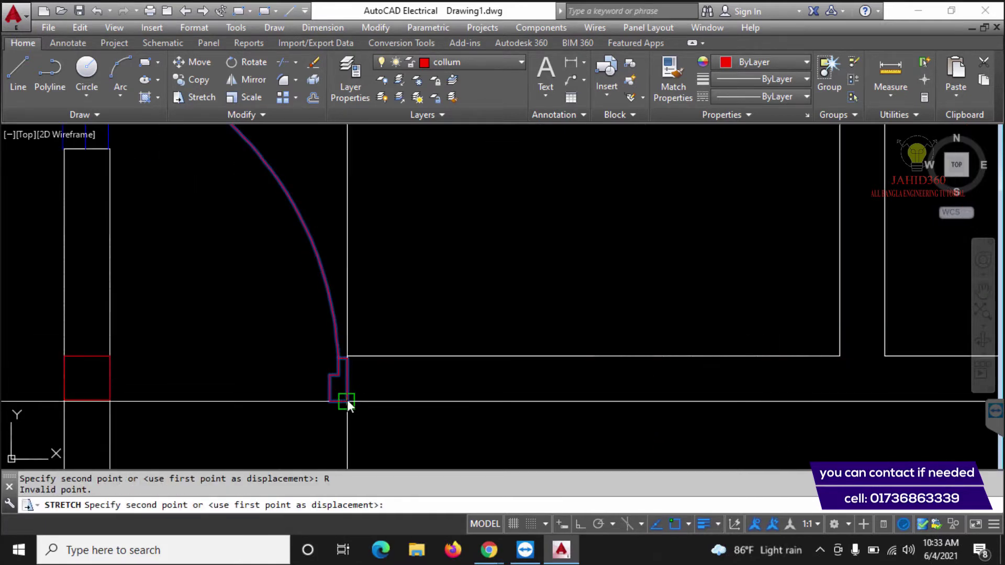
pyautogui.click(347, 400)
pyautogui.scroll(-5, 306, 413)
pyautogui.press('Escape')
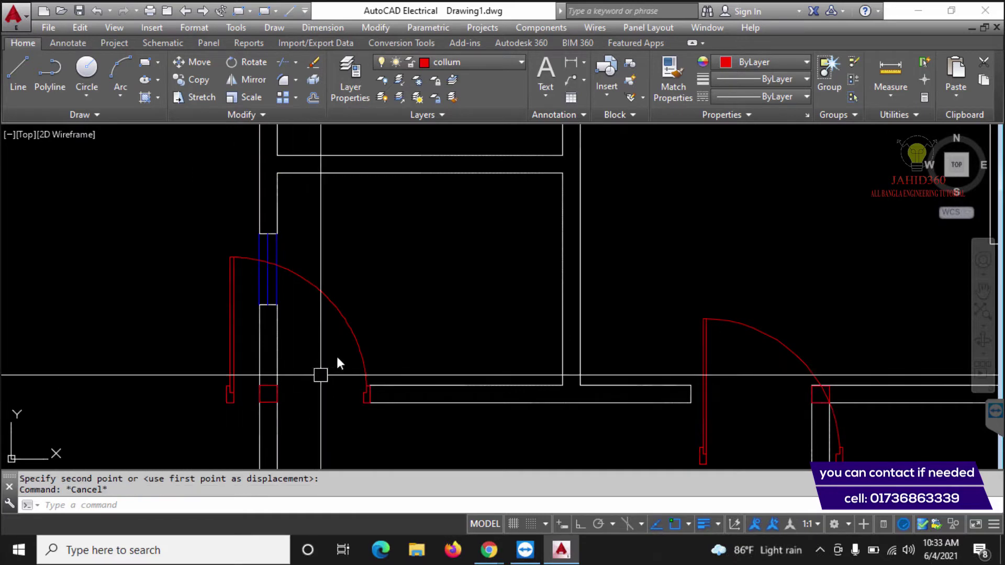
pyautogui.click(350, 344)
pyautogui.moveTo(331, 368); pyautogui.dragTo(329, 353, button='middle')
pyautogui.write('m')
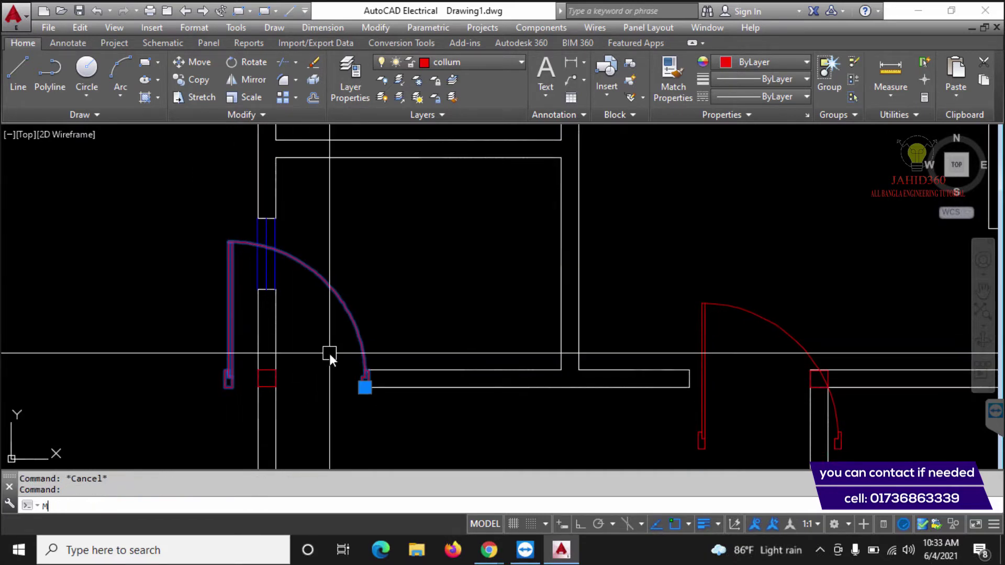
pyautogui.press('BackSpace')
pyautogui.press('Escape')
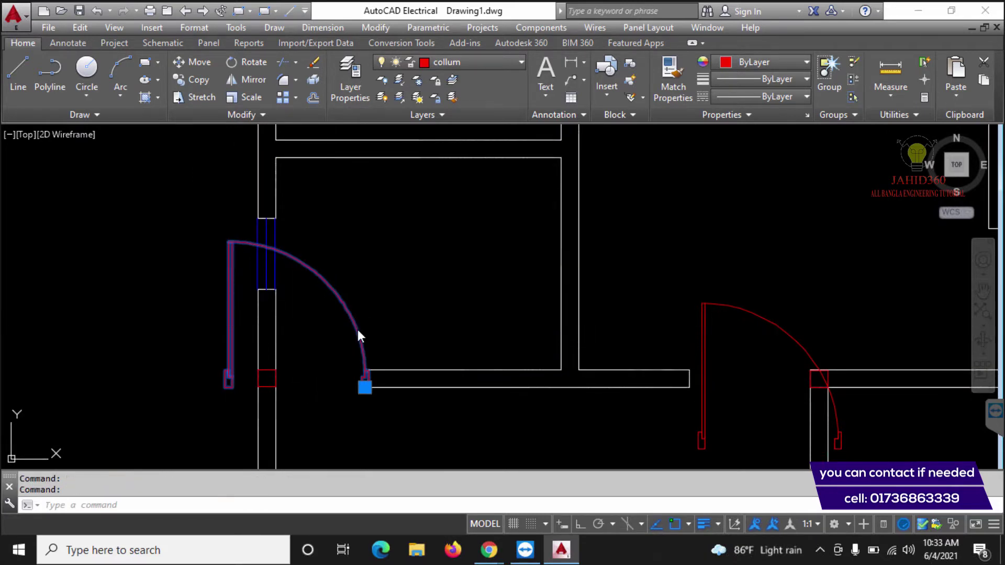
# Scale the lower-left door by reference about its right jamb's outer corner, using its full width as reference and ending at the column's right face.
pyautogui.click(357, 329)
pyautogui.moveTo(351, 331)
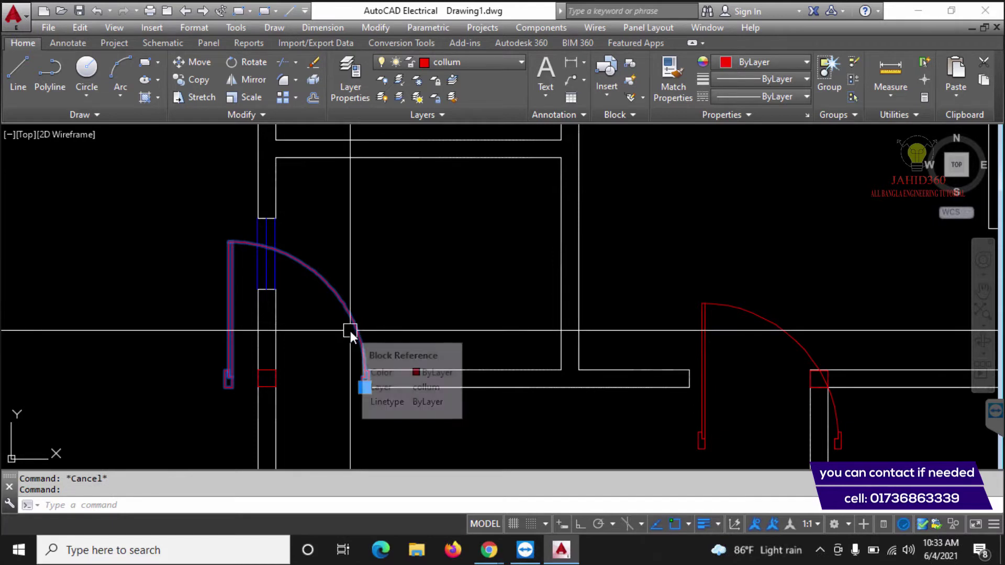
pyautogui.write('sc')
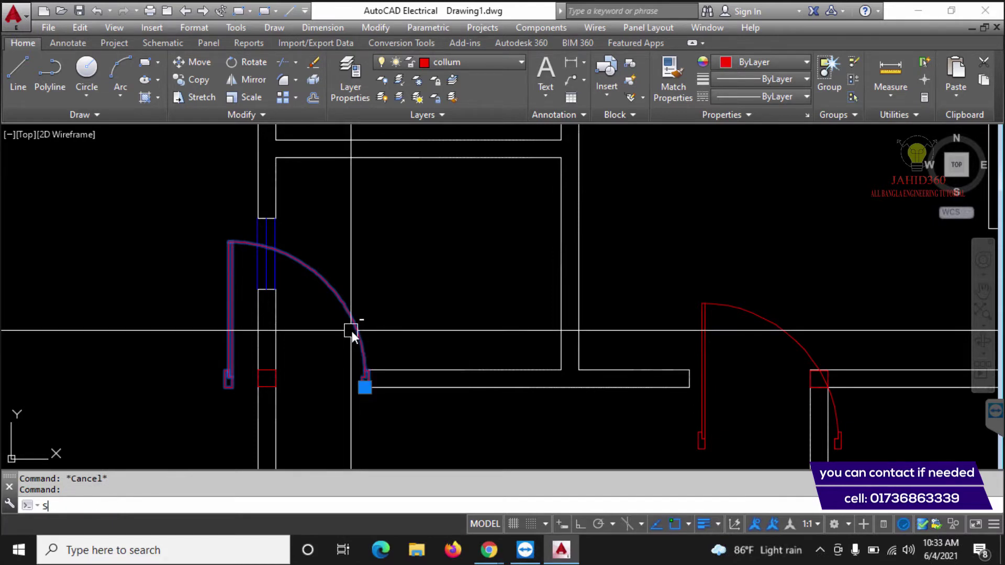
pyautogui.press('Return')
pyautogui.scroll(5, 365, 401)
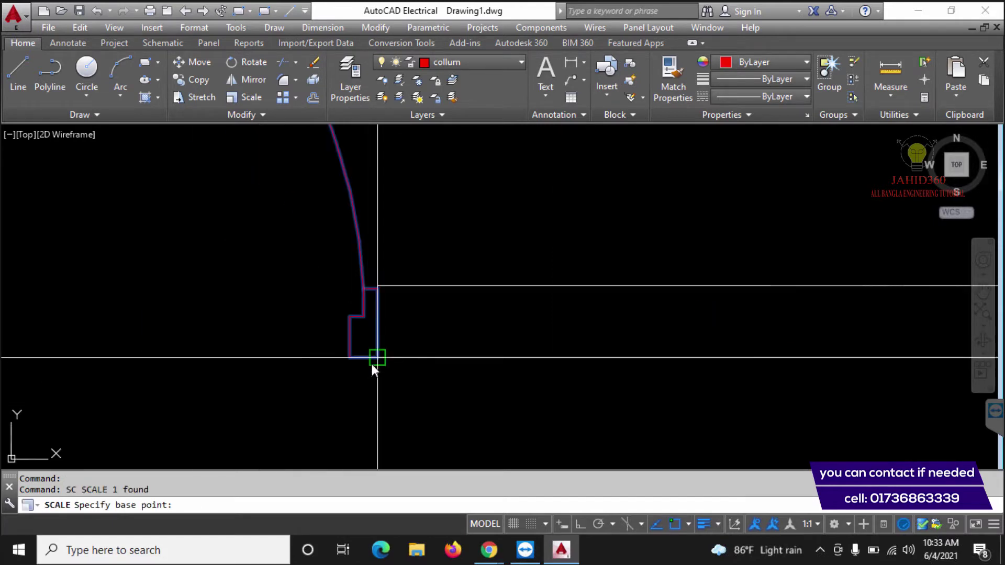
pyautogui.click(372, 363)
pyautogui.write('r')
pyautogui.press('Return')
pyautogui.click(372, 363)
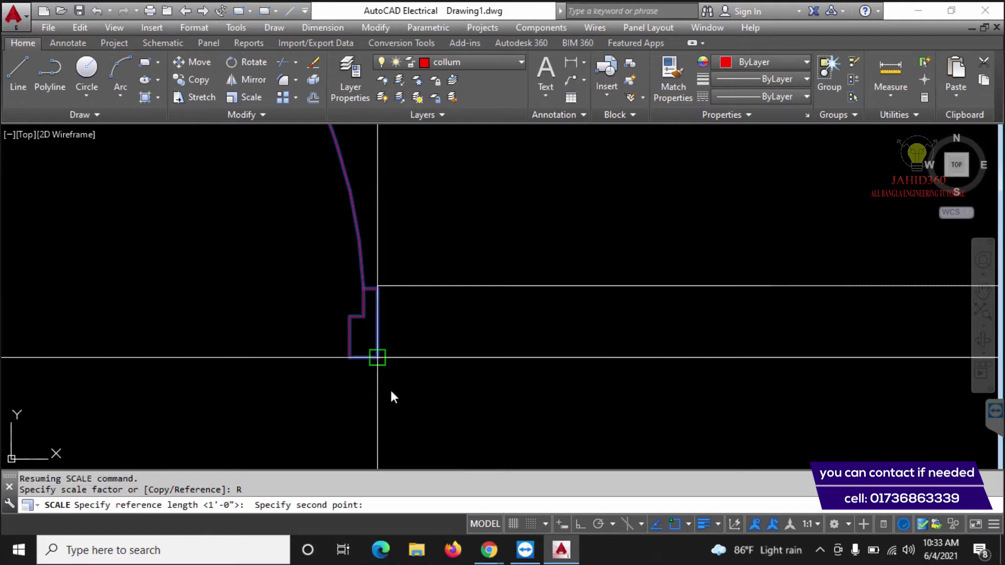
pyautogui.scroll(-3, 391, 391)
pyautogui.scroll(4, 153, 378)
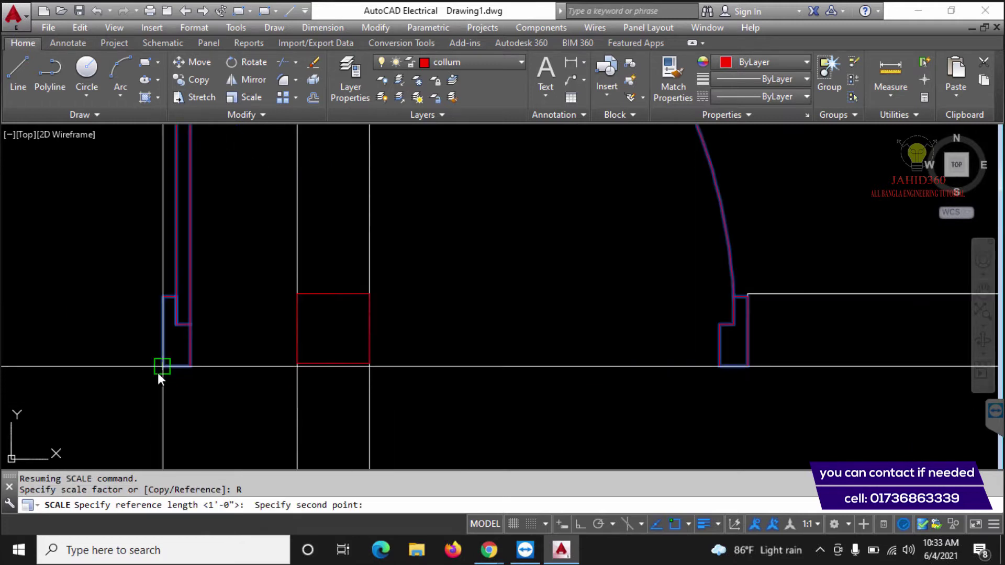
pyautogui.click(165, 371)
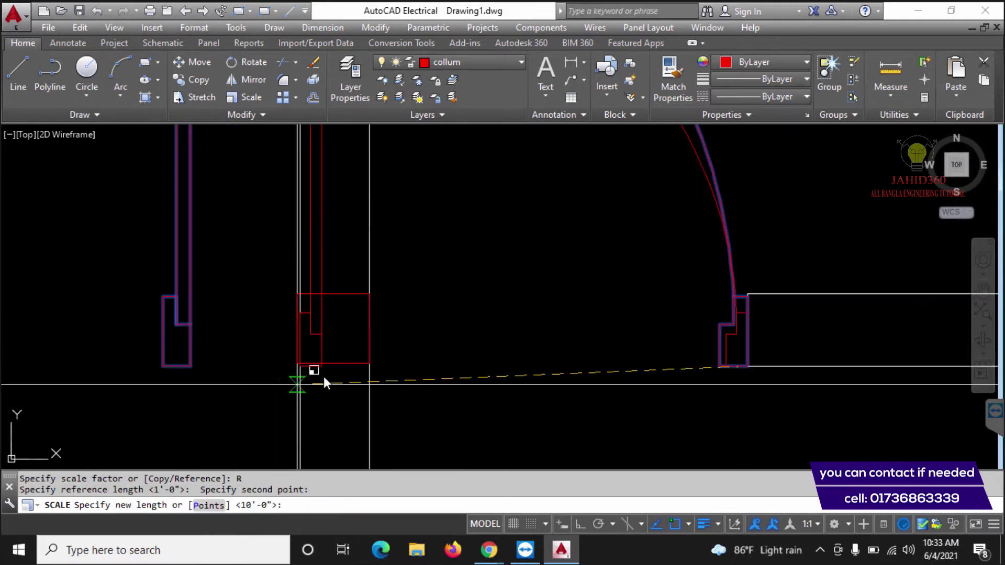
pyautogui.click(369, 373)
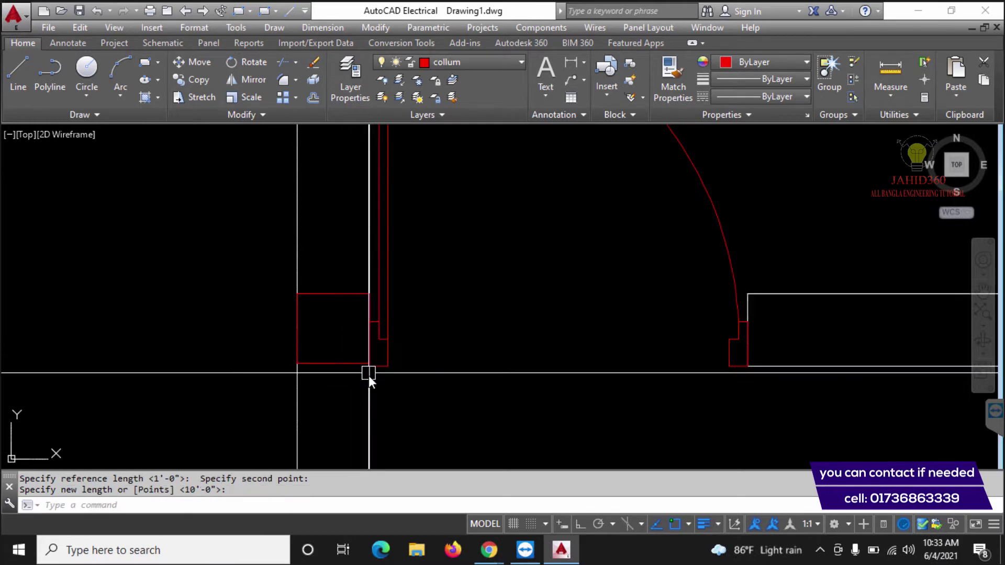
# Mirror the door beside the staircase's left opening across a horizontal line below it, with Ortho on and the source kept.
pyautogui.scroll(-5, 554, 414)
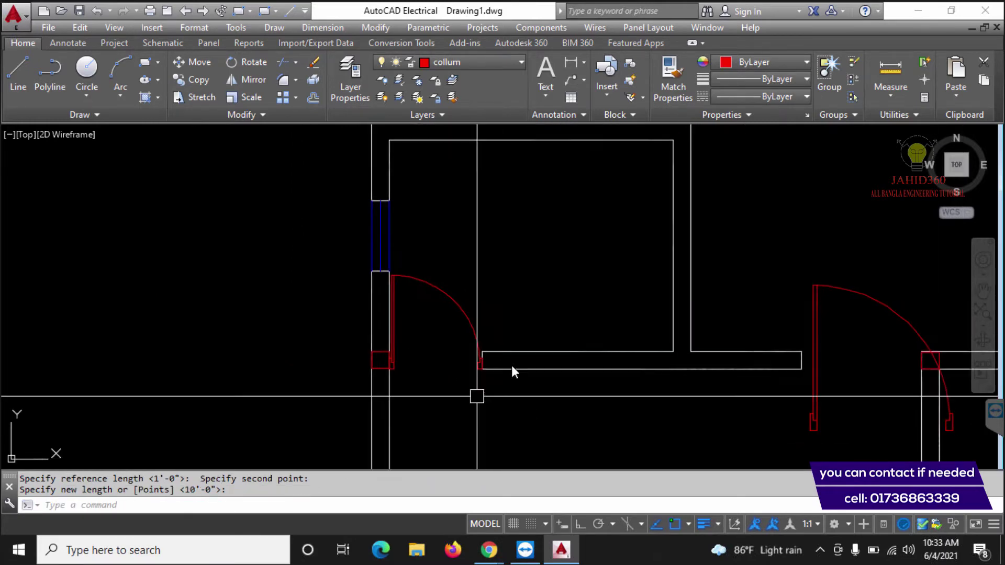
pyautogui.click(419, 384)
pyautogui.moveTo(425, 397); pyautogui.dragTo(413, 359, button='middle')
pyautogui.write('mi')
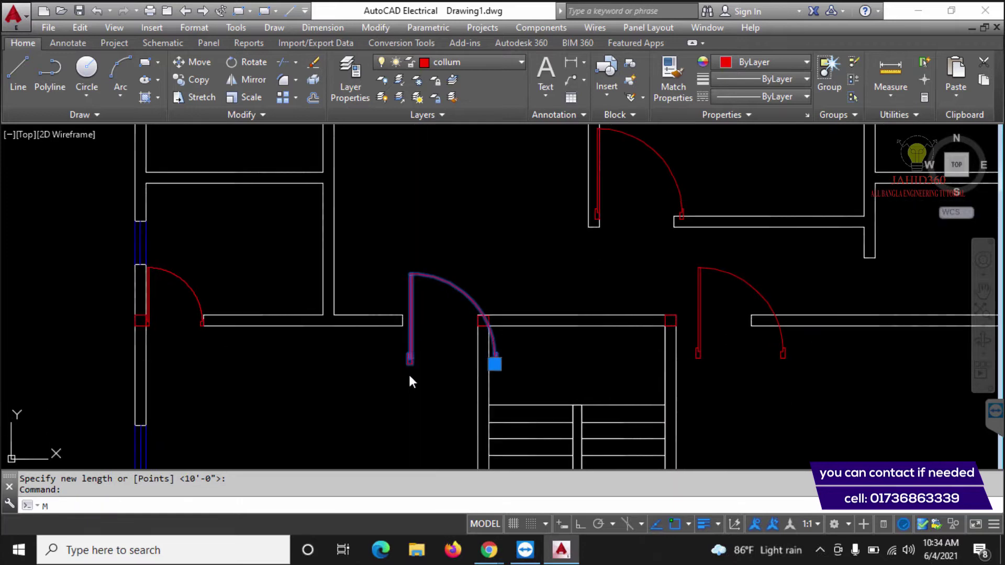
pyautogui.press('Return')
pyautogui.click(407, 391)
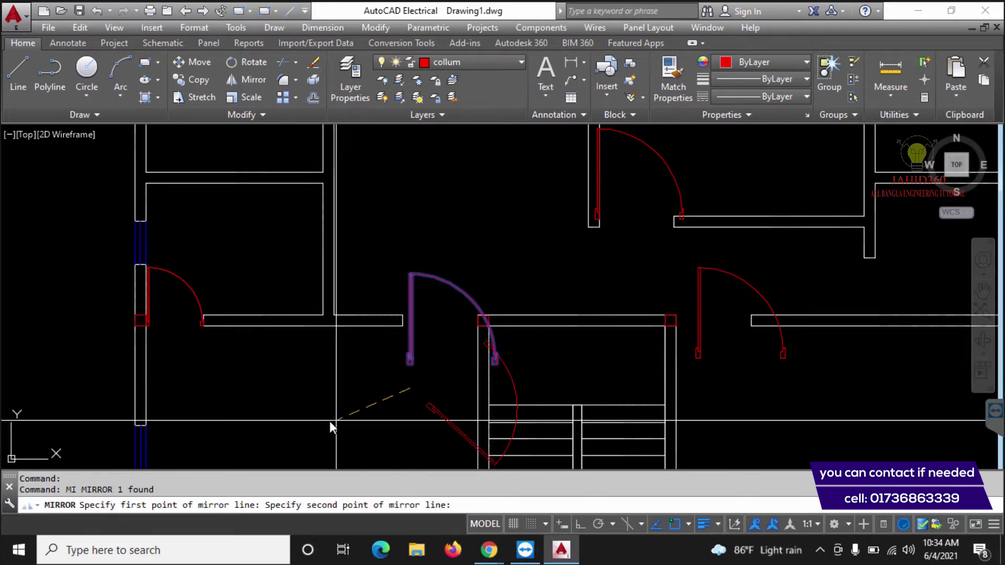
pyautogui.press('F8')
pyautogui.click(276, 420)
pyautogui.press('Return')
# Mirror the downward-swinging door copy across a vertical line through its middle, keeping the source object.
pyautogui.moveTo(433, 422); pyautogui.dragTo(328, 336, button='middle')
pyautogui.click(307, 341)
pyautogui.press('Return')
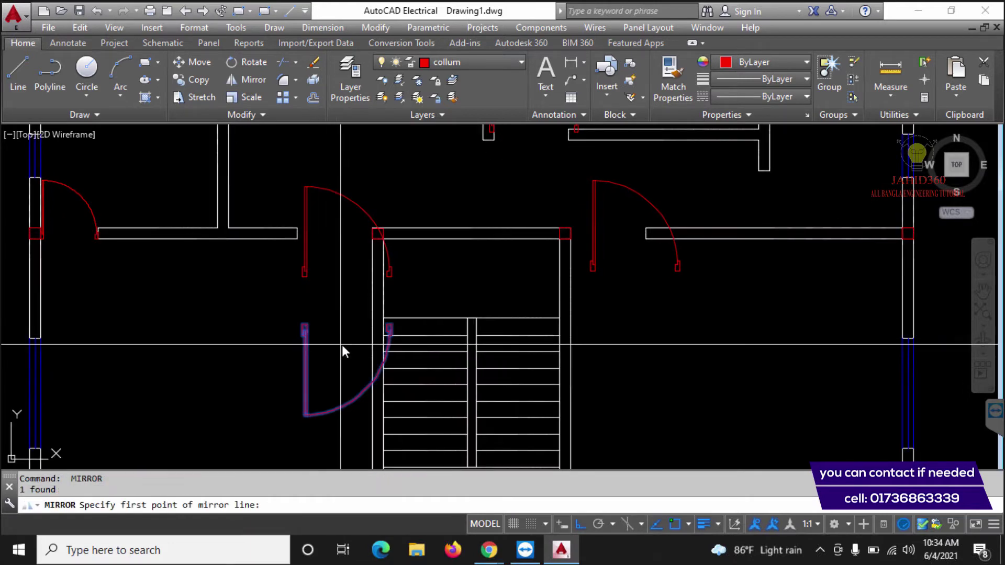
pyautogui.click(343, 344)
pyautogui.click(347, 278)
pyautogui.press('Return')
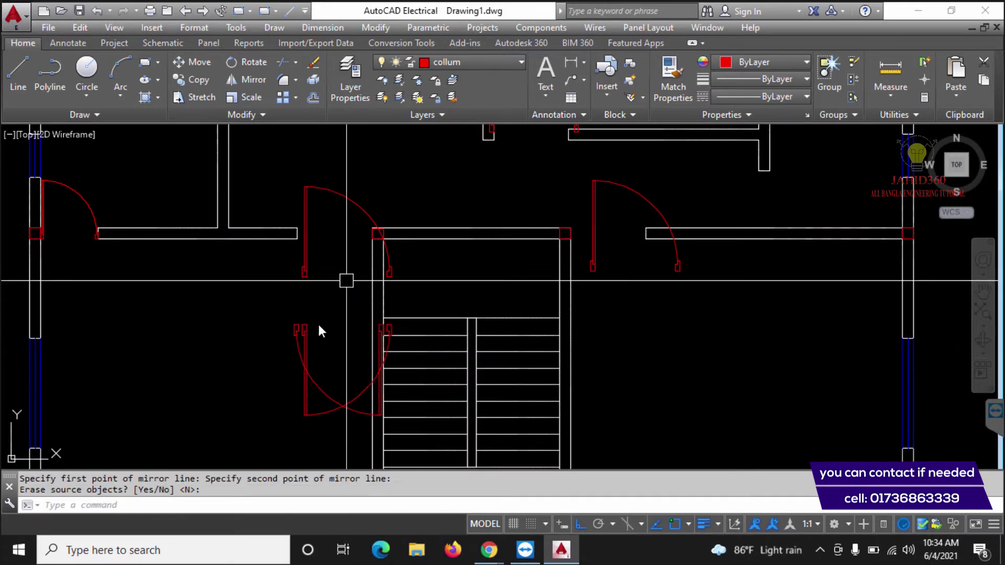
# Erase the original door and the first mirrored copy left of the staircase, leaving only the door hinged at the staircase side.
pyautogui.click(309, 329)
pyautogui.write('E')
pyautogui.press('Return')
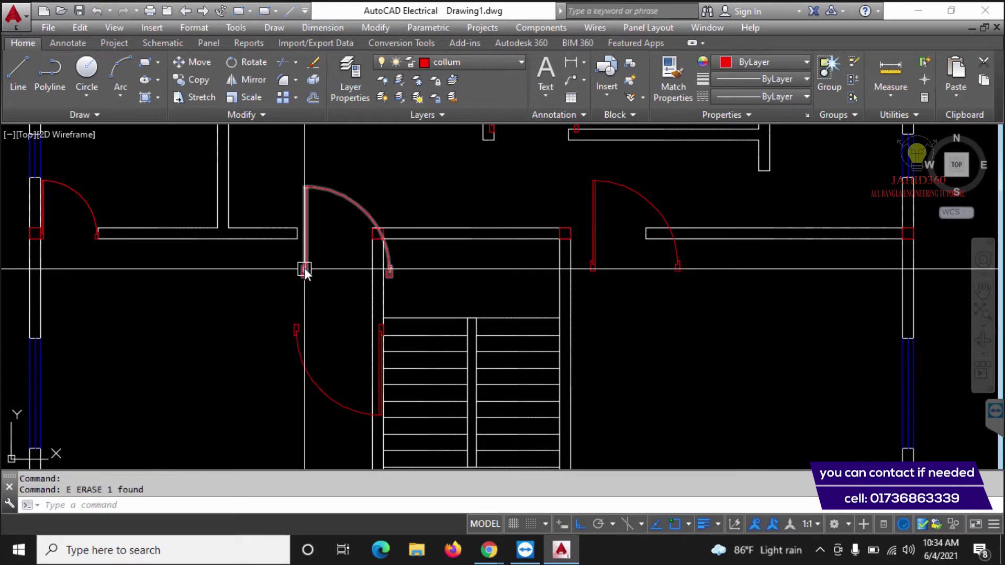
# Move the remaining mirrored door so its left jamb's upper outer corner meets the upper corner of the wall end left of the staircase.
pyautogui.click(306, 360)
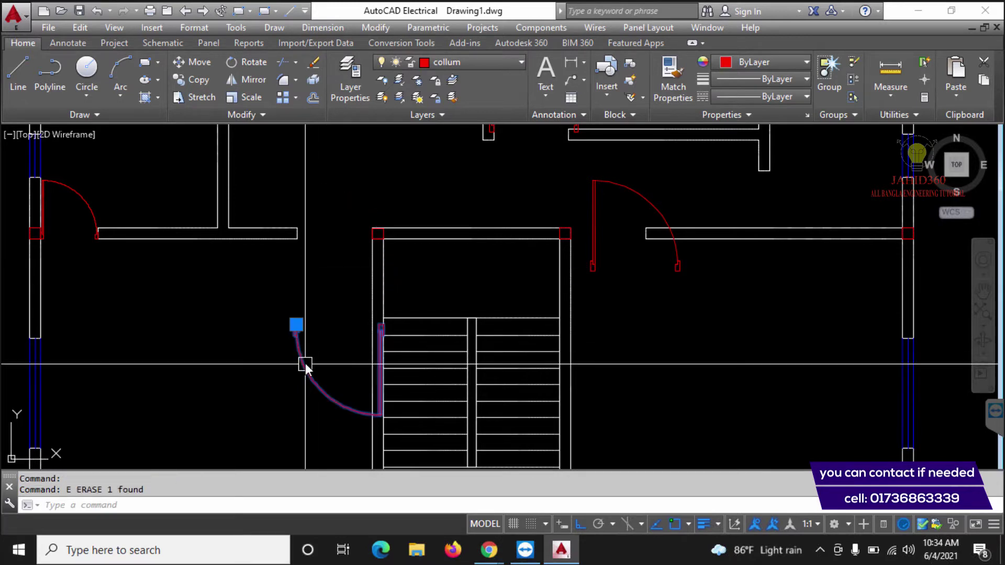
pyautogui.write('M')
pyautogui.press('Return')
pyautogui.scroll(5, 286, 316)
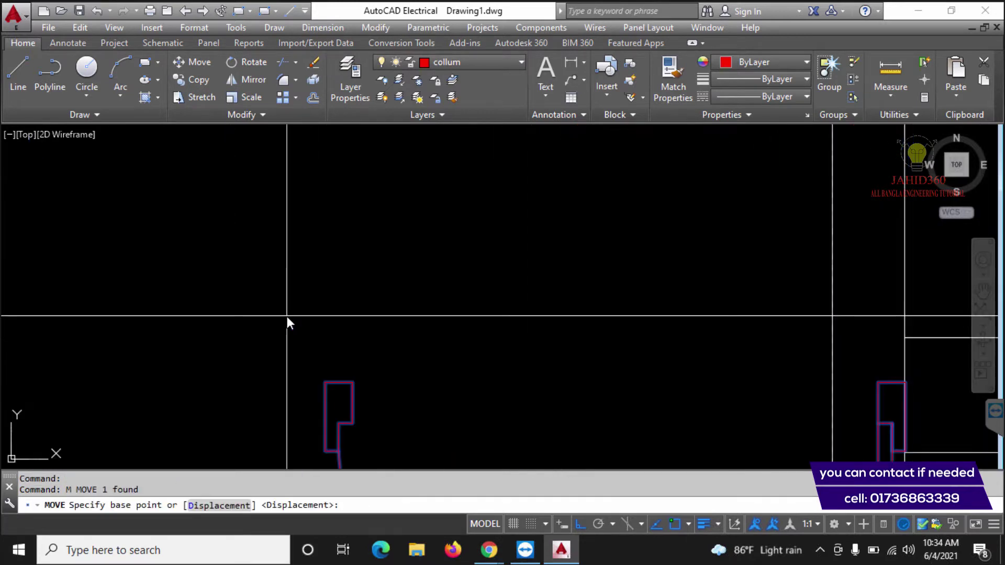
pyautogui.click(325, 382)
pyautogui.scroll(-3, 358, 337)
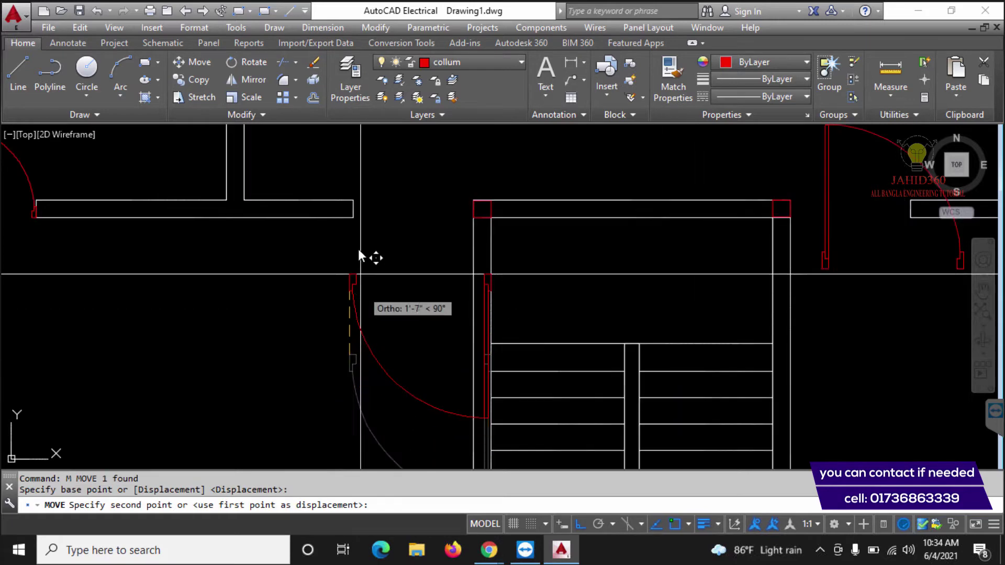
pyautogui.click(353, 201)
pyautogui.moveTo(410, 240); pyautogui.dragTo(386, 276, button='middle')
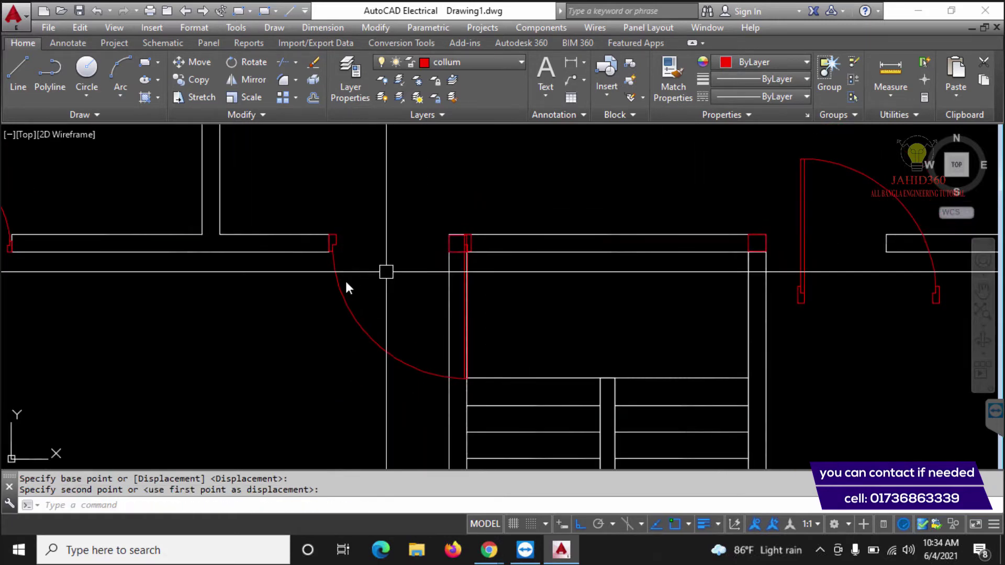
# Scale the door by reference about its left jamb's upper outer corner, using its full width as reference and ending at the column's left face.
pyautogui.click(338, 294)
pyautogui.write('sc')
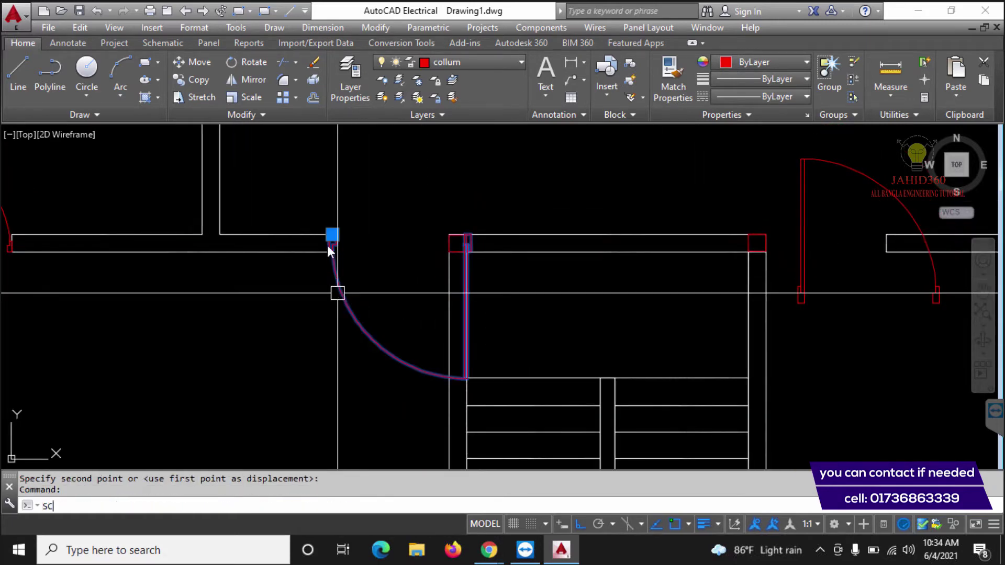
pyautogui.press('Return')
pyautogui.scroll(5, 325, 234)
pyautogui.click(338, 260)
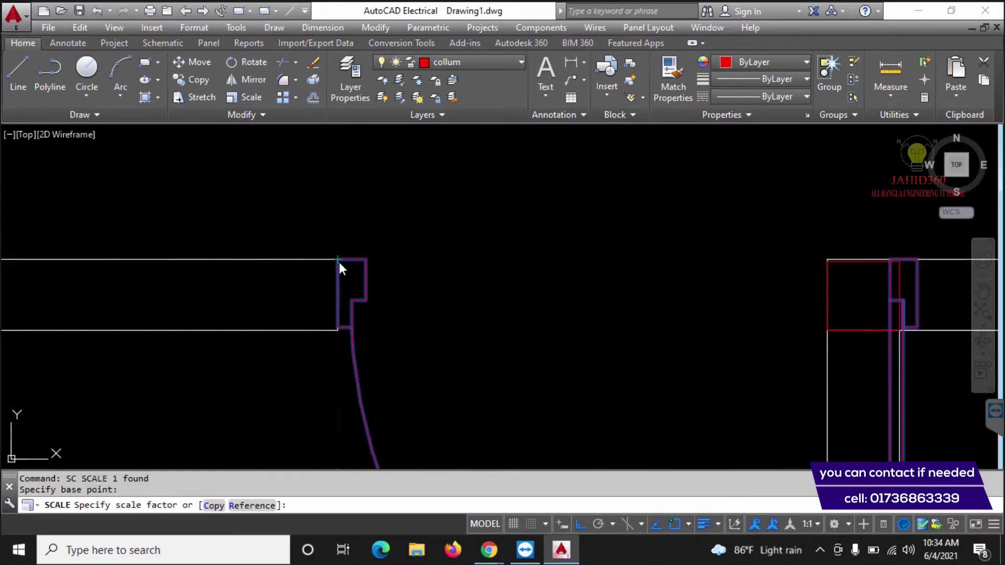
pyautogui.write('e')
pyautogui.press('Return')
pyautogui.click(335, 261)
pyautogui.scroll(-4, 314, 276)
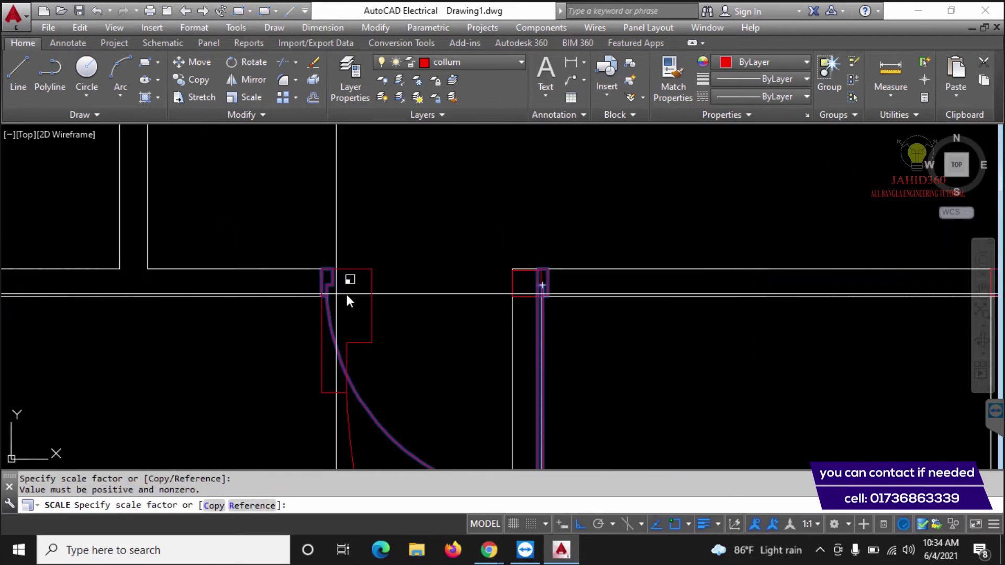
pyautogui.scroll(2, 319, 275)
pyautogui.write('r')
pyautogui.press('Return')
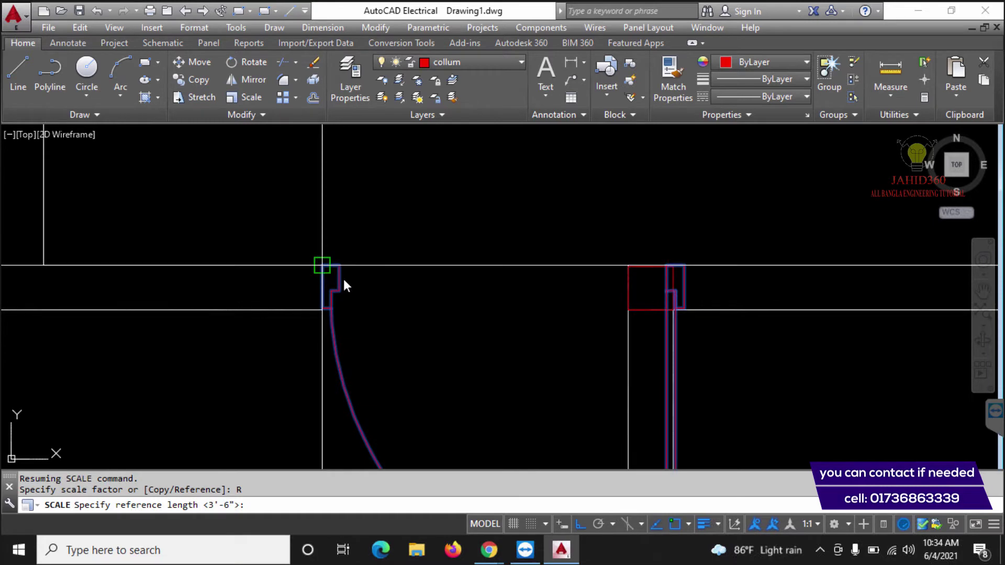
pyautogui.click(342, 278)
pyautogui.scroll(4, 660, 266)
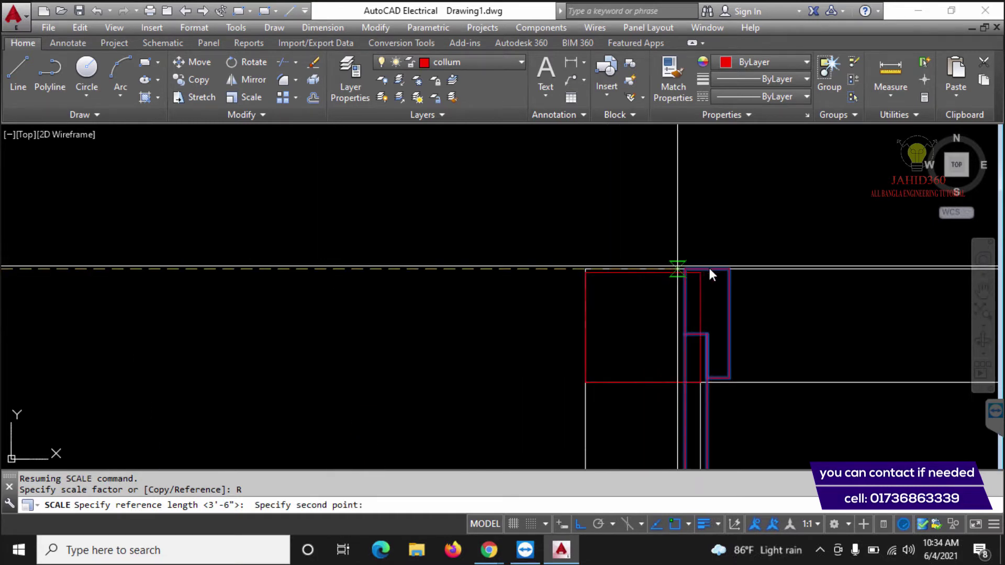
pyautogui.click(728, 271)
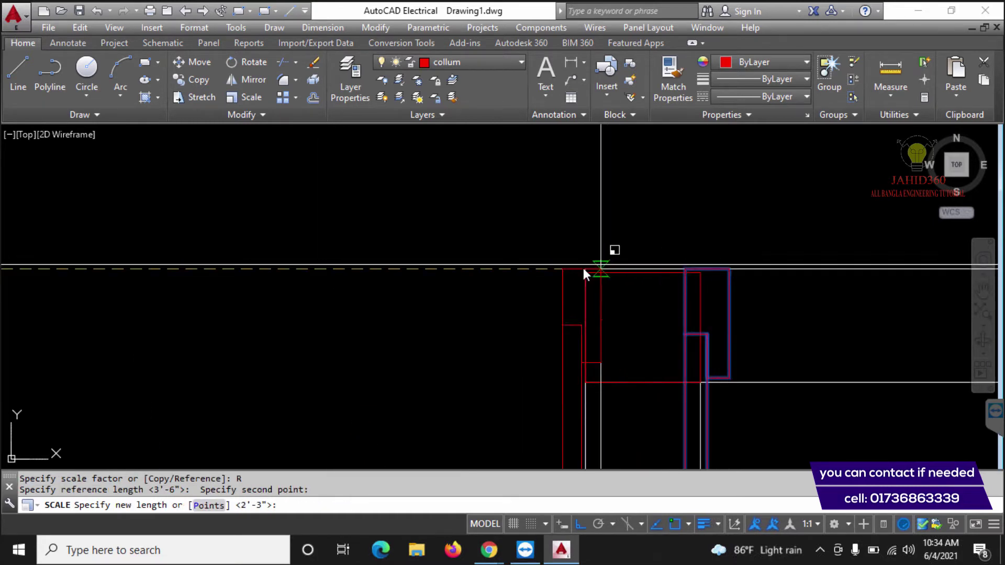
pyautogui.click(580, 271)
pyautogui.scroll(-5, 474, 301)
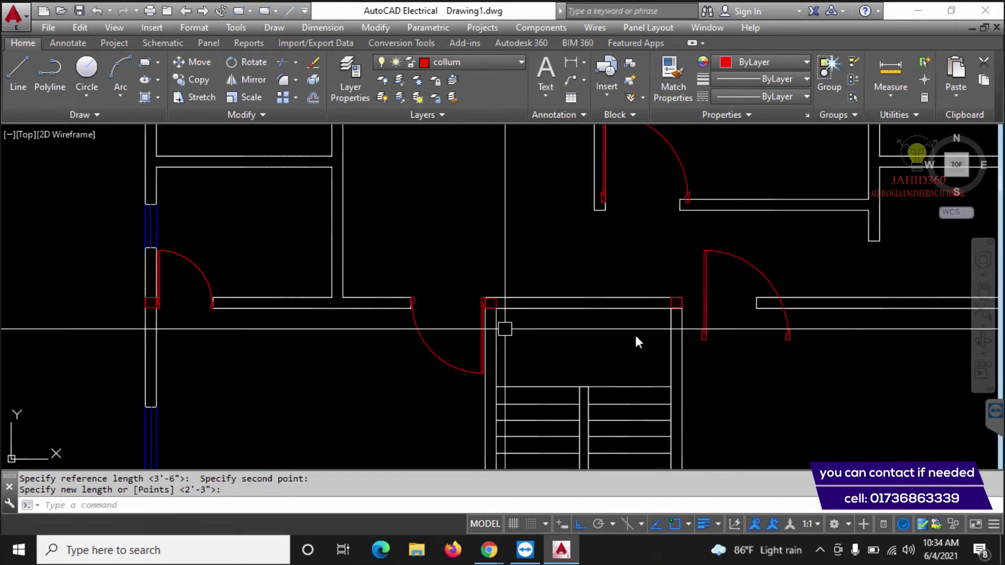
# Erase the unfitted door copy near the opening on the right of the staircase.
pyautogui.click(704, 281)
pyautogui.write('e')
pyautogui.press('Return')
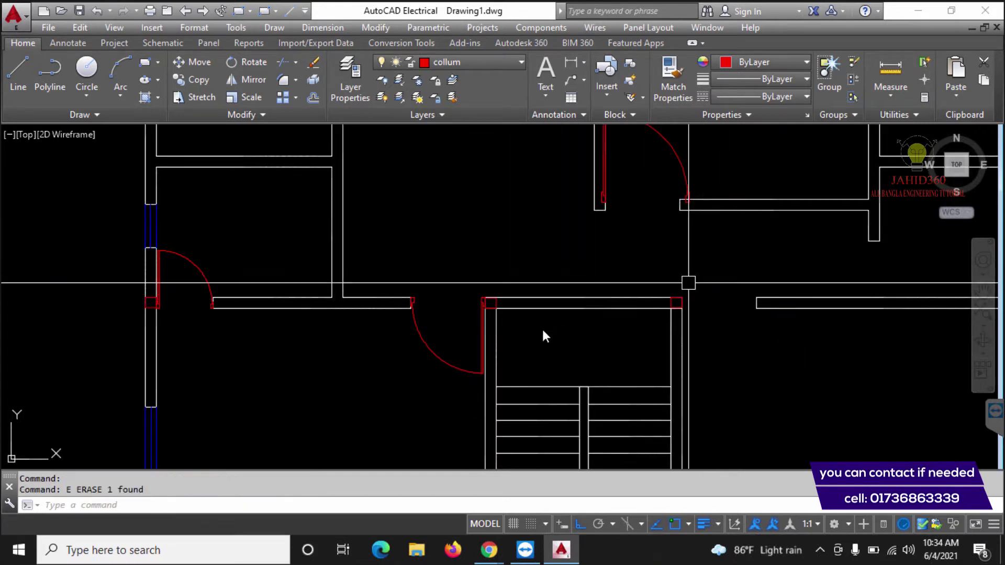
# Mirror the fitted door across the staircase's vertical centre line into the opening on the right, keeping the source object.
pyautogui.click(467, 362)
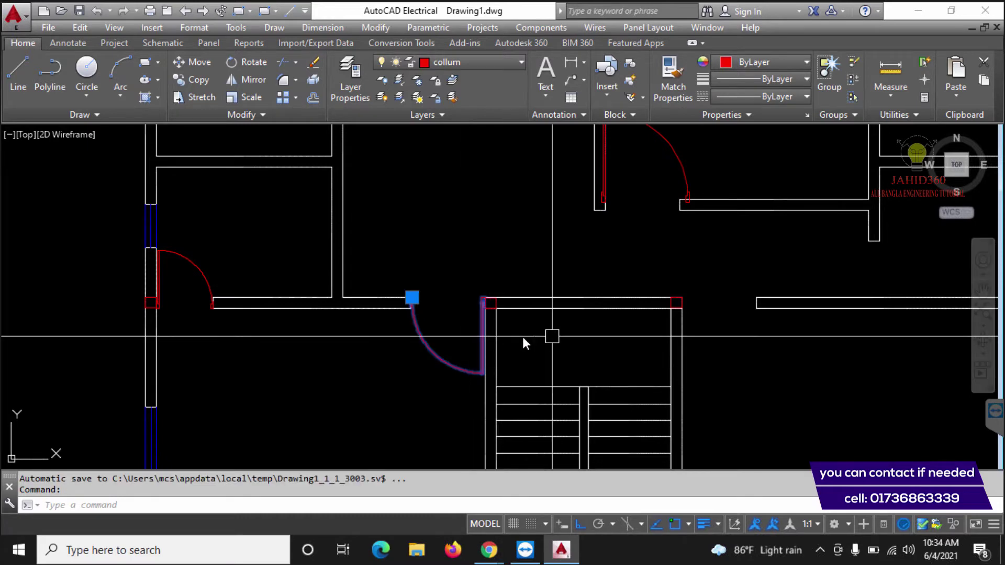
pyautogui.moveTo(547, 333); pyautogui.dragTo(516, 332, button='middle')
pyautogui.write('mi')
pyautogui.press('Return')
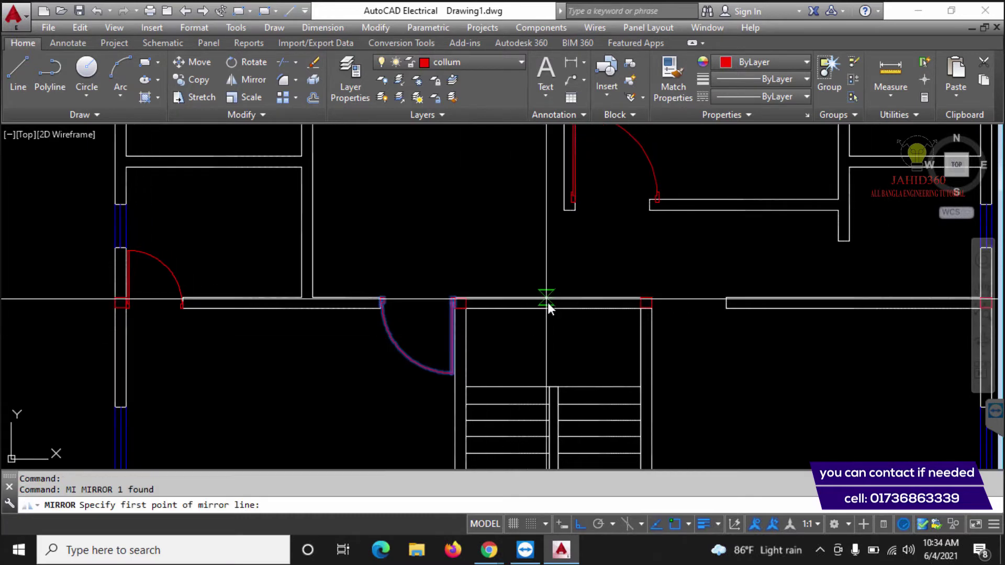
pyautogui.click(553, 303)
pyautogui.click(554, 252)
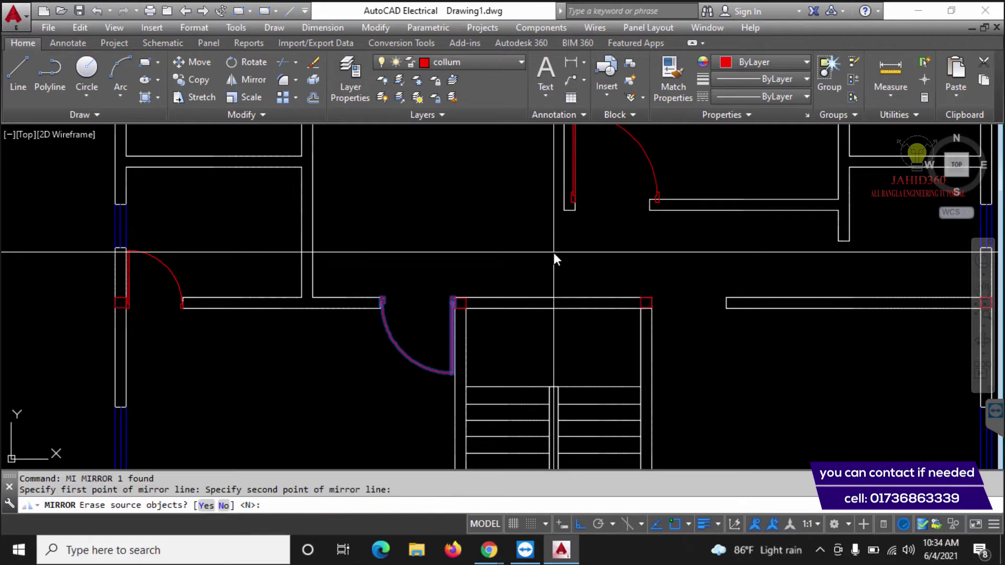
pyautogui.press('Return')
# Erase the three blue window lines in the upper-left room's outer wall opening.
pyautogui.scroll(-5, 544, 303)
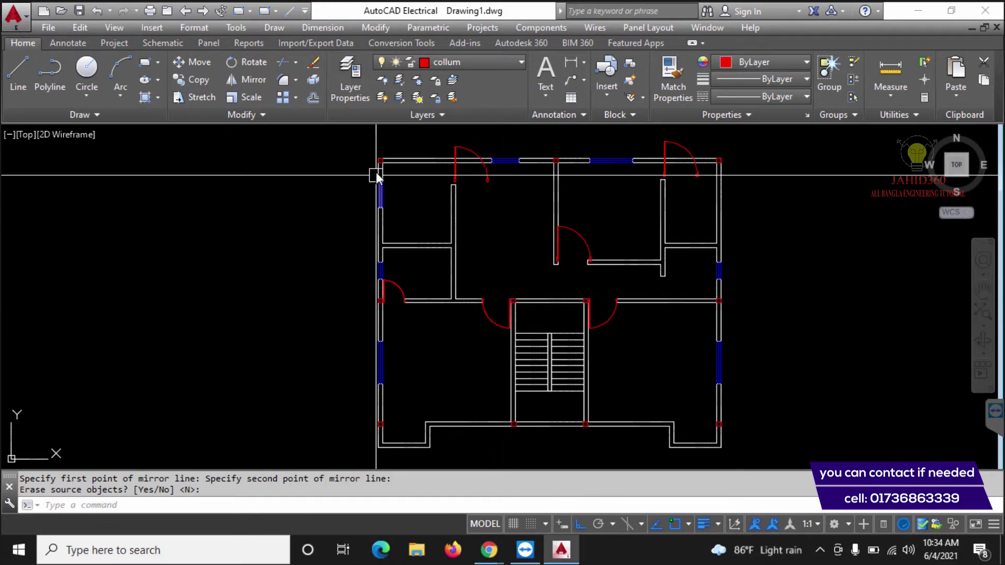
pyautogui.scroll(5, 390, 195)
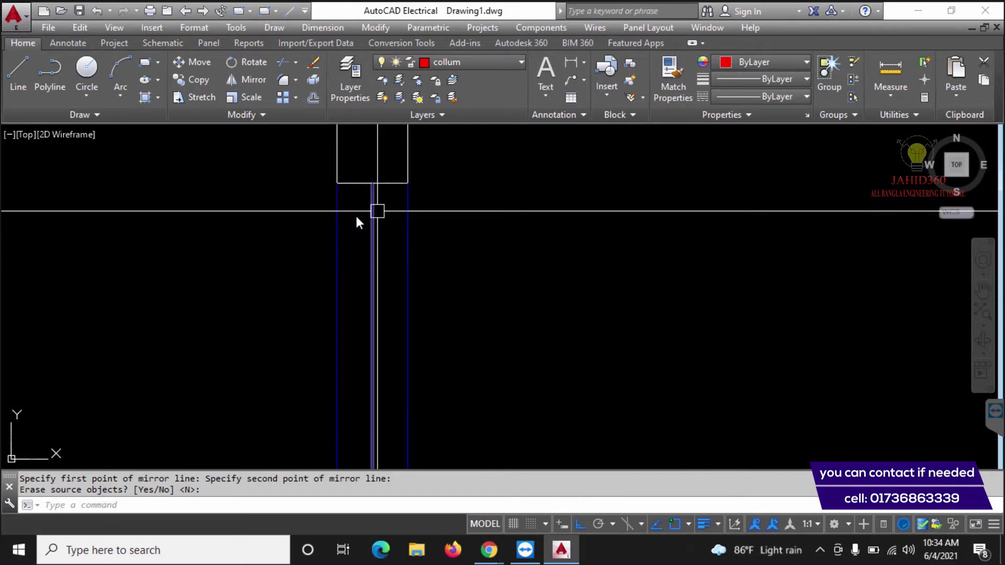
pyautogui.press('Return')
pyautogui.scroll(-3, 471, 265)
pyautogui.press('Escape')
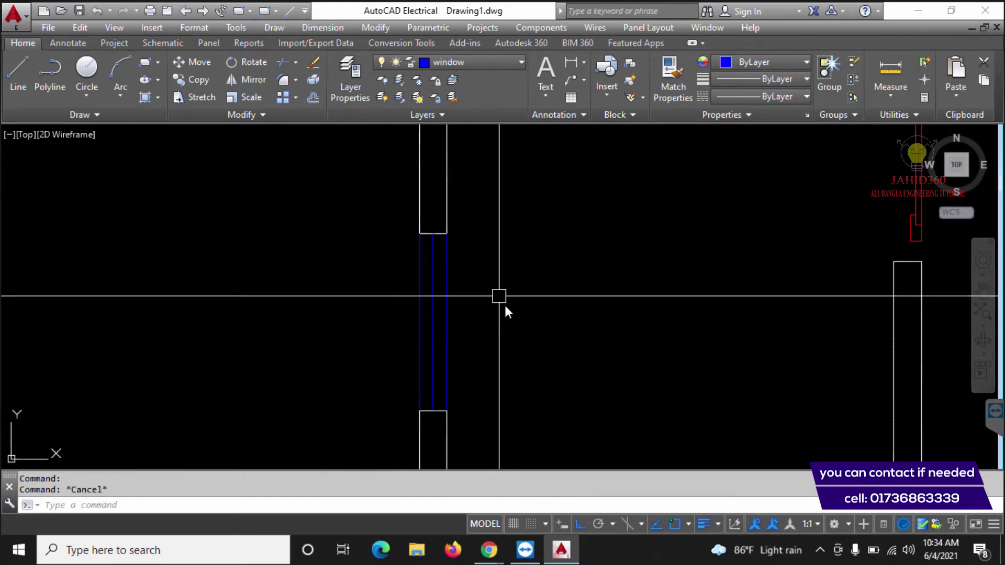
pyautogui.click(504, 303)
pyautogui.click(366, 277)
pyautogui.write('e')
pyautogui.press('Return')
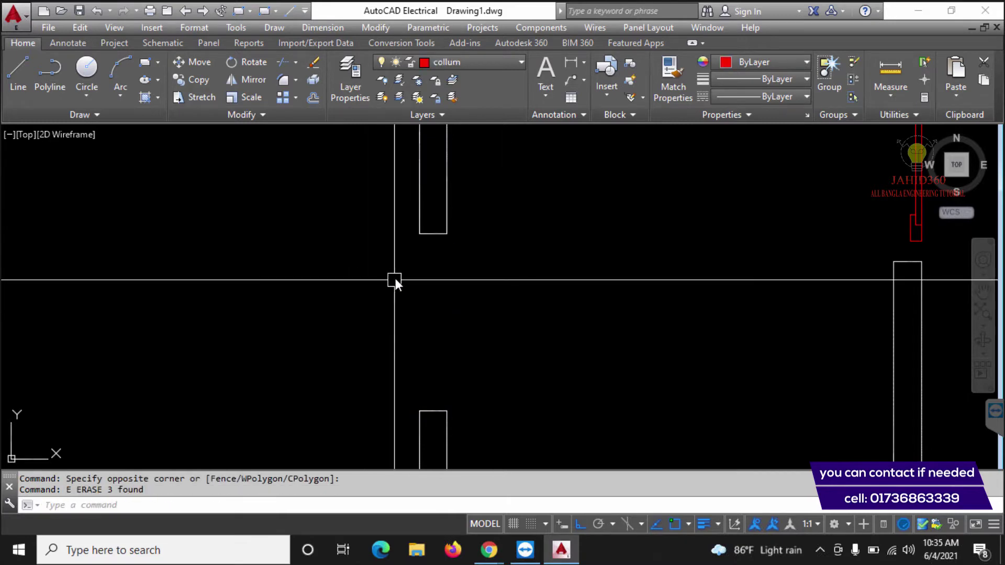
# Draw a rectangle filling the emptied window opening, from the upper wall end's outer corner to the lower wall end's inner corner.
pyautogui.scroll(-3, 398, 279)
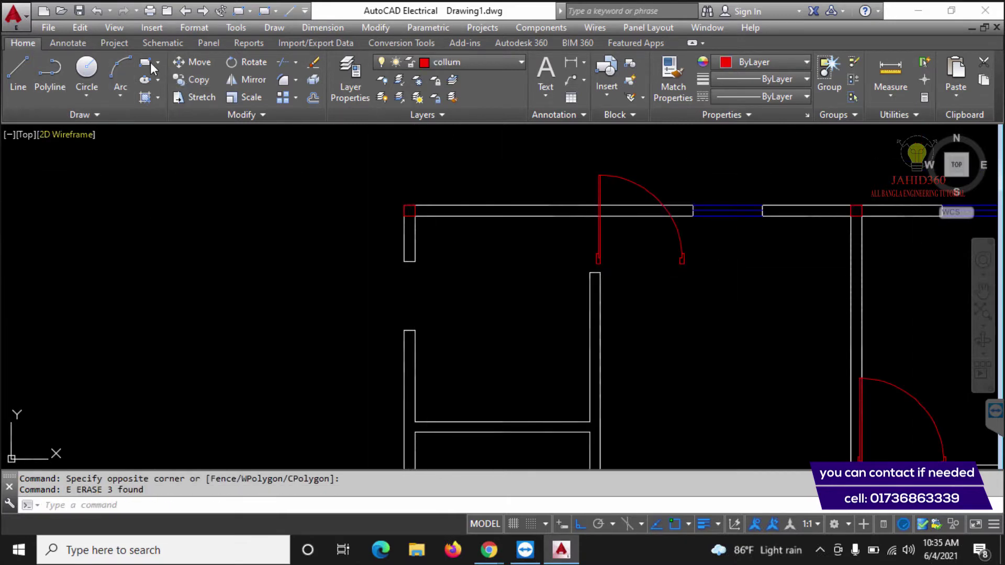
pyautogui.scroll(3, 398, 262)
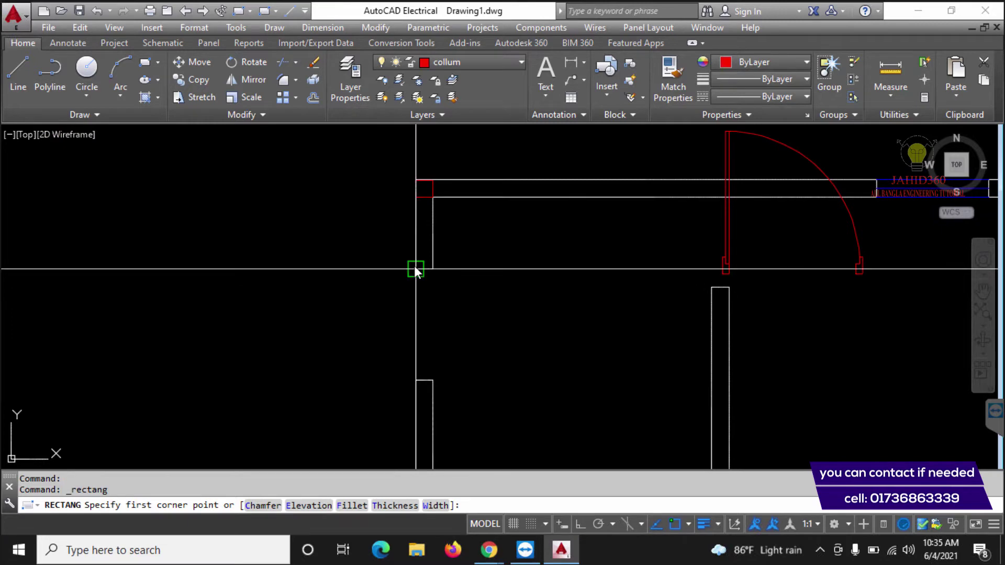
pyautogui.click(414, 267)
pyautogui.click(433, 381)
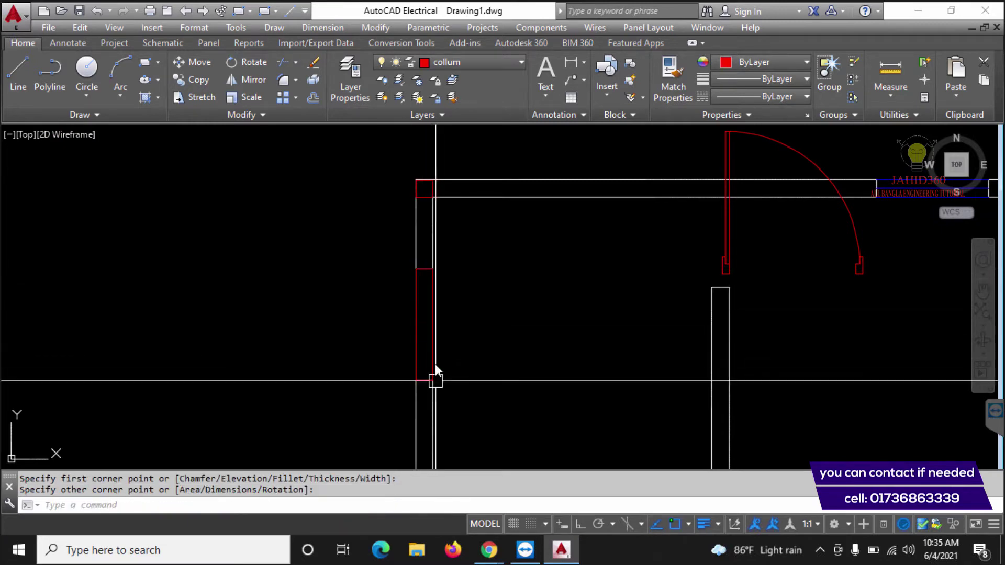
pyautogui.press('Escape')
pyautogui.press('Escape')
# Offset the window rectangle inward by a distance of 2.
pyautogui.write('o')
pyautogui.press('Return')
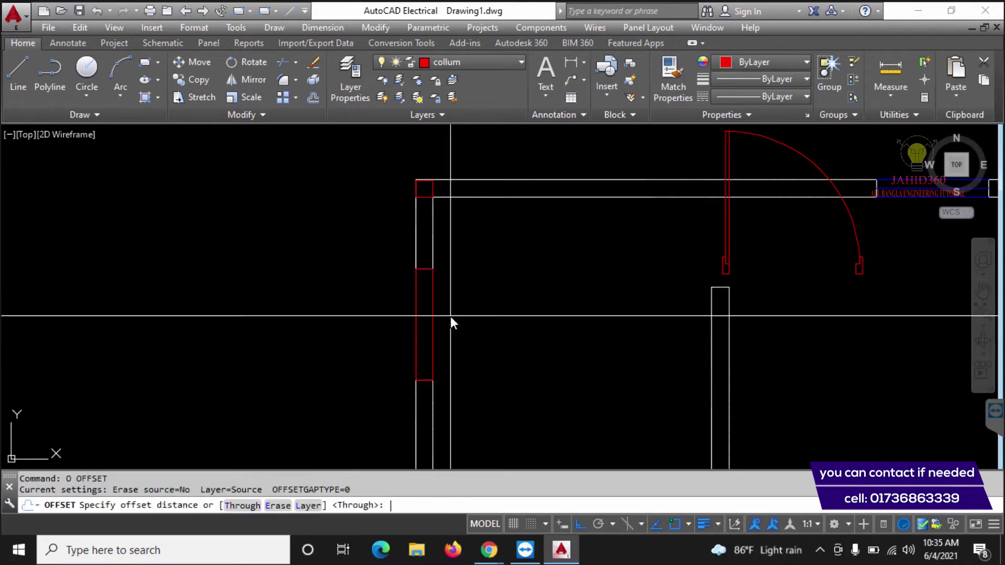
pyautogui.write('2')
pyautogui.press('Return')
pyautogui.scroll(4, 425, 272)
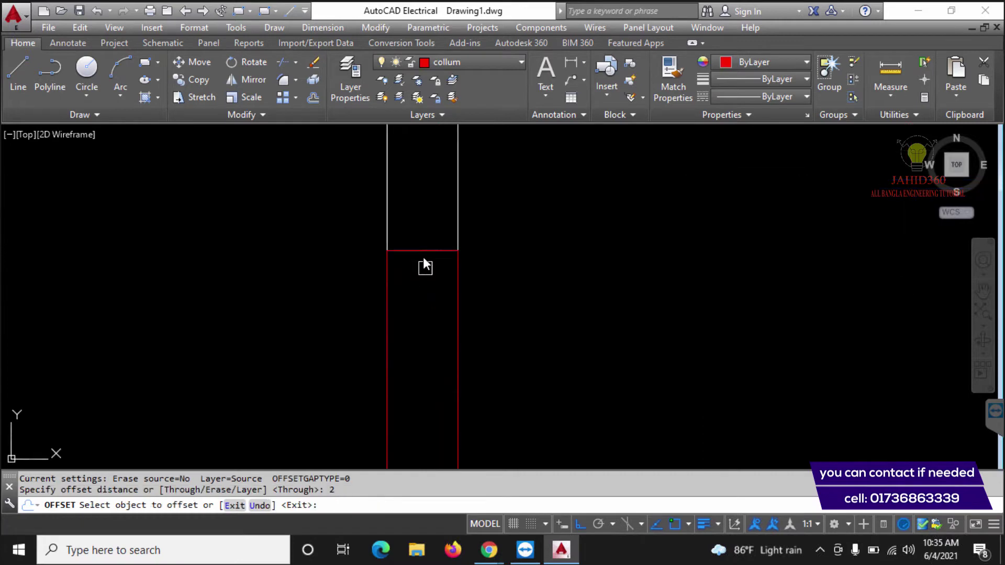
pyautogui.click(423, 253)
pyautogui.scroll(2, 430, 331)
pyautogui.click(441, 301)
pyautogui.press('Escape')
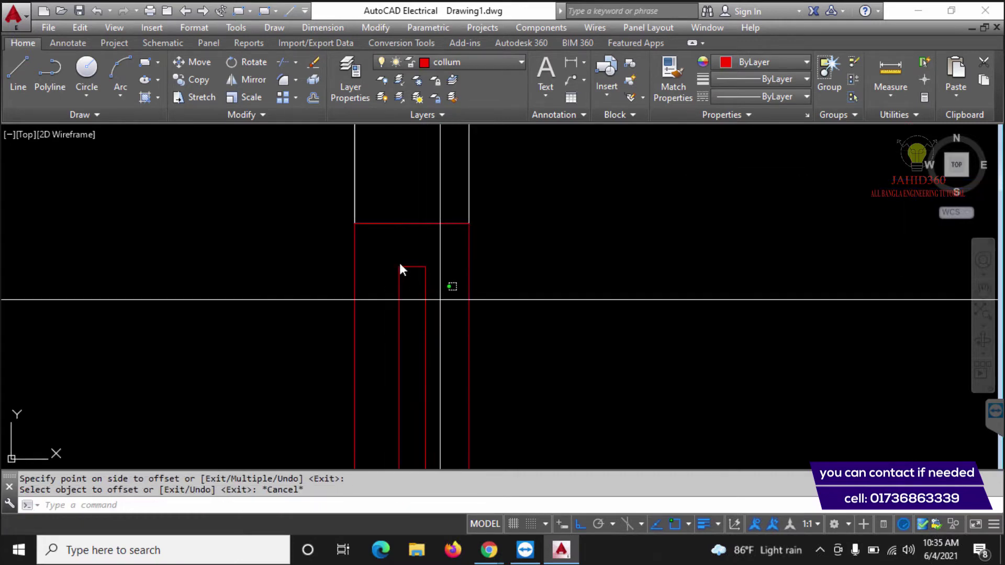
# Stretch the inner window rectangle's upper end up to the outer rectangle's upper edge.
pyautogui.click(385, 257)
pyautogui.click(426, 272)
pyautogui.write('s')
pyautogui.press('Return')
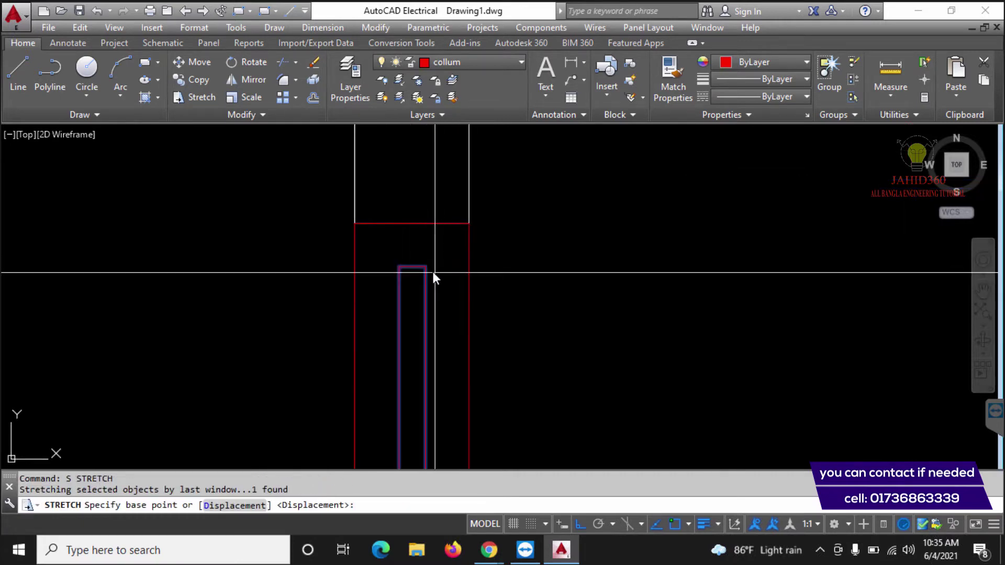
pyautogui.click(426, 266)
pyautogui.click(424, 224)
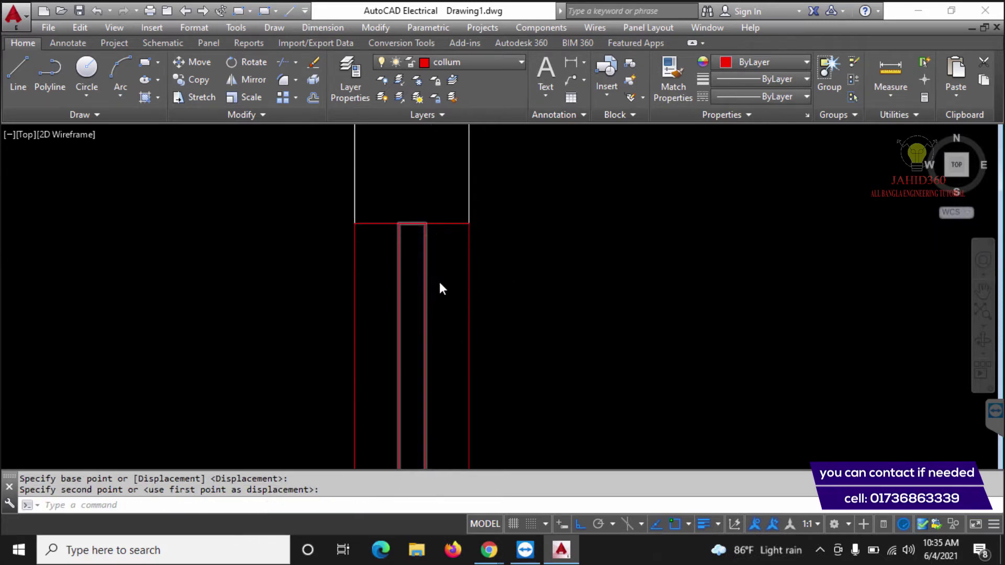
# Stretch the inner window rectangle's lower end down to the outer rectangle's lower edge.
pyautogui.scroll(-4, 439, 282)
pyautogui.scroll(5, 414, 319)
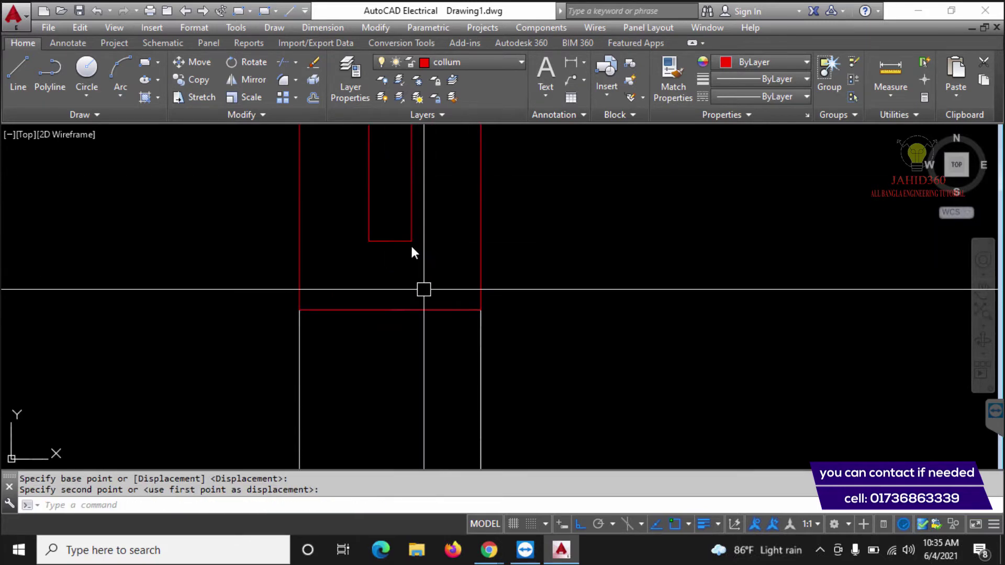
pyautogui.click(427, 261)
pyautogui.click(356, 217)
pyautogui.write('s')
pyautogui.press('Return')
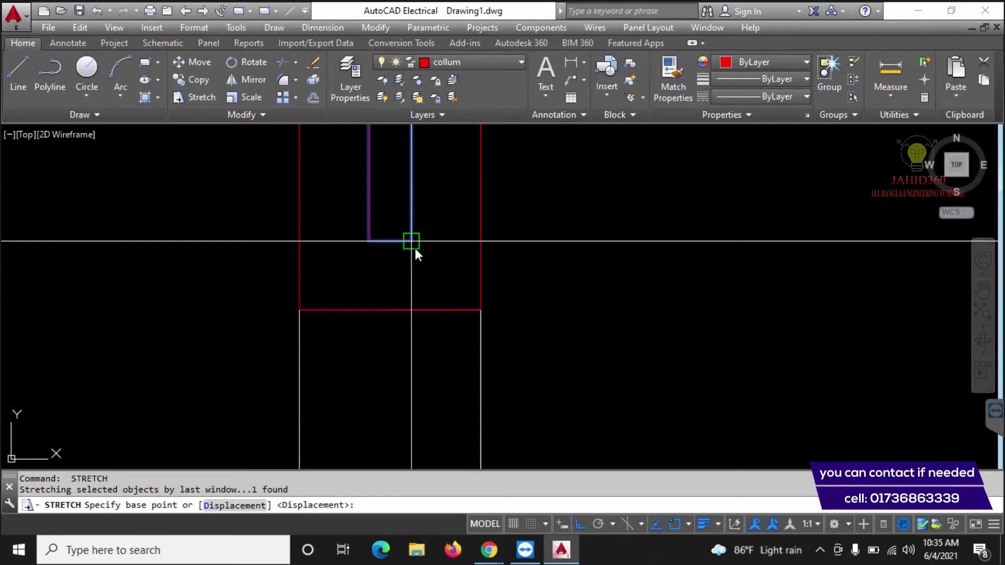
pyautogui.click(412, 242)
pyautogui.click(412, 310)
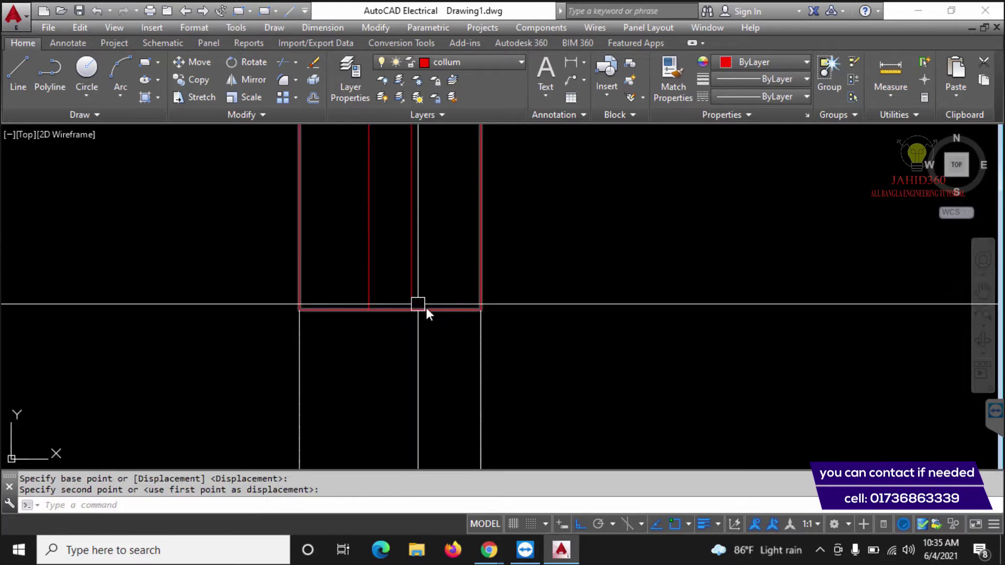
pyautogui.scroll(-4, 435, 307)
pyautogui.scroll(-2, 450, 291)
pyautogui.scroll(5, 444, 282)
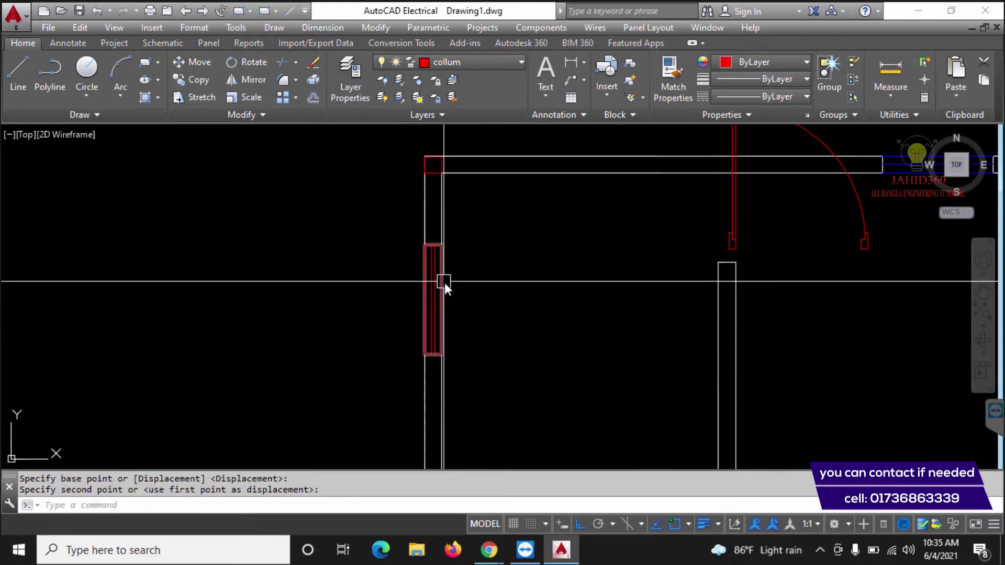
pyautogui.press('Escape')
pyautogui.click(475, 294)
pyautogui.click(356, 255)
pyautogui.scroll(-4, 354, 256)
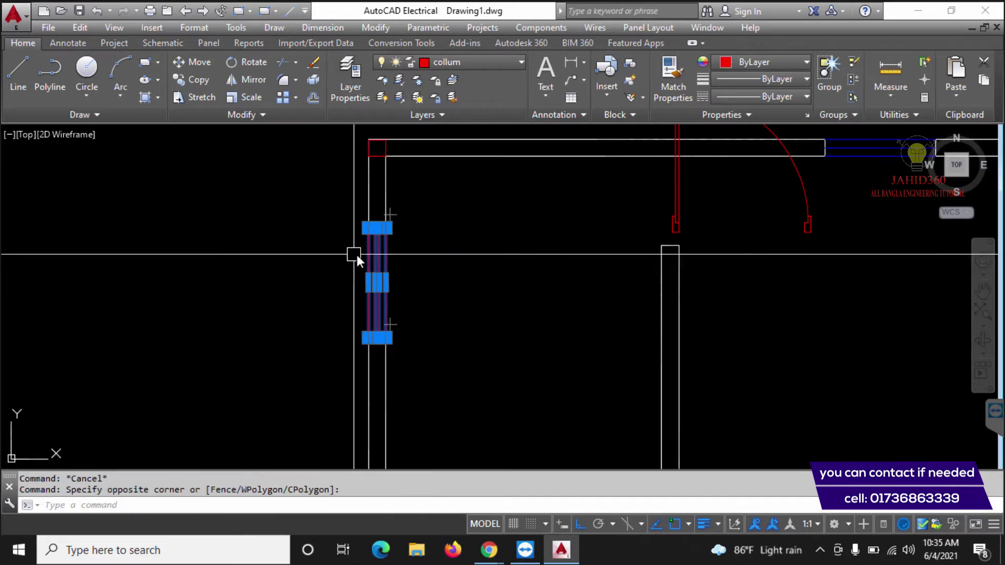
pyautogui.scroll(4, 380, 264)
pyautogui.press('Escape')
pyautogui.click(422, 278)
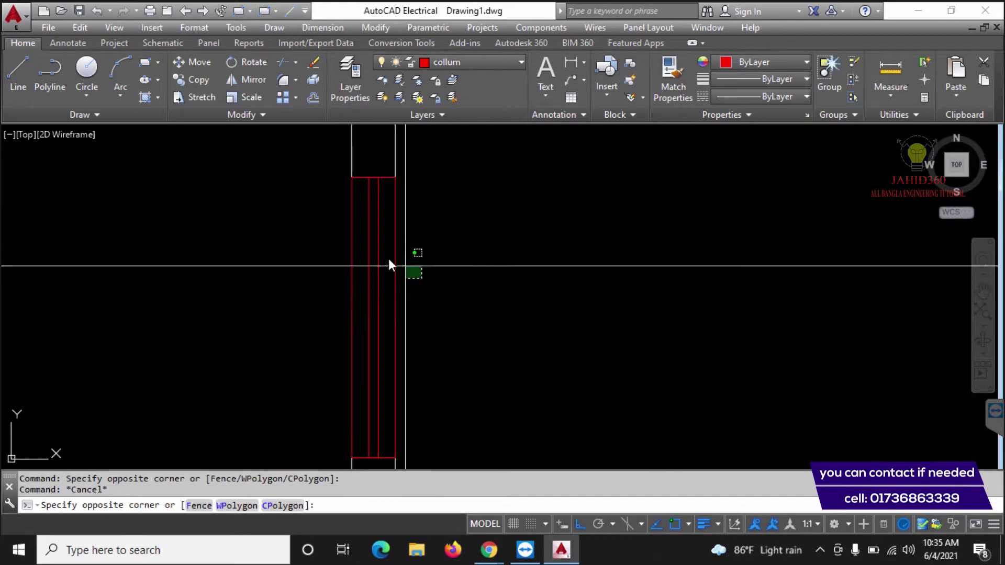
pyautogui.click(375, 261)
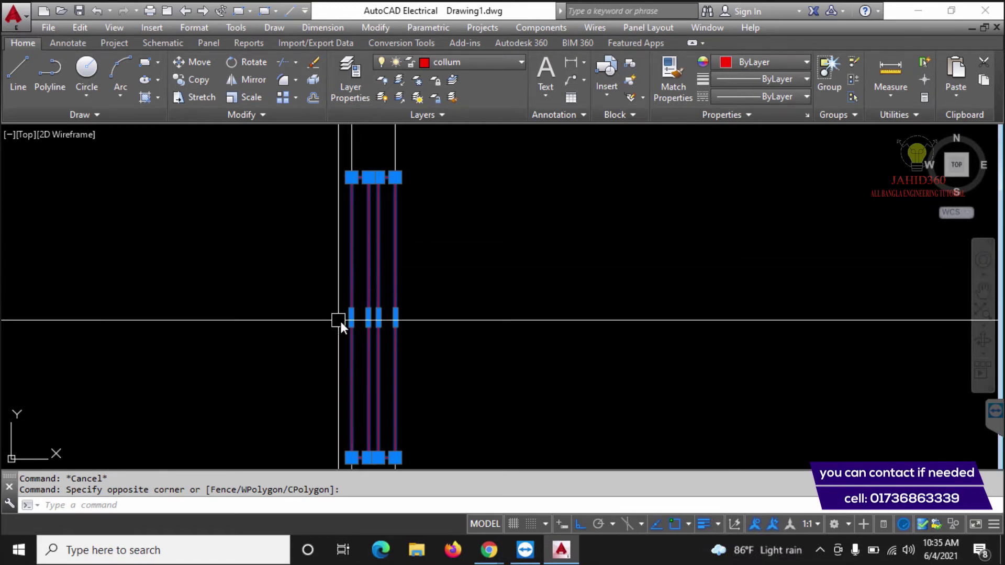
pyautogui.press('Escape')
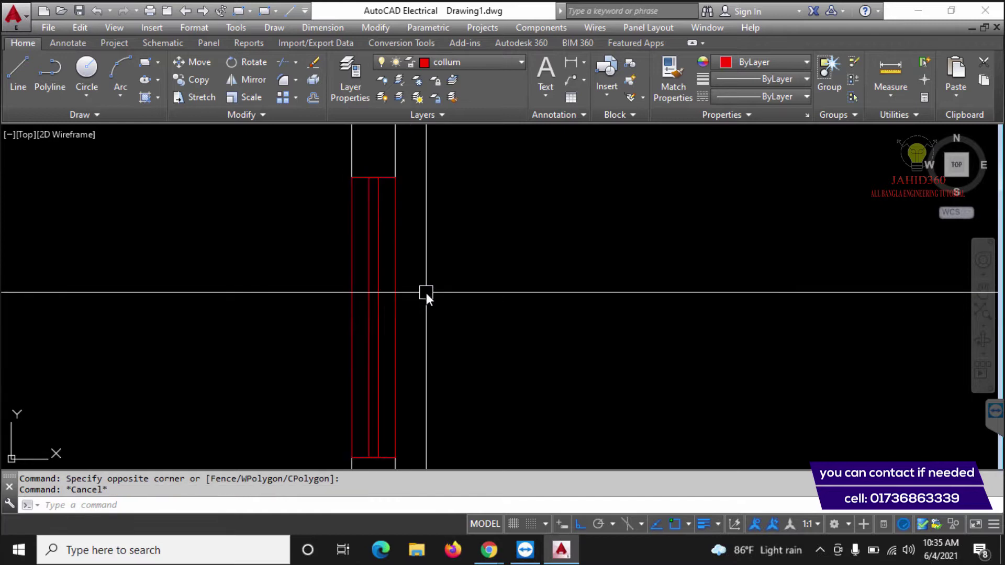
# Copy both window rectangles by their upper inner corner into the lower-left room's outer wall opening, with Ortho off.
pyautogui.scroll(-5, 423, 285)
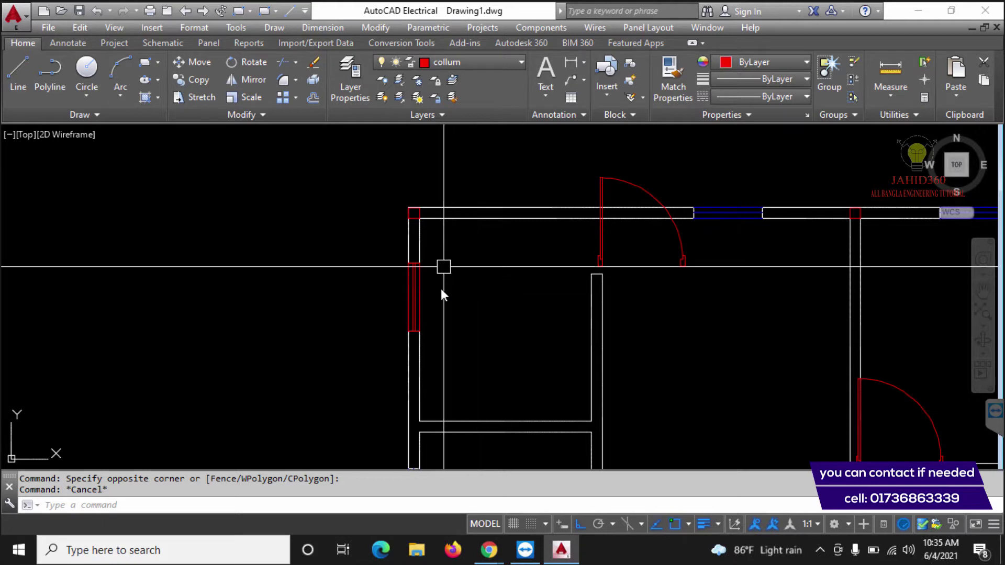
pyautogui.scroll(2, 431, 300)
pyautogui.scroll(-7, 414, 302)
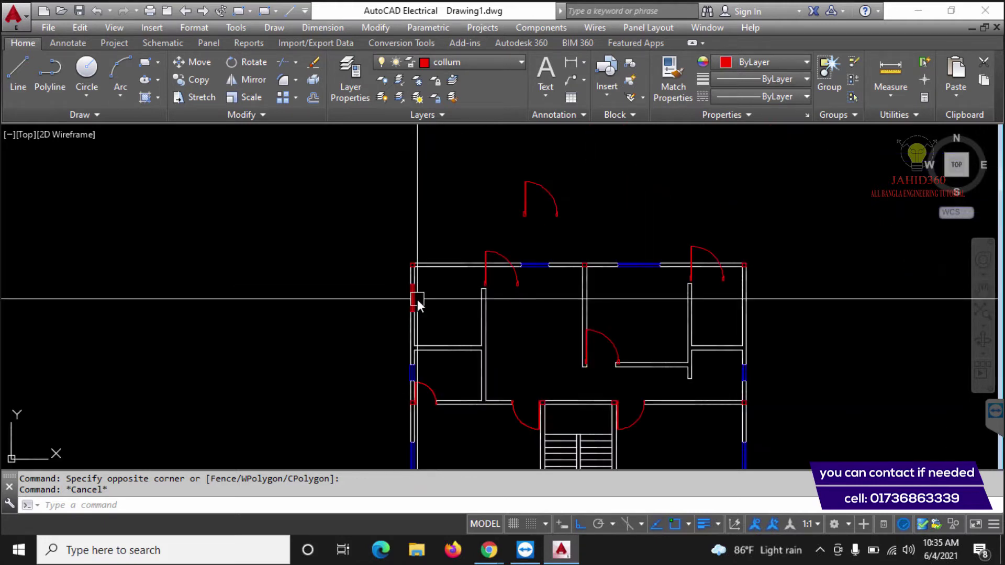
pyautogui.scroll(5, 416, 300)
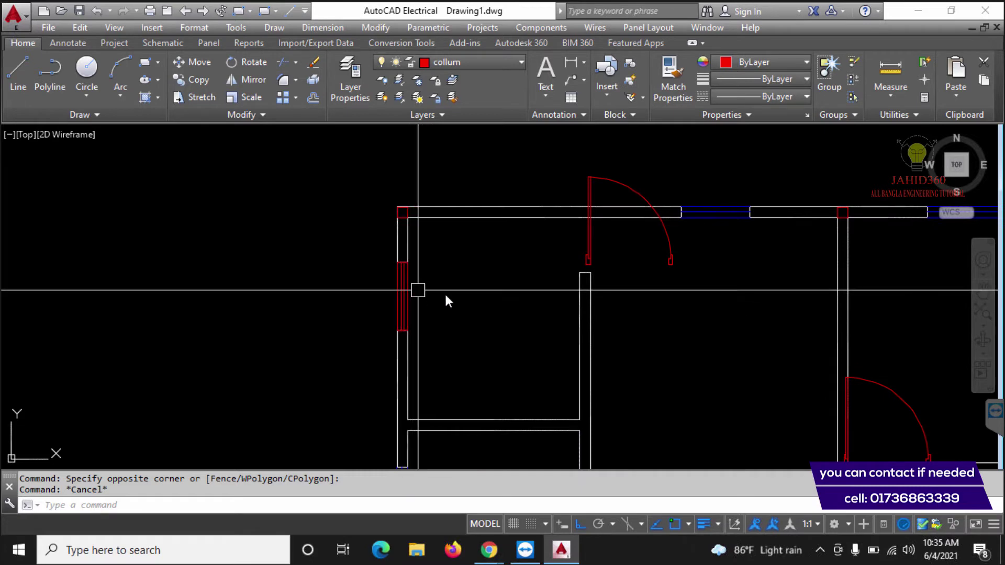
pyautogui.click(460, 294)
pyautogui.click(353, 291)
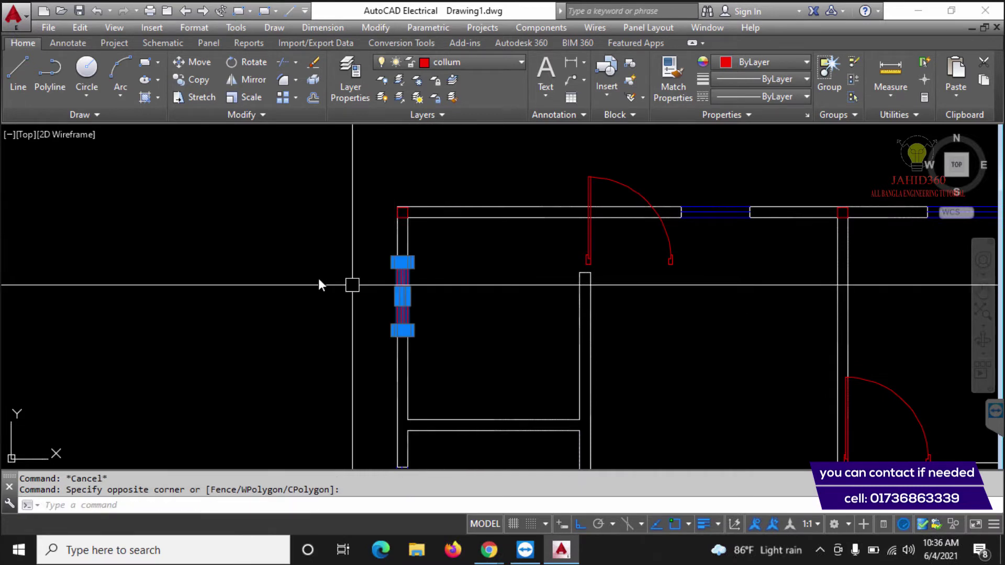
pyautogui.click(184, 82)
pyautogui.scroll(6, 438, 279)
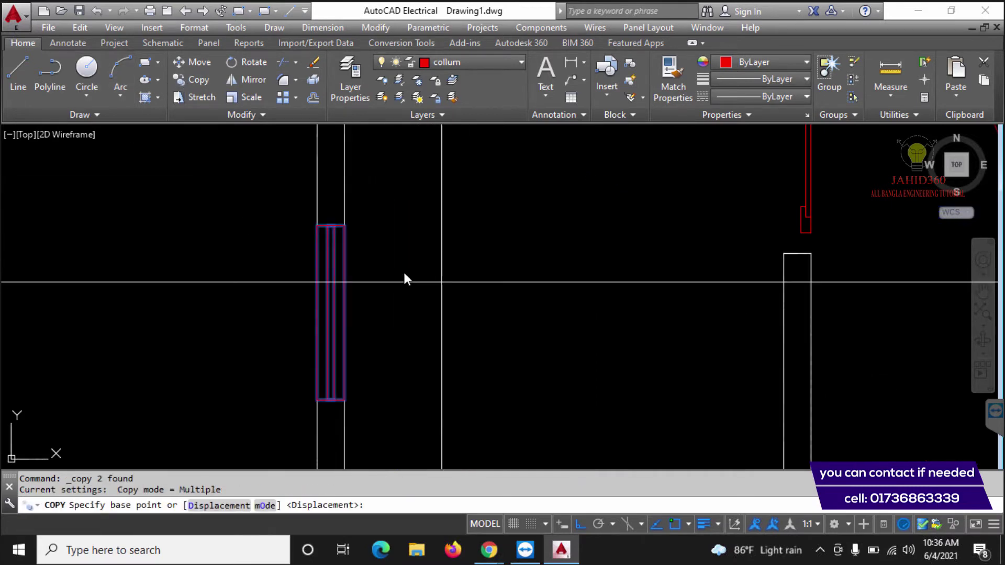
pyautogui.click(309, 197)
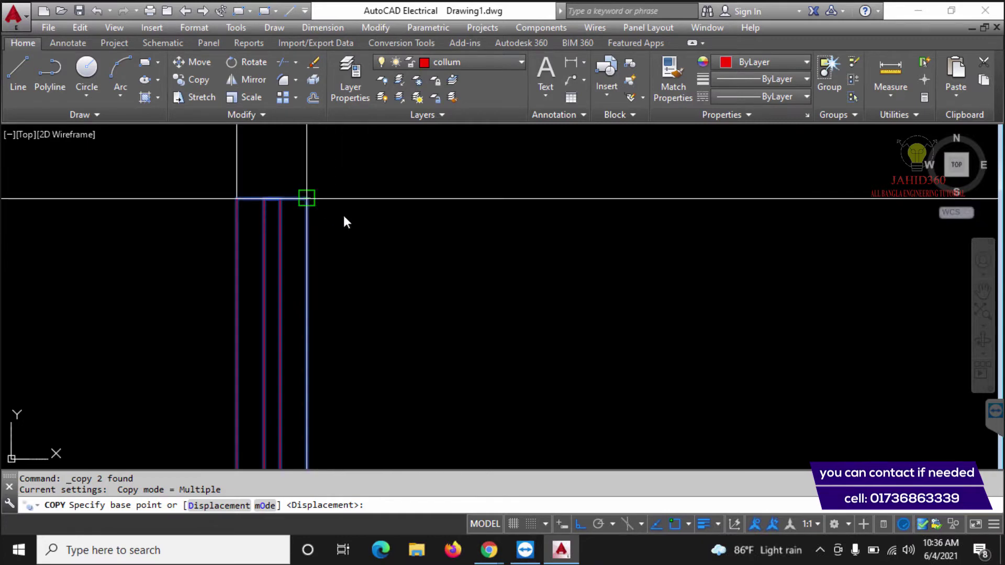
pyautogui.scroll(-3, 414, 241)
pyautogui.press('F8')
pyautogui.scroll(-3, 504, 338)
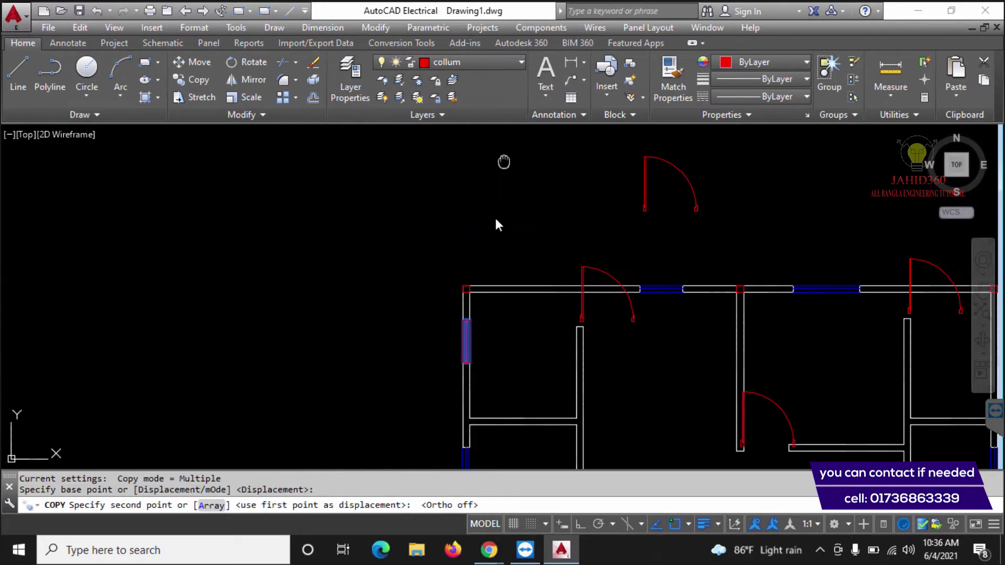
pyautogui.scroll(5, 495, 314)
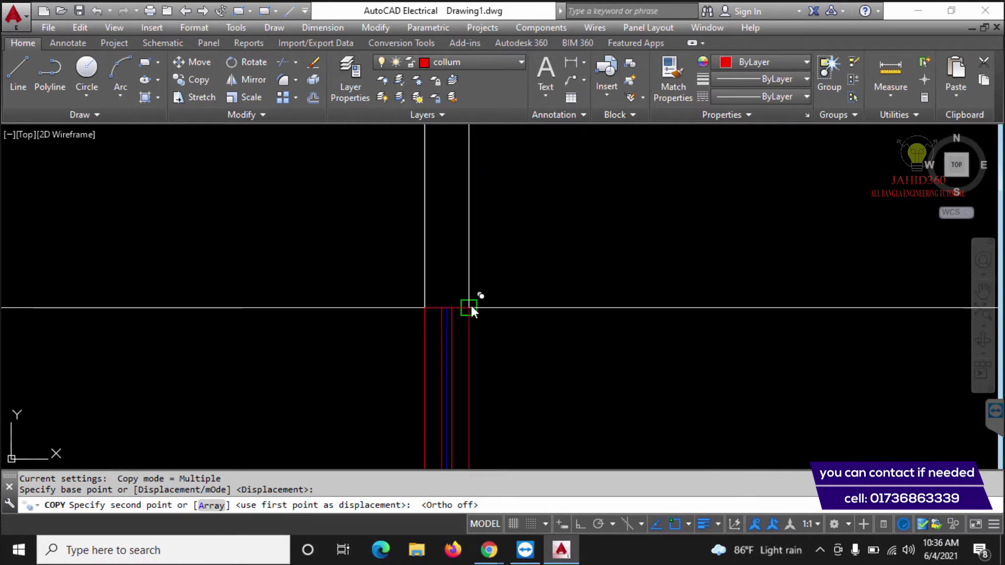
pyautogui.click(472, 306)
# Place further window copies at the upper ends of the lower and middle window openings in the right outer wall.
pyautogui.scroll(-4, 365, 262)
pyautogui.scroll(-4, 416, 273)
pyautogui.scroll(6, 472, 266)
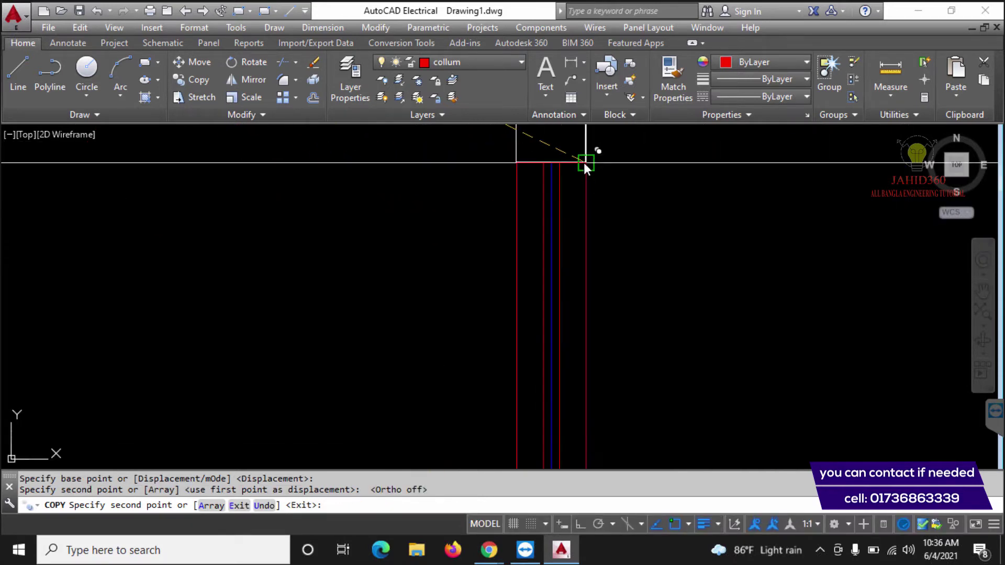
pyautogui.click(583, 162)
pyautogui.scroll(-5, 529, 300)
pyautogui.scroll(8, 531, 251)
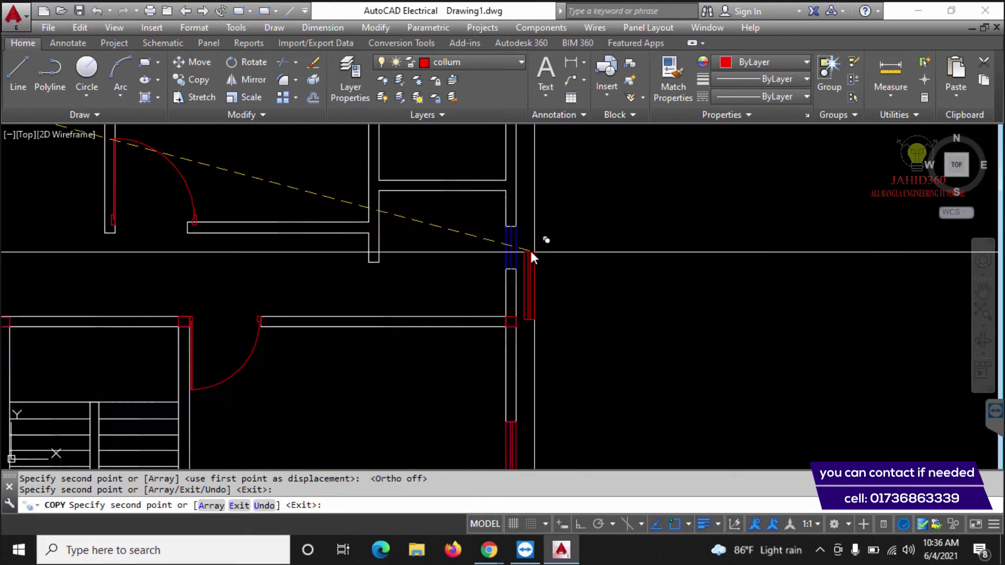
pyautogui.click(471, 143)
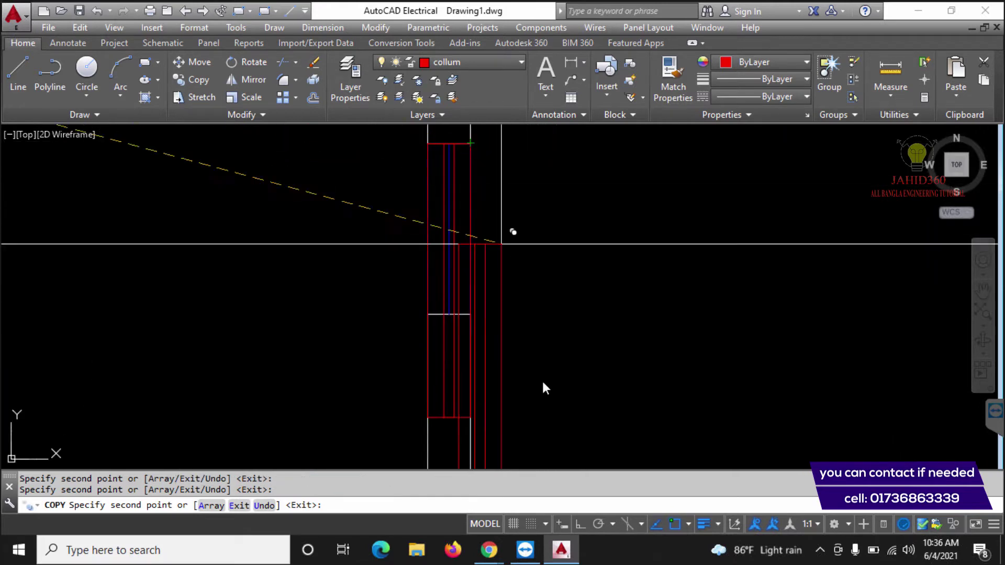
pyautogui.press('Escape')
# Stretch the lower end of the right outer wall's middle window up to the opening's lower wall end.
pyautogui.moveTo(558, 449); pyautogui.dragTo(560, 370, button='middle')
pyautogui.click(567, 376)
pyautogui.click(327, 307)
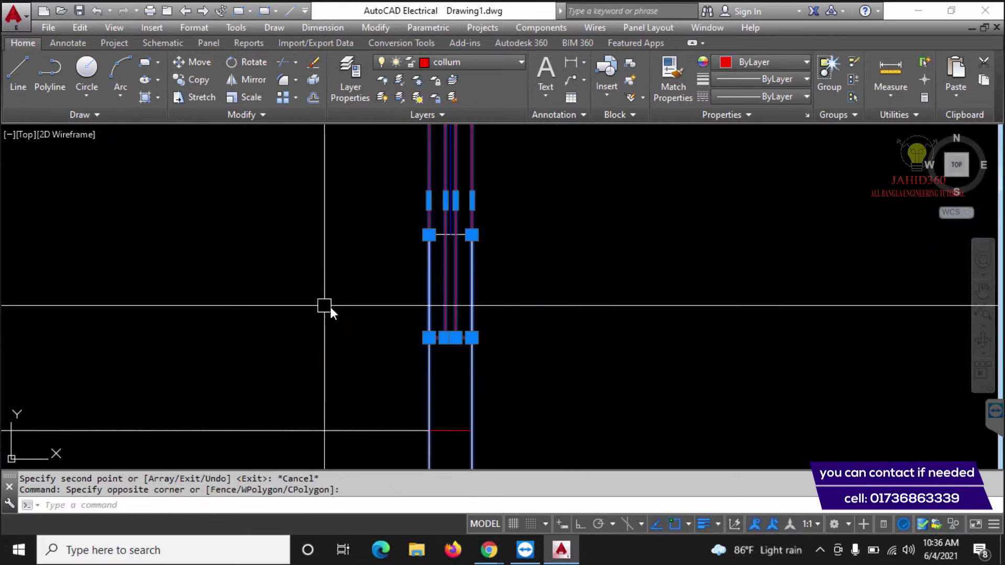
pyautogui.write('s')
pyautogui.press('Return')
pyautogui.click(476, 338)
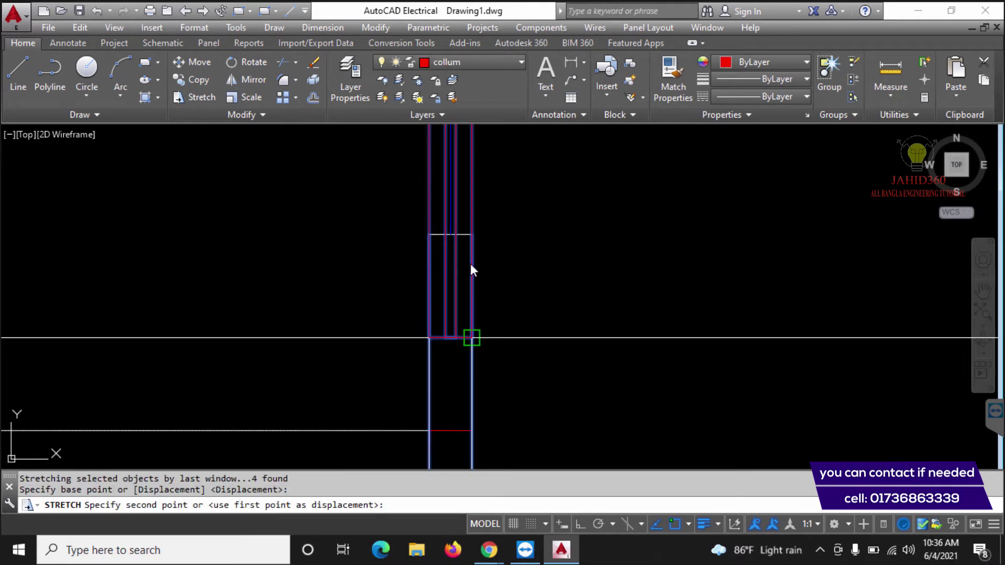
pyautogui.click(473, 238)
# Stretch the lower end of the right outer wall's lower window down to the opening's lower wall end.
pyautogui.scroll(-6, 499, 274)
pyautogui.moveTo(507, 370); pyautogui.dragTo(466, 190, button='middle')
pyautogui.scroll(4, 491, 315)
pyautogui.click(486, 308)
pyautogui.click(270, 273)
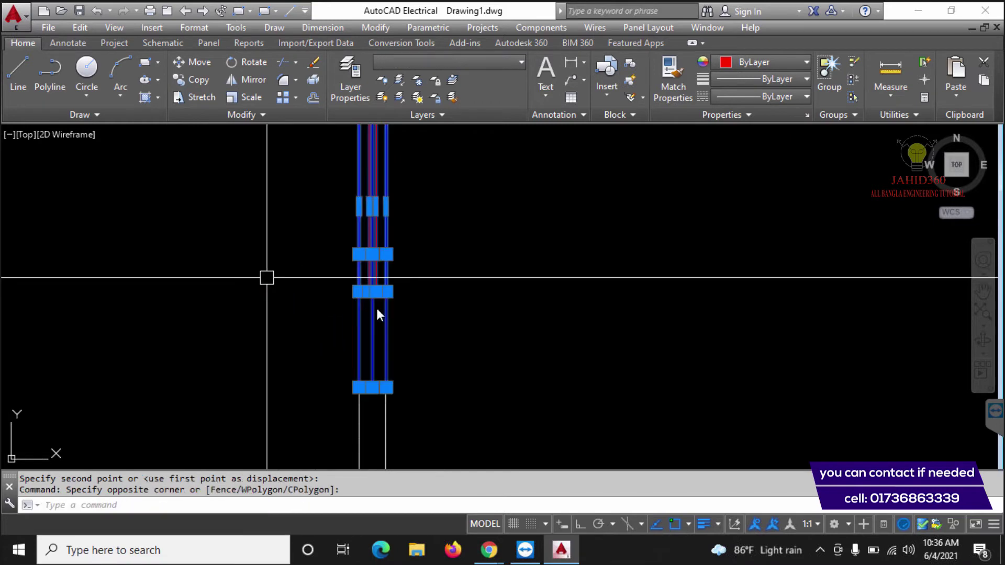
pyautogui.scroll(2, 388, 307)
pyautogui.press('Return')
pyautogui.click(391, 282)
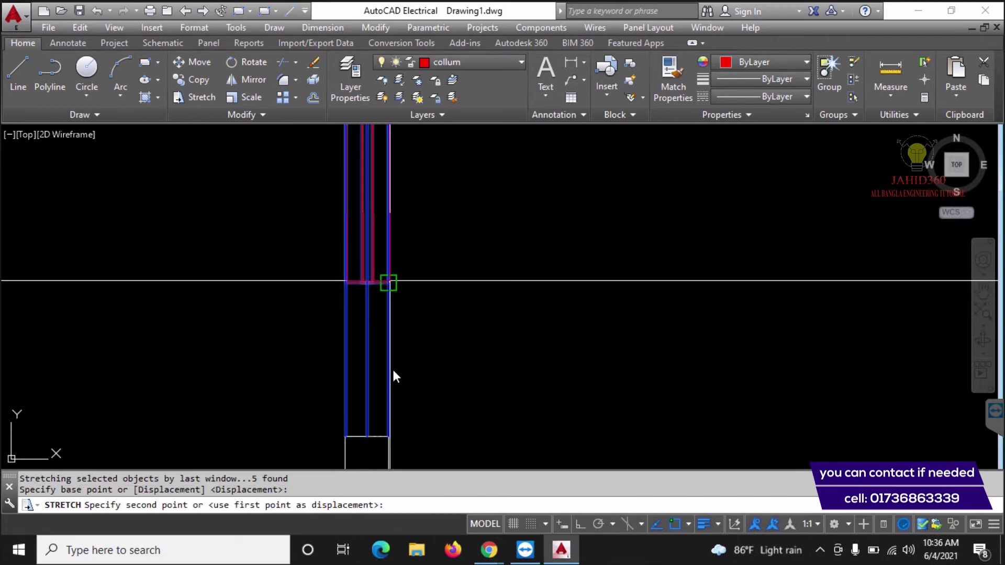
pyautogui.click(386, 439)
# Stretch the lower end of the lower-left room's window down to the wall end below it.
pyautogui.scroll(-5, 450, 359)
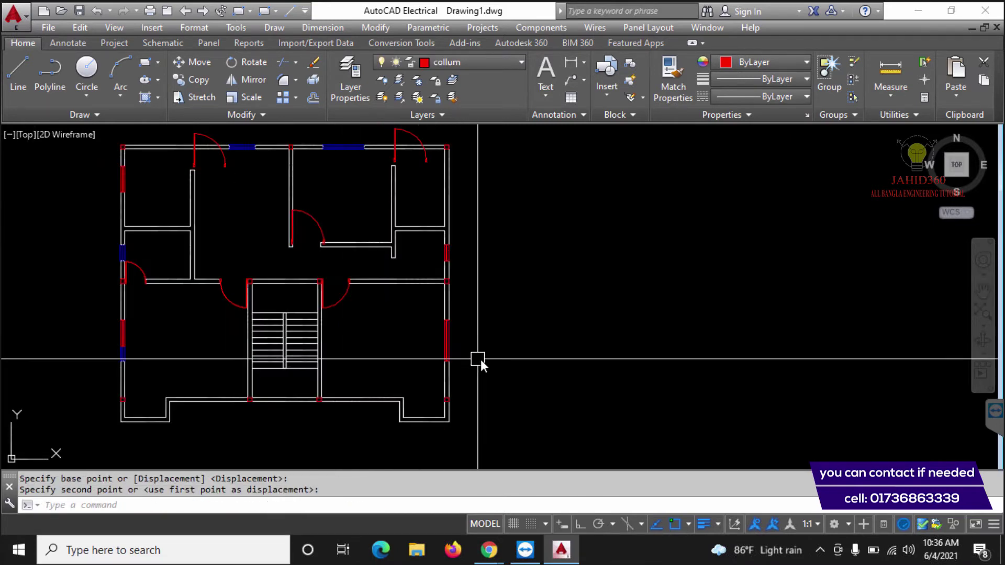
pyautogui.scroll(5, 134, 367)
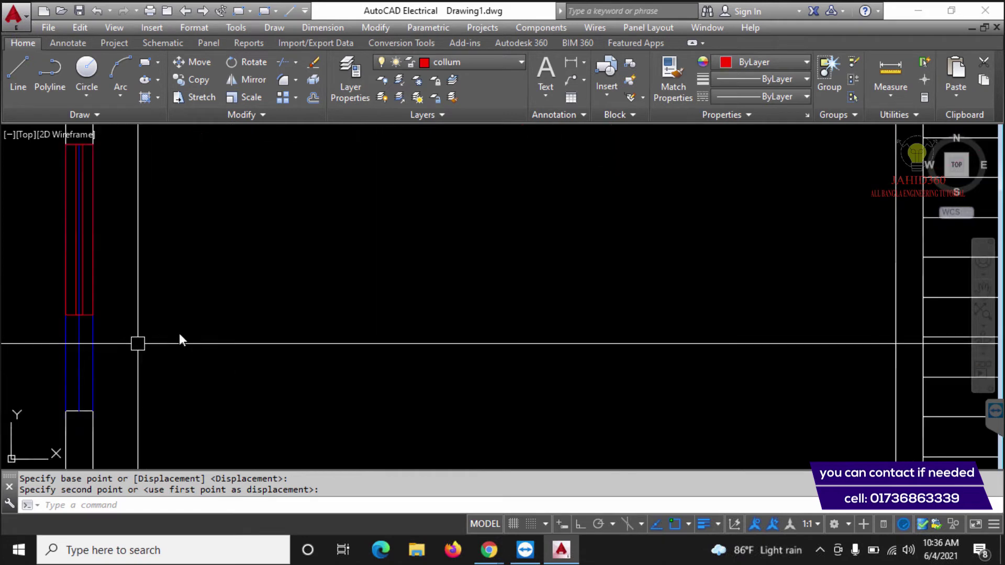
pyautogui.click(251, 319)
pyautogui.click(111, 285)
pyautogui.scroll(4, 251, 326)
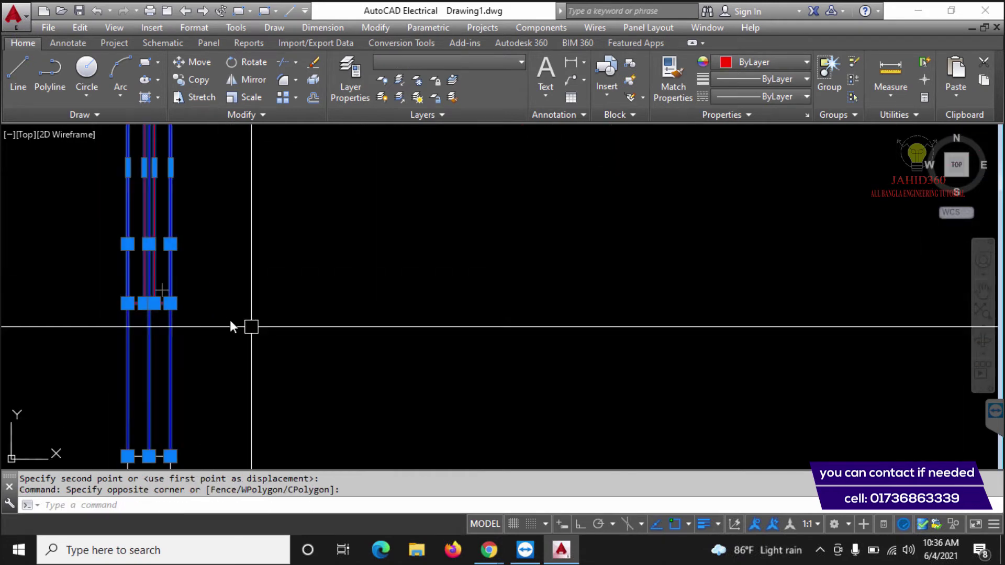
pyautogui.press('space')
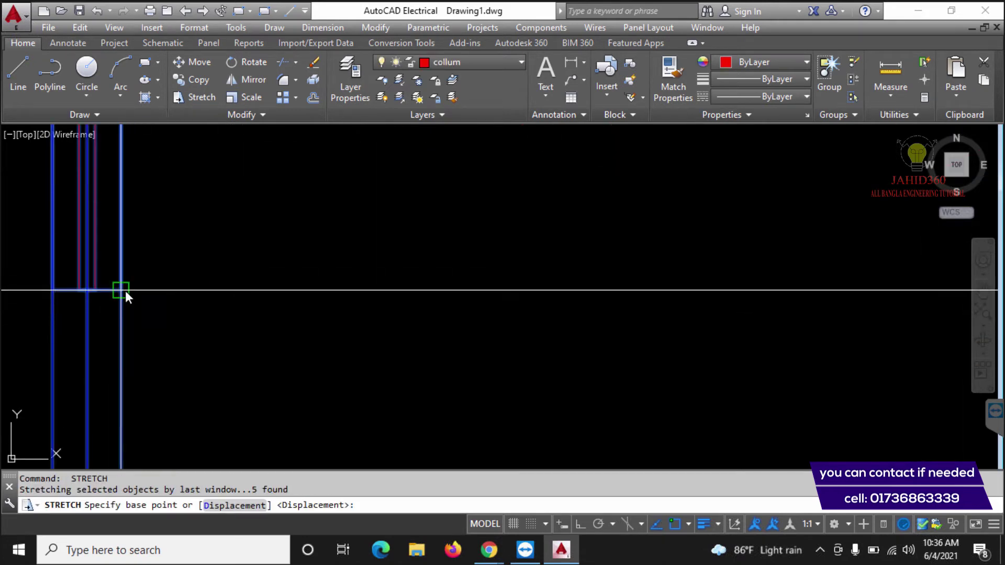
pyautogui.click(124, 291)
pyautogui.moveTo(158, 370); pyautogui.dragTo(180, 197, button='middle')
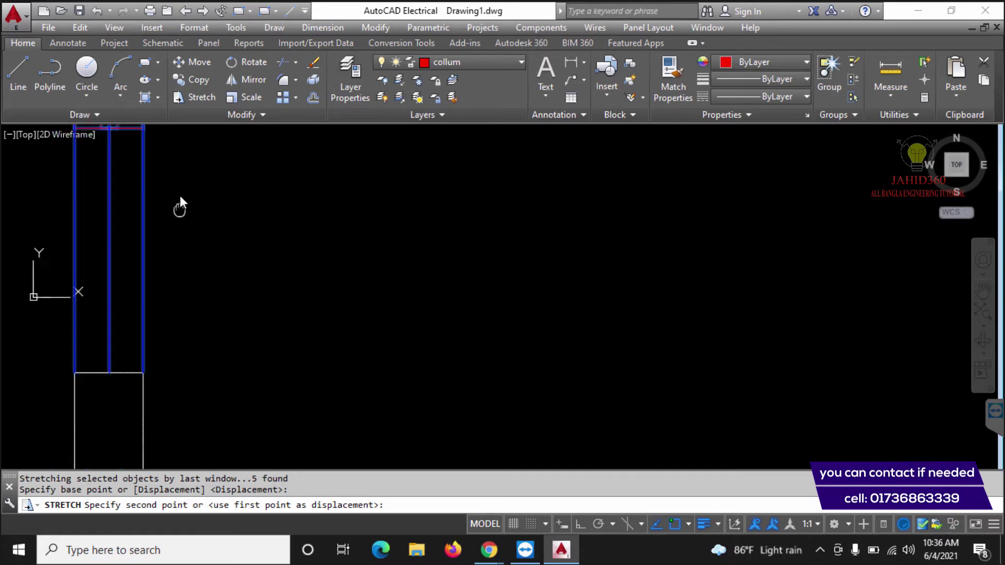
pyautogui.click(142, 359)
pyautogui.scroll(-5, 222, 363)
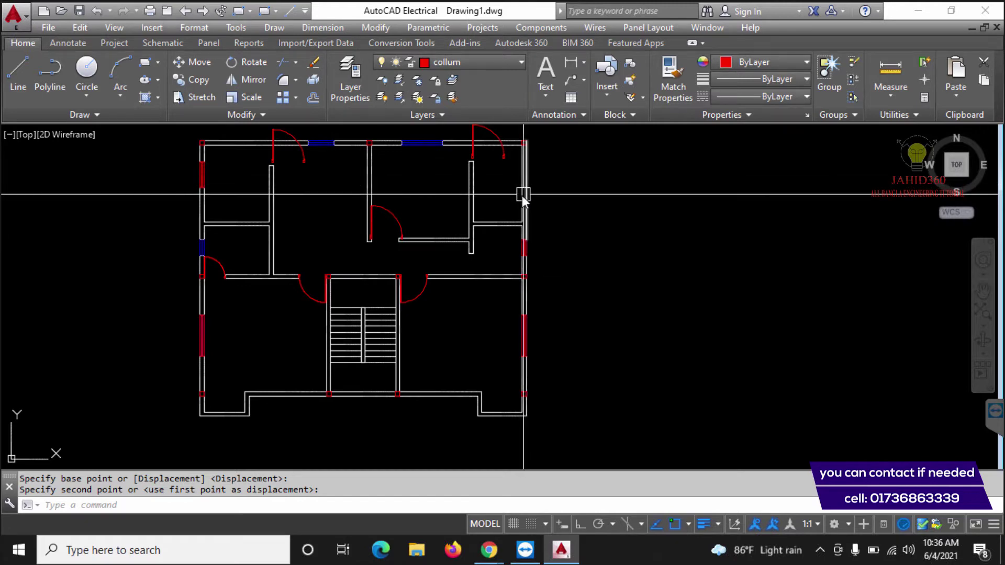
# Erase the loose door block above the floor plan and the door block at the upper-right room.
pyautogui.scroll(-2, 450, 227)
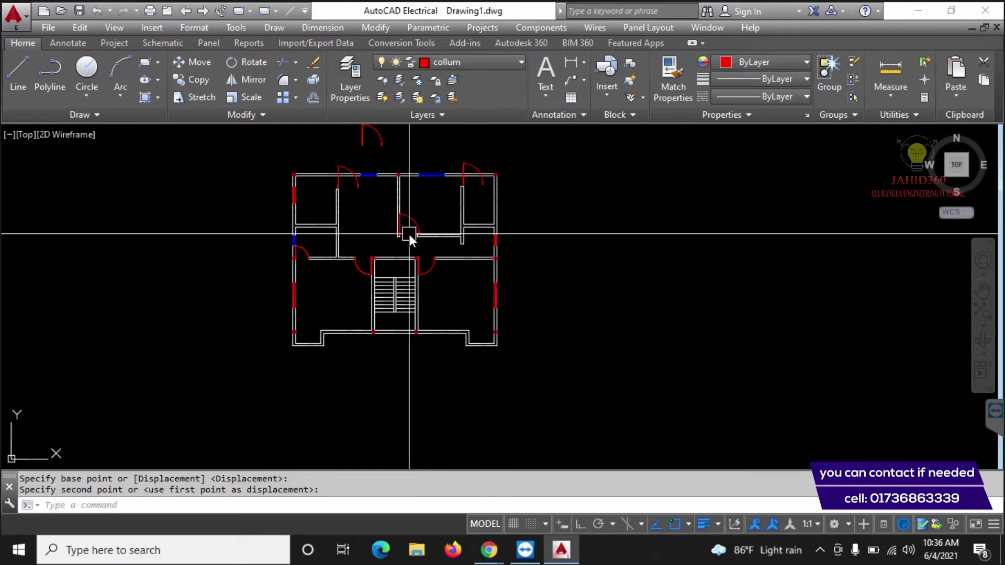
pyautogui.scroll(-2, 434, 220)
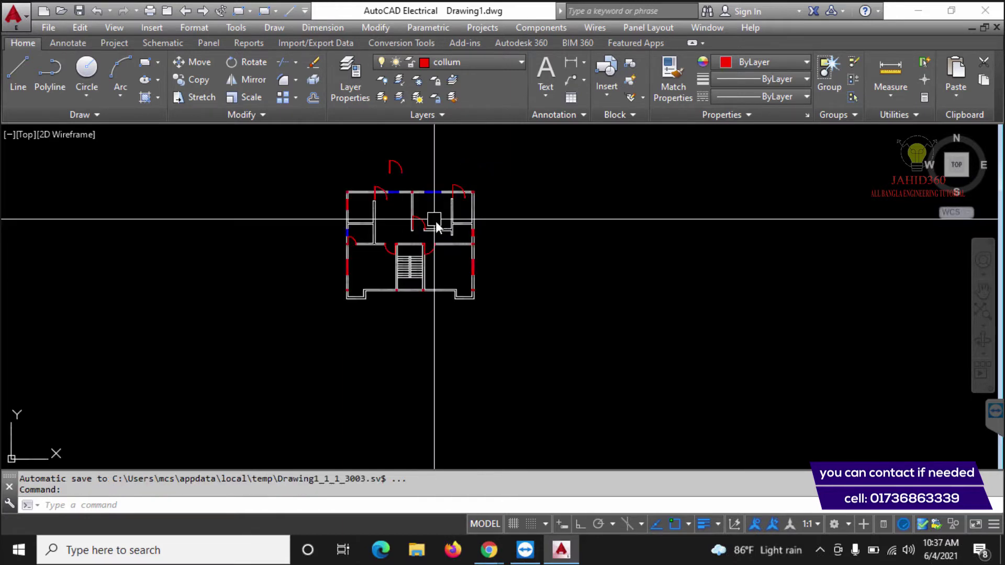
pyautogui.scroll(2, 436, 204)
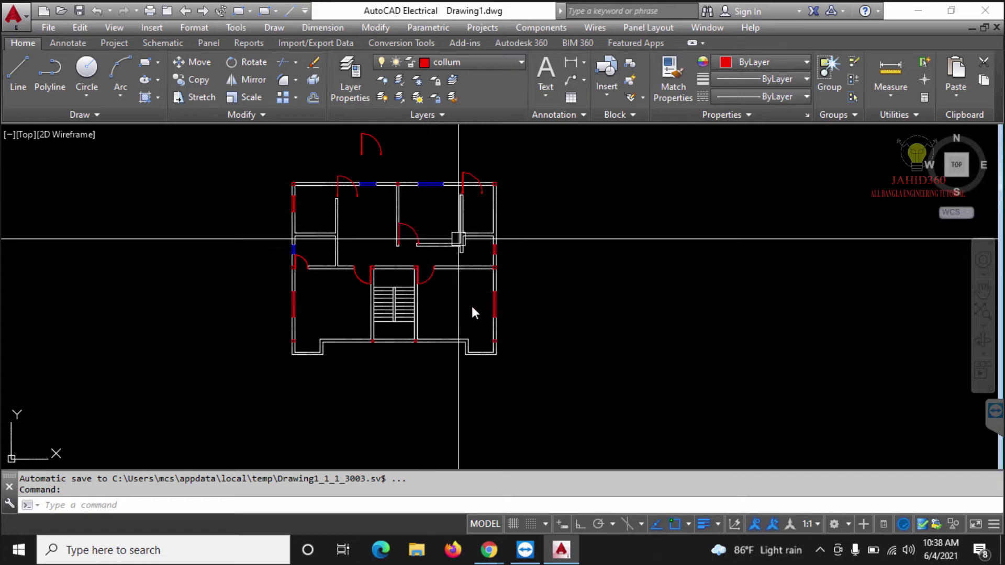
pyautogui.moveTo(393, 173); pyautogui.dragTo(388, 202, button='middle')
pyautogui.click(372, 182)
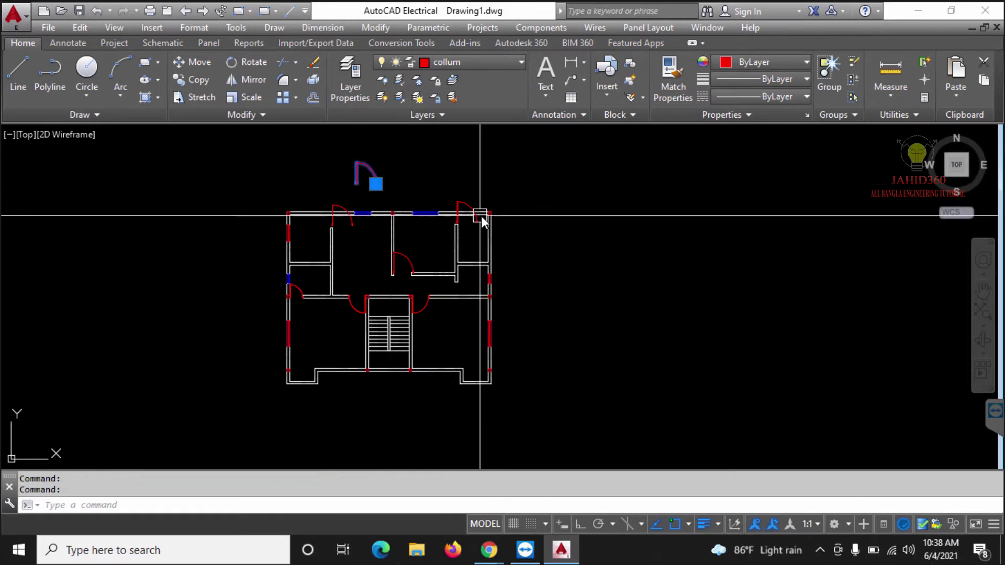
pyautogui.press('Delete')
pyautogui.scroll(3, 471, 204)
pyautogui.click(466, 197)
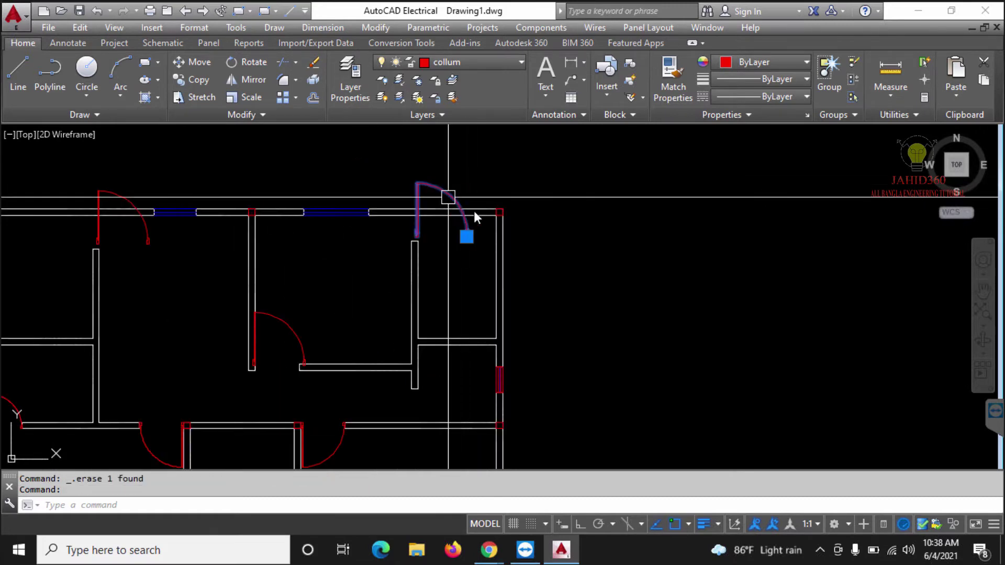
pyautogui.press('Delete')
pyautogui.scroll(-3, 472, 238)
pyautogui.scroll(-2, 470, 243)
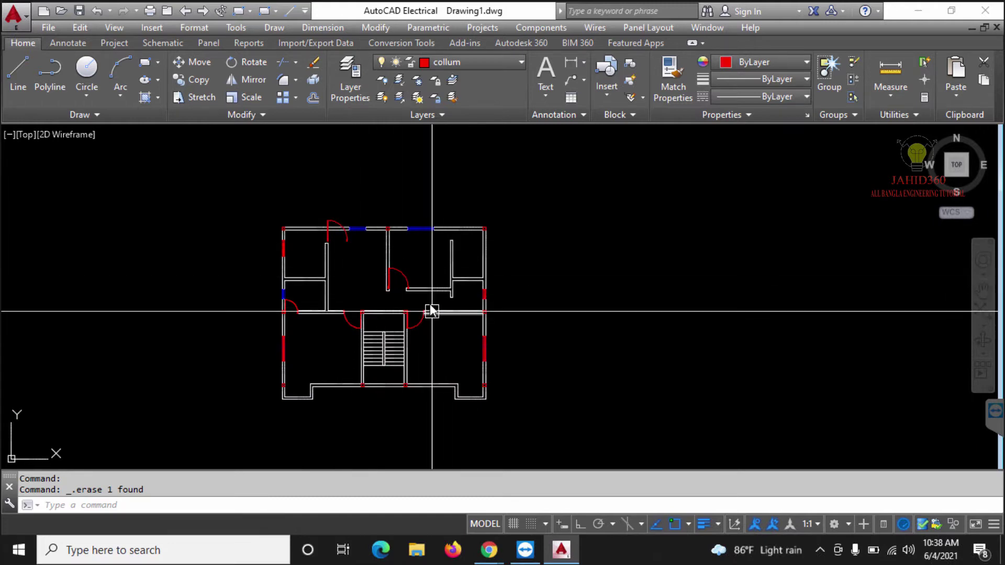
# Start plotting the drawing and choose DWG To PDF.pc3 as the plotter.
pyautogui.click(150, 10)
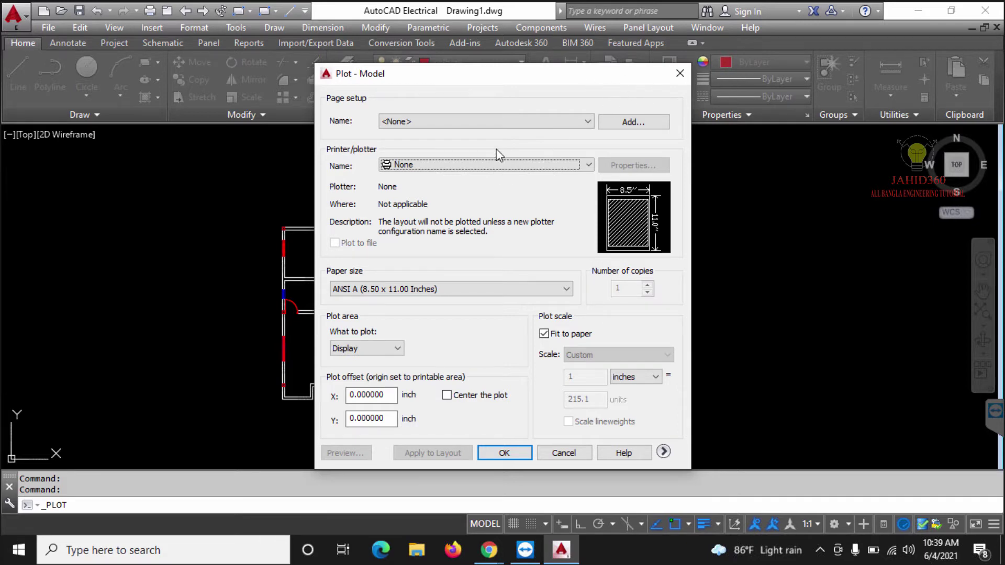
pyautogui.moveTo(469, 70); pyautogui.dragTo(596, 65)
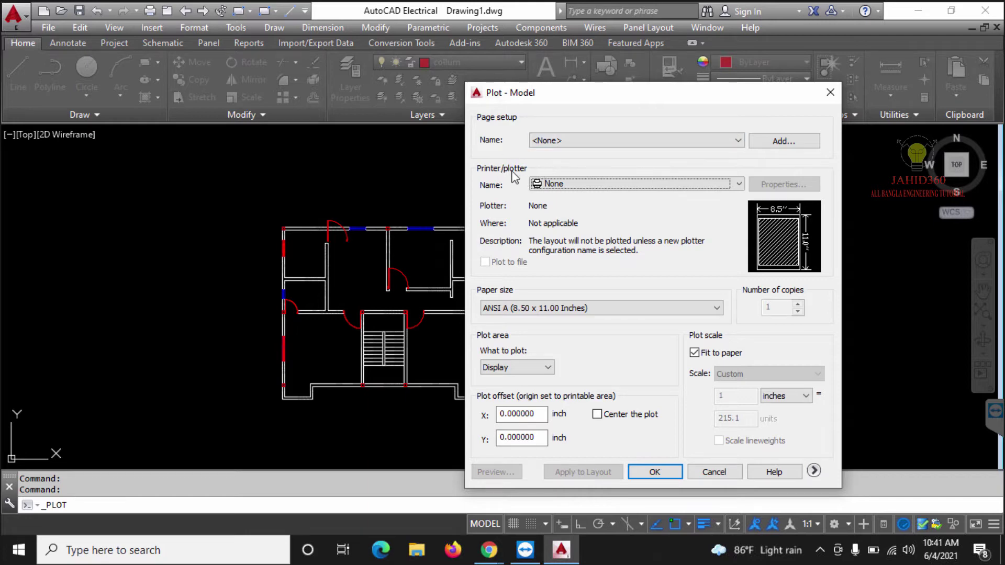
pyautogui.click(568, 187)
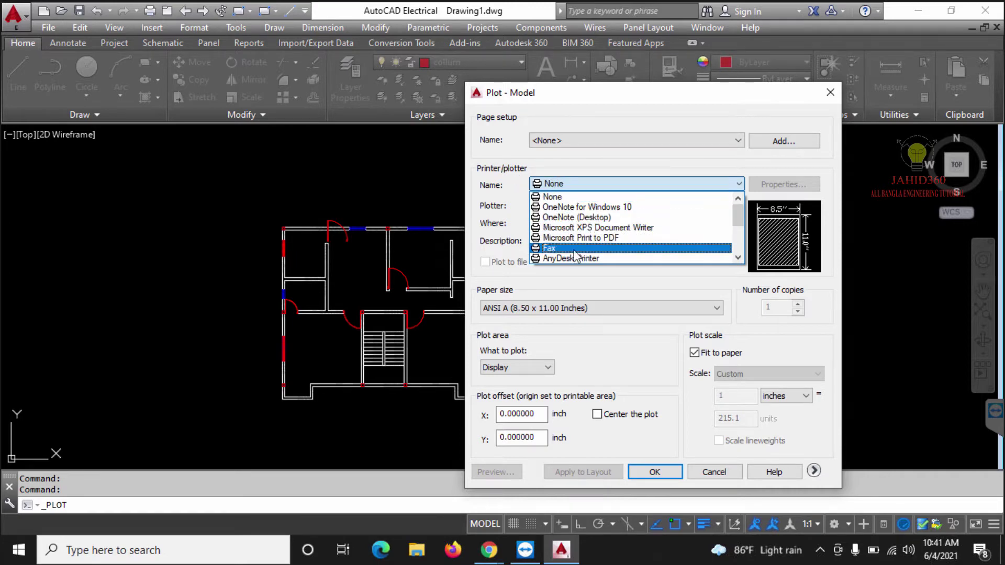
pyautogui.scroll(-2, 604, 242)
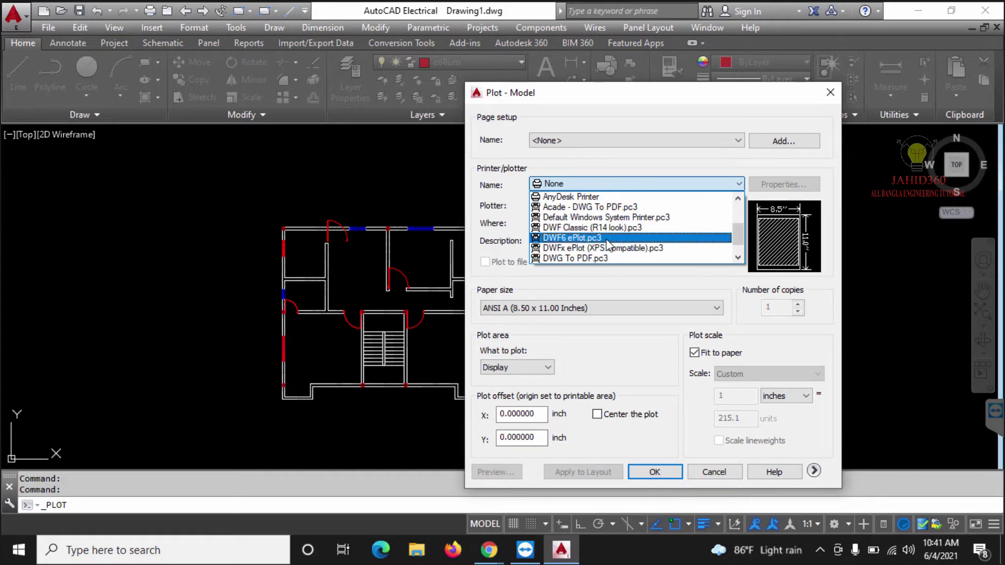
pyautogui.scroll(2, 607, 241)
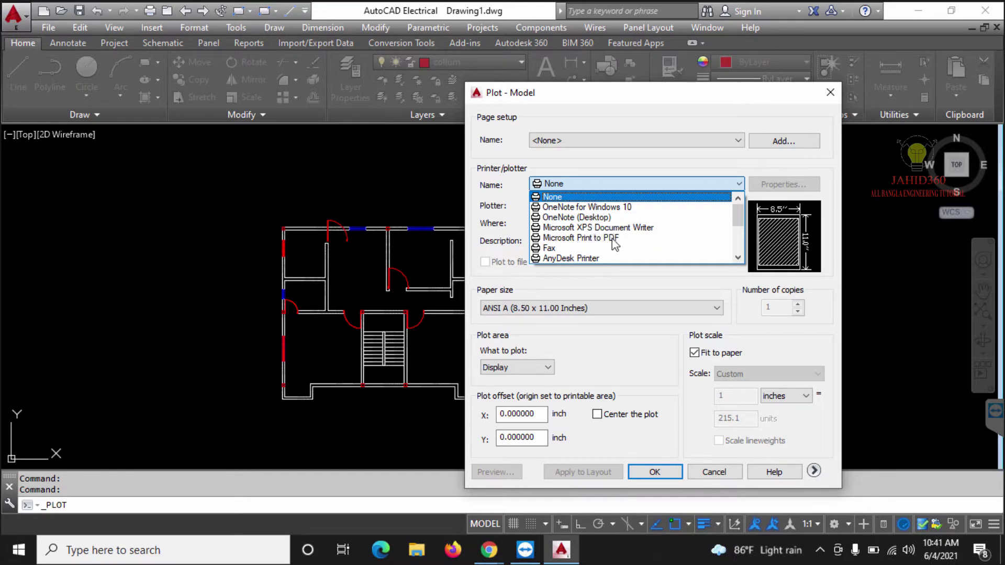
pyautogui.scroll(-3, 602, 243)
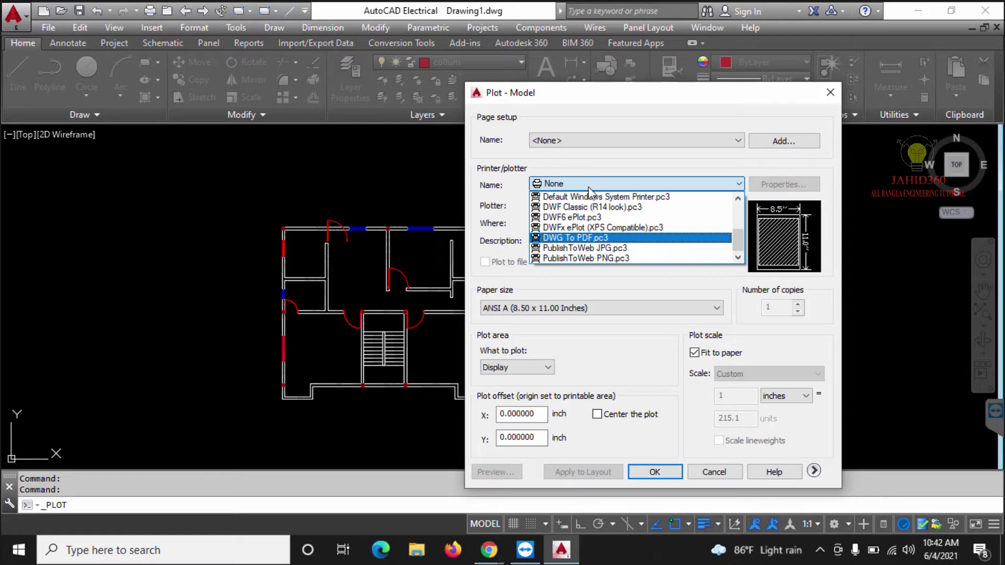
pyautogui.click(594, 237)
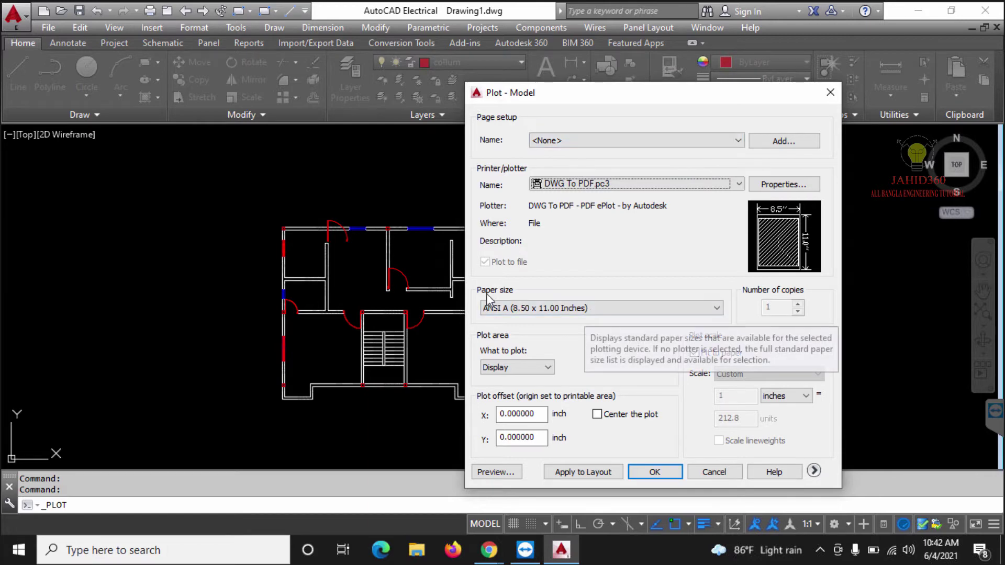
# Set the plot's paper size to landscape ISO A2 (594.00 x 420.00 MM) and check the paper preview.
pyautogui.click(565, 311)
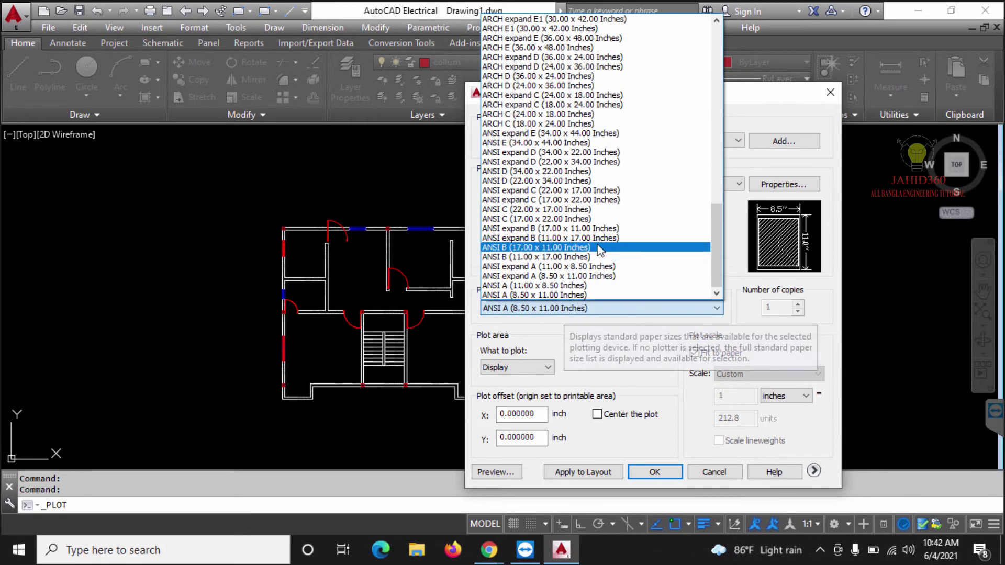
pyautogui.scroll(3, 602, 230)
pyautogui.scroll(2, 607, 235)
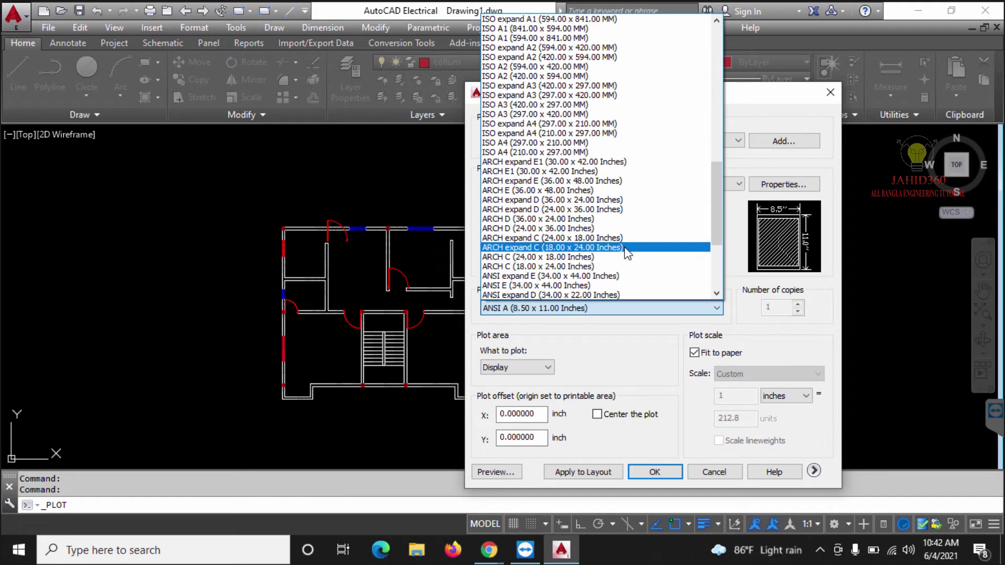
pyautogui.scroll(3, 599, 262)
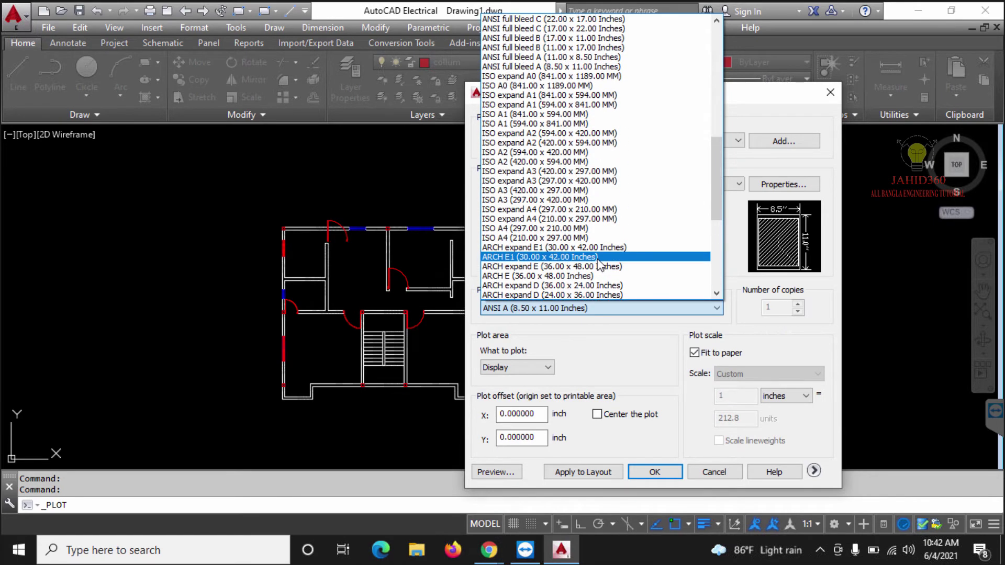
pyautogui.scroll(3, 600, 261)
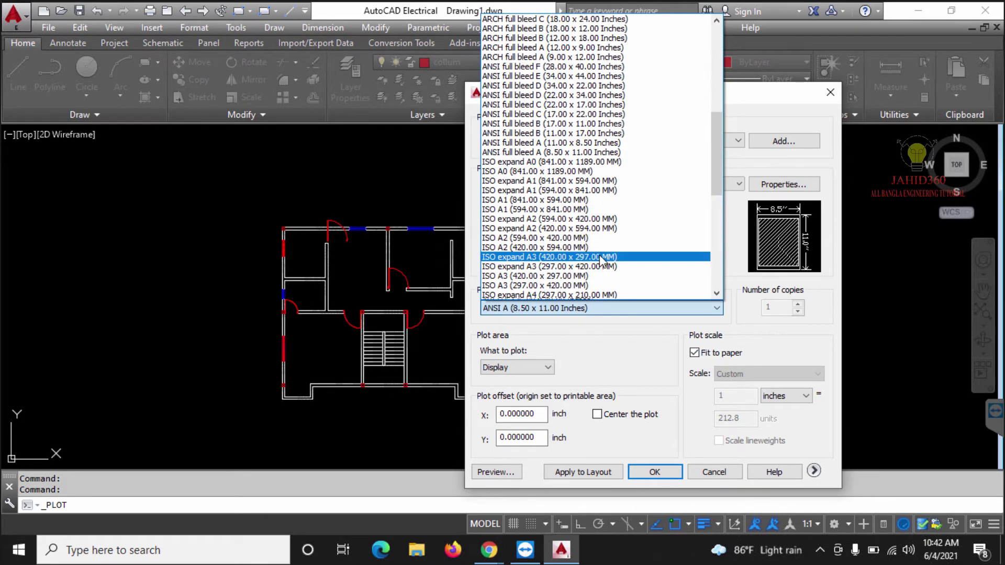
pyautogui.scroll(-1, 600, 260)
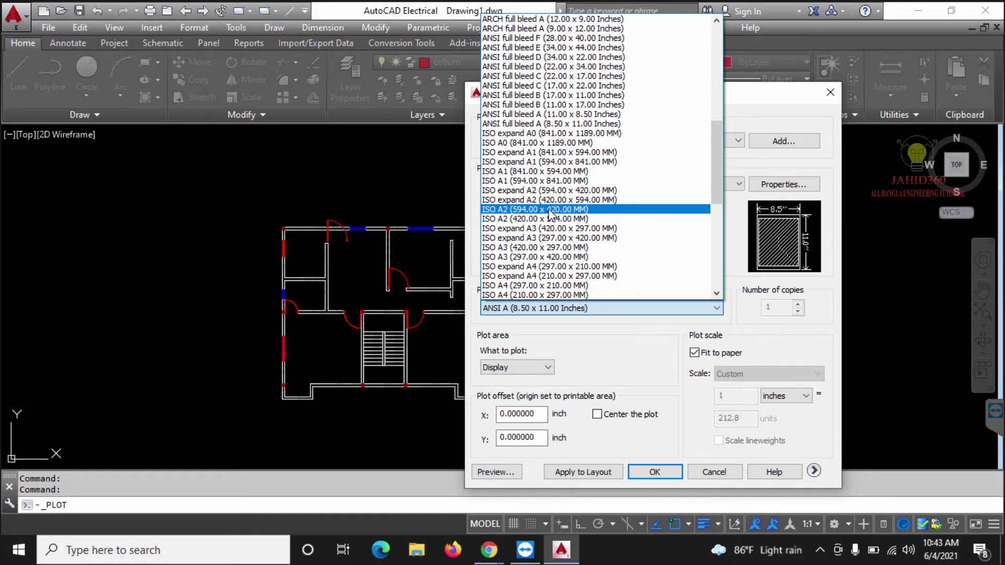
pyautogui.click(549, 213)
pyautogui.moveTo(778, 228)
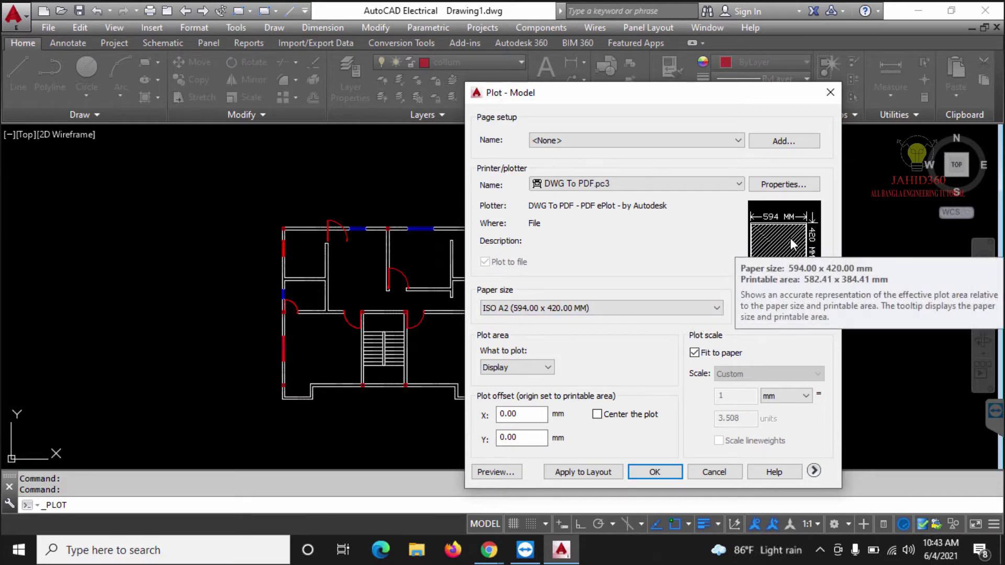
# Switch the paper size to portrait ISO A2 (420.00 x 594.00 MM) and check the paper preview.
pyautogui.click(625, 307)
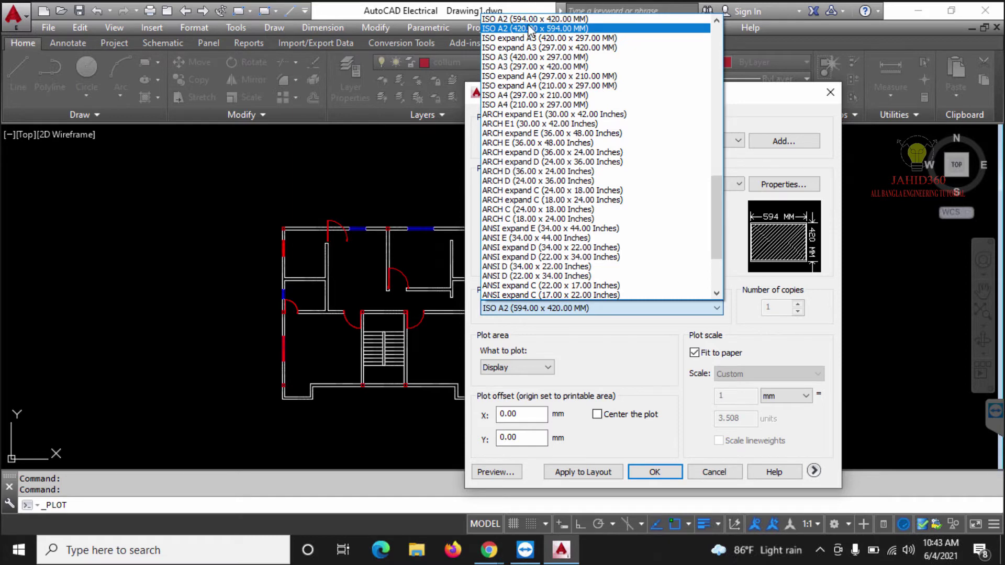
pyautogui.click(559, 28)
pyautogui.moveTo(786, 227)
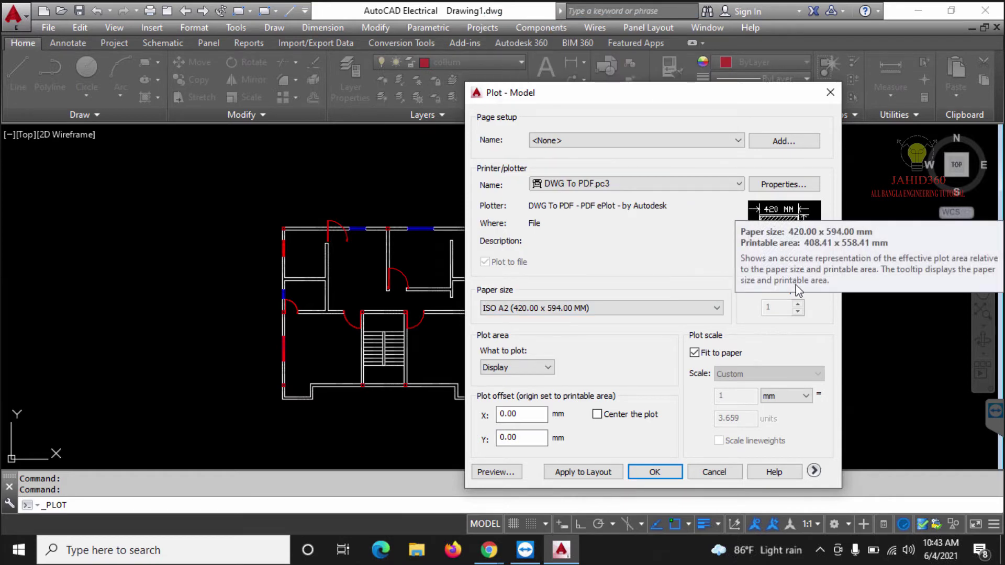
# Set the plot's paper size to ISO A3 (420.00 x 297.00 MM).
pyautogui.click(586, 309)
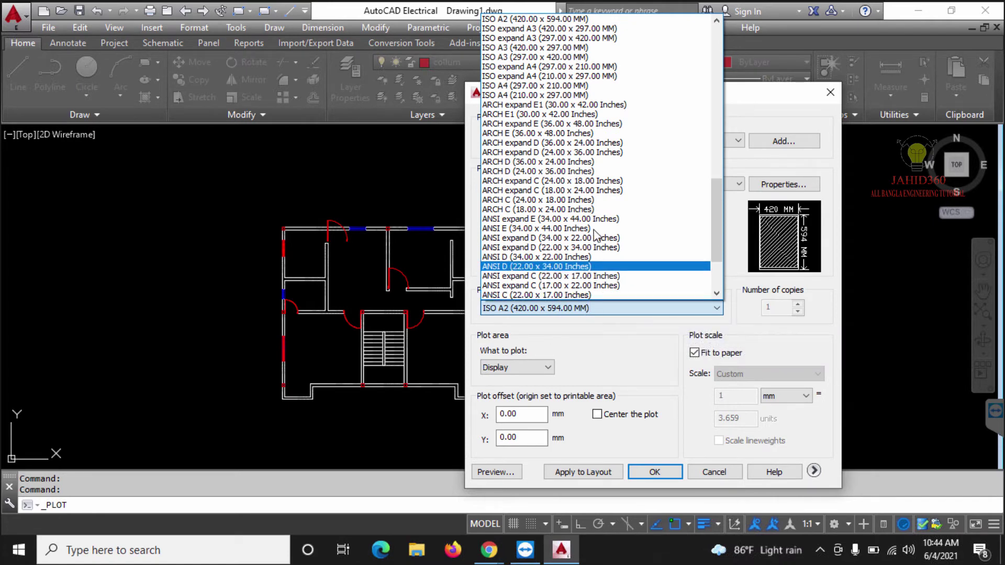
pyautogui.scroll(1, 590, 181)
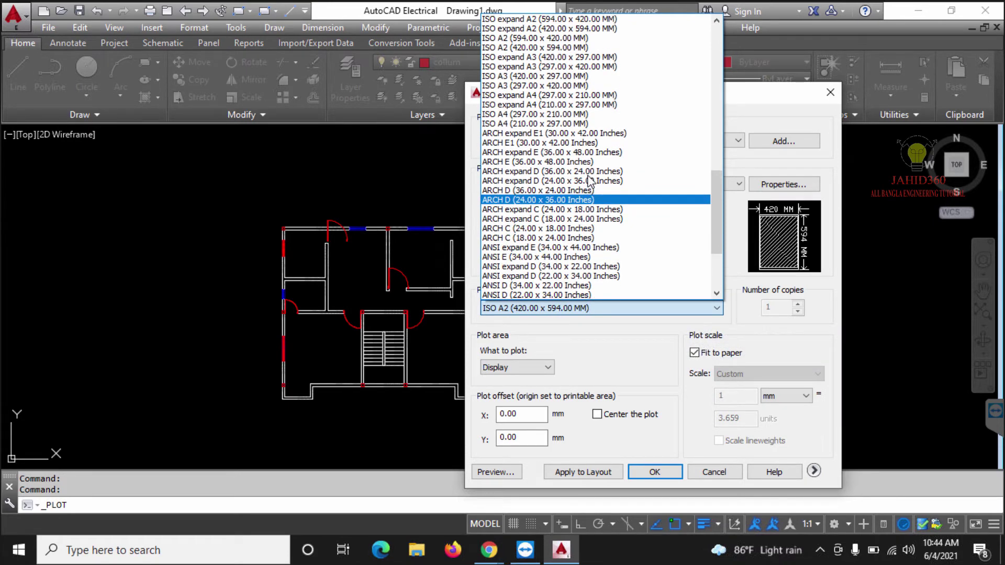
pyautogui.scroll(1, 600, 163)
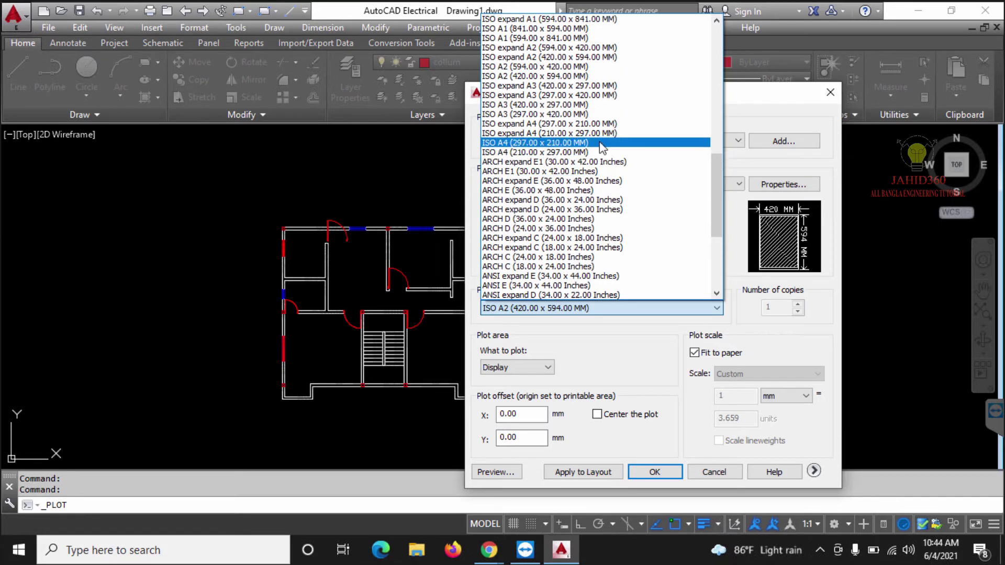
pyautogui.scroll(1, 600, 144)
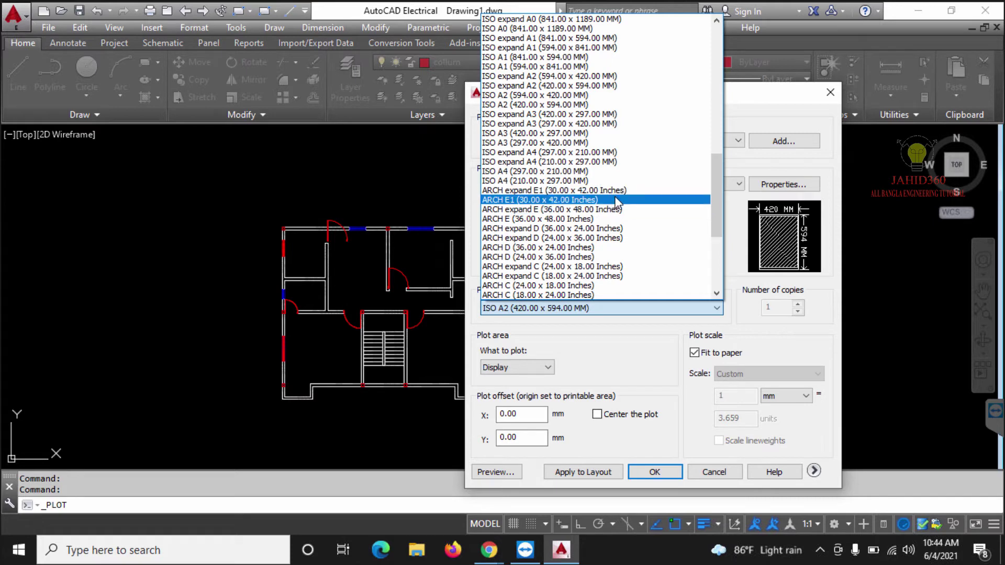
pyautogui.scroll(2, 621, 186)
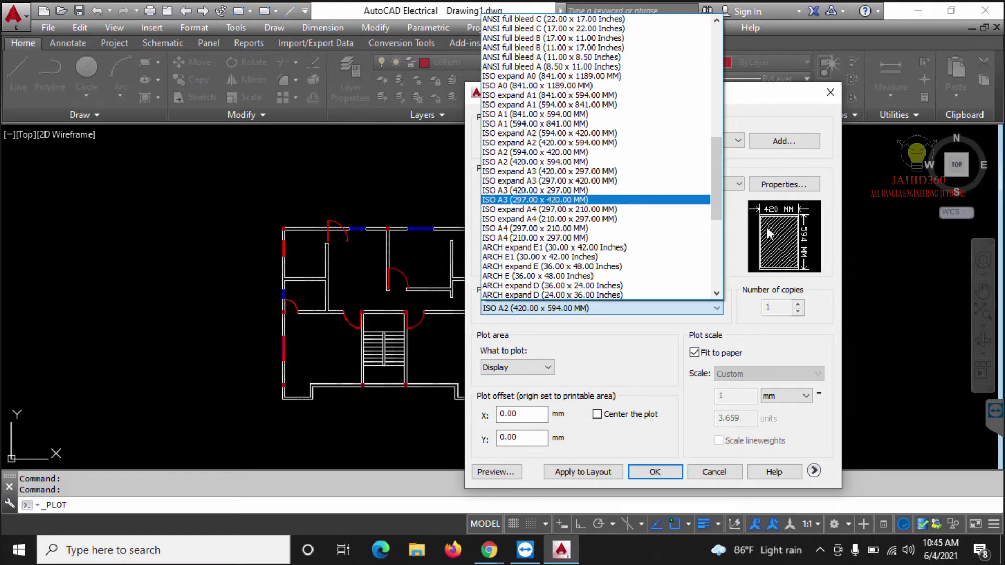
pyautogui.click(554, 191)
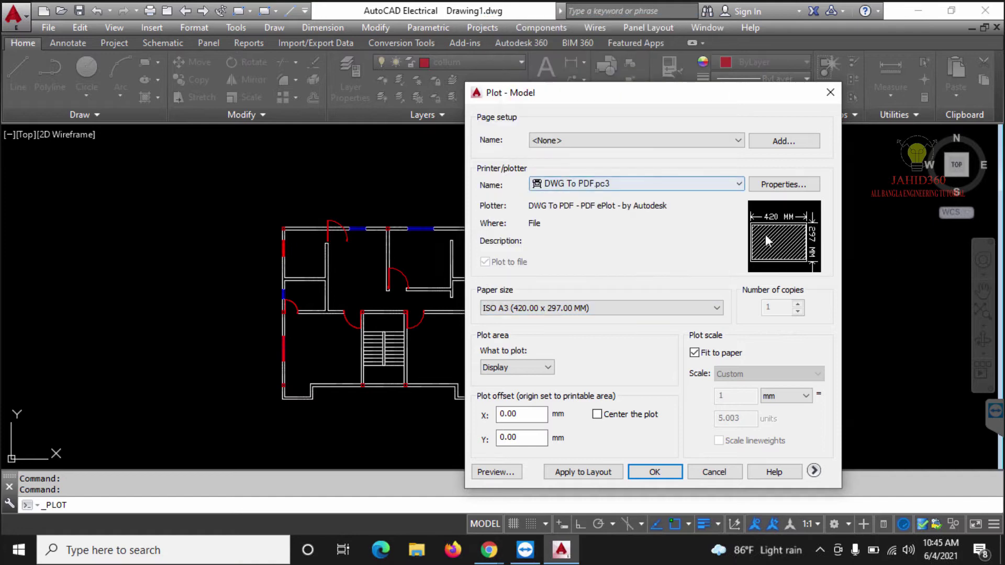
# Set the plot scale units to inches and check the paper dimensions in the preview.
pyautogui.click(798, 400)
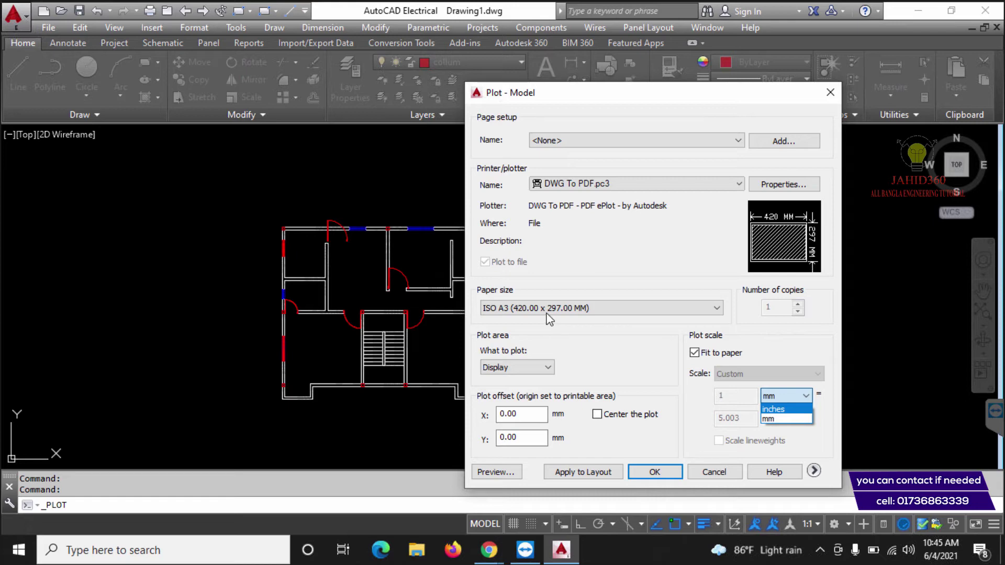
pyautogui.click(790, 414)
pyautogui.moveTo(785, 222)
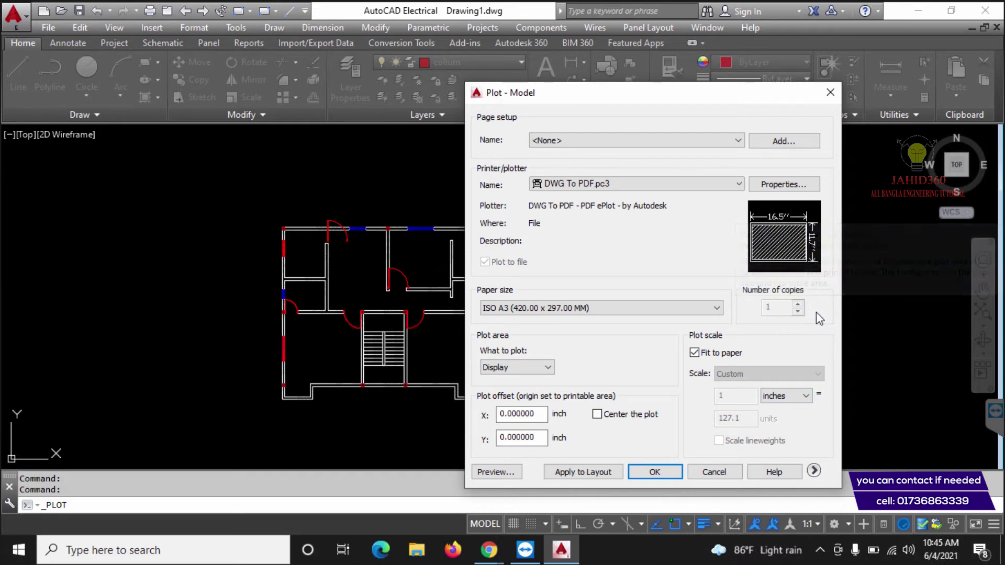
pyautogui.moveTo(818, 261)
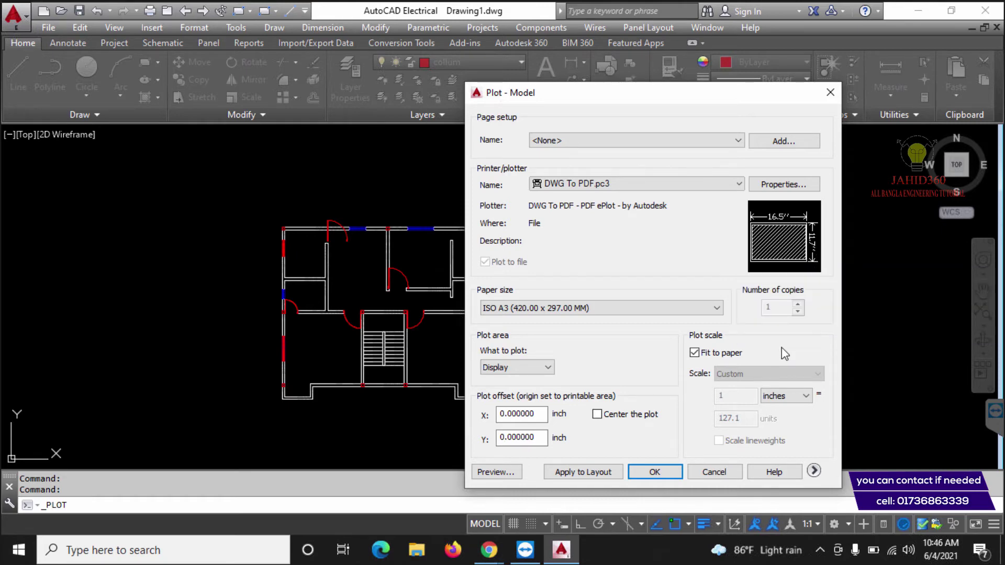
# Expand the additional plot options and try the portrait orientation before setting it back to landscape.
pyautogui.click(814, 471)
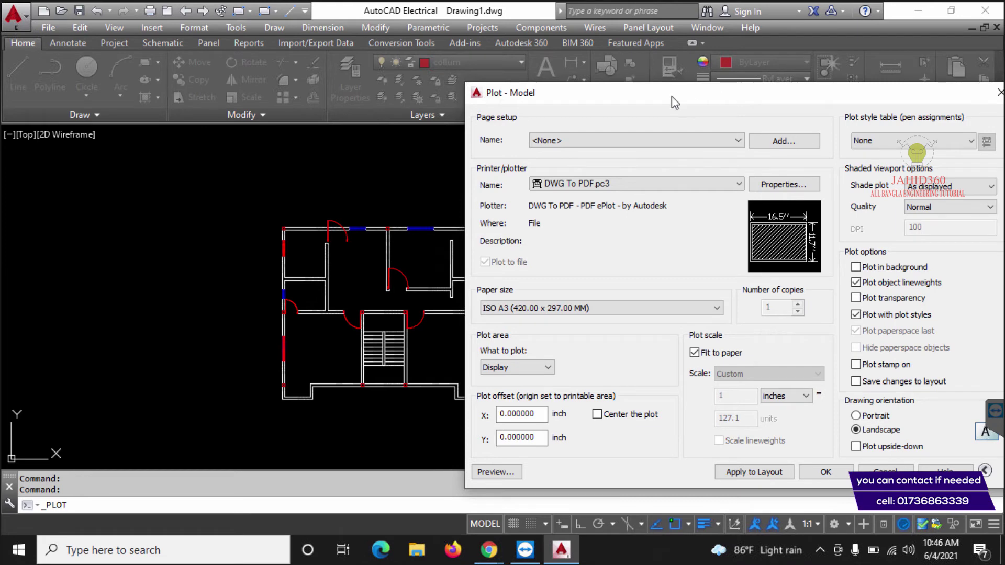
pyautogui.moveTo(727, 93); pyautogui.dragTo(578, 94)
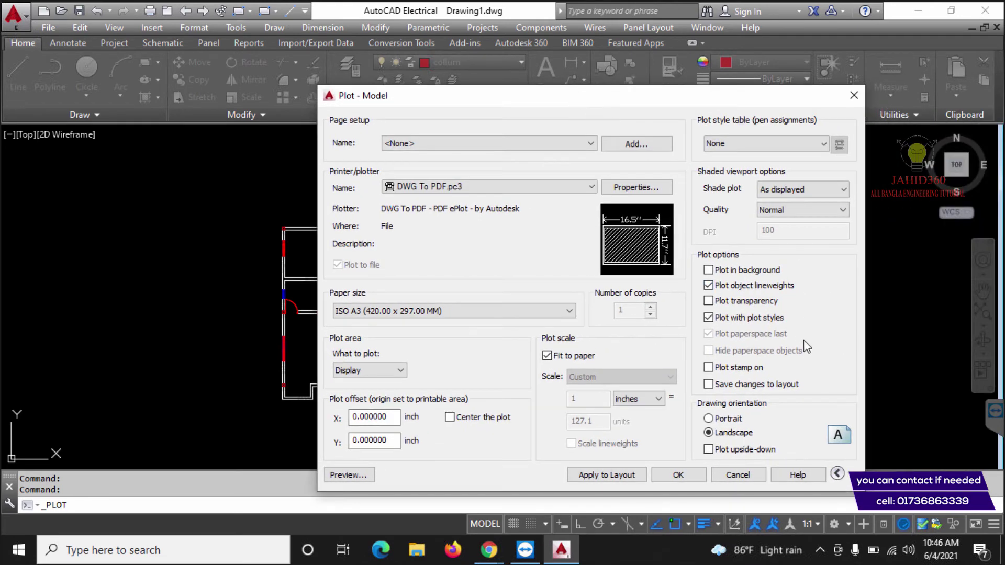
pyautogui.click(728, 419)
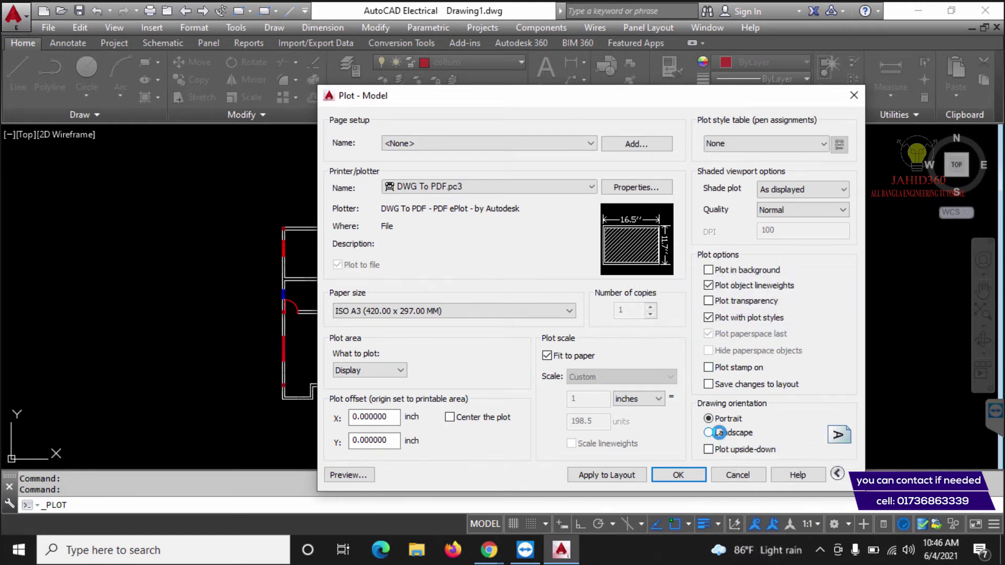
pyautogui.click(717, 439)
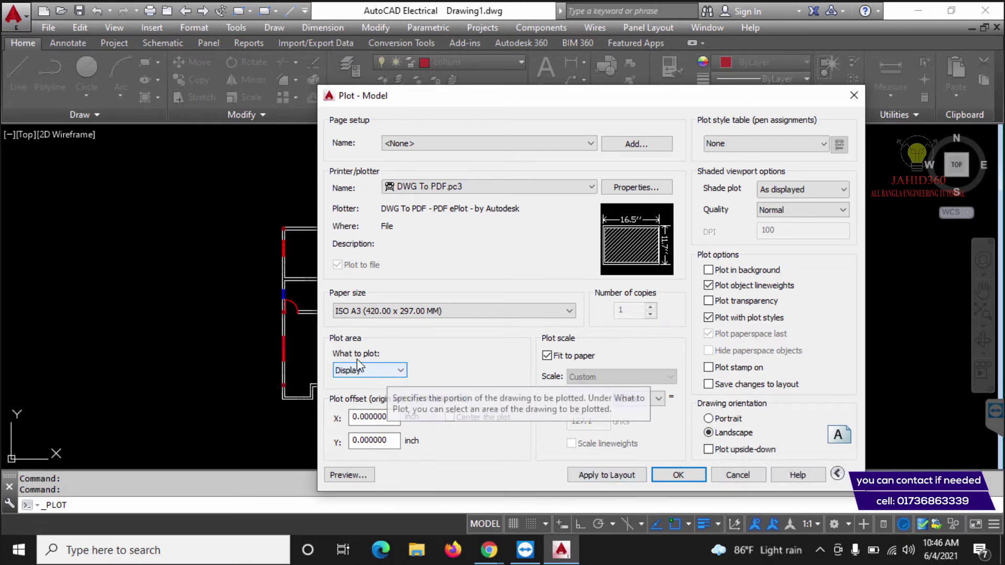
# Set the plot area to Window and frame the whole floor plan with a small margin around it.
pyautogui.click(381, 370)
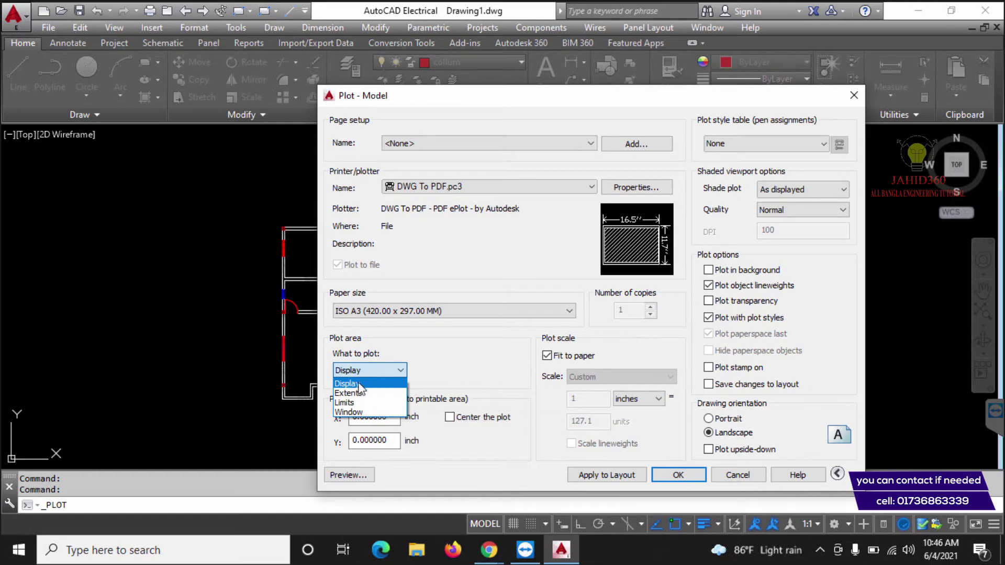
pyautogui.click(360, 412)
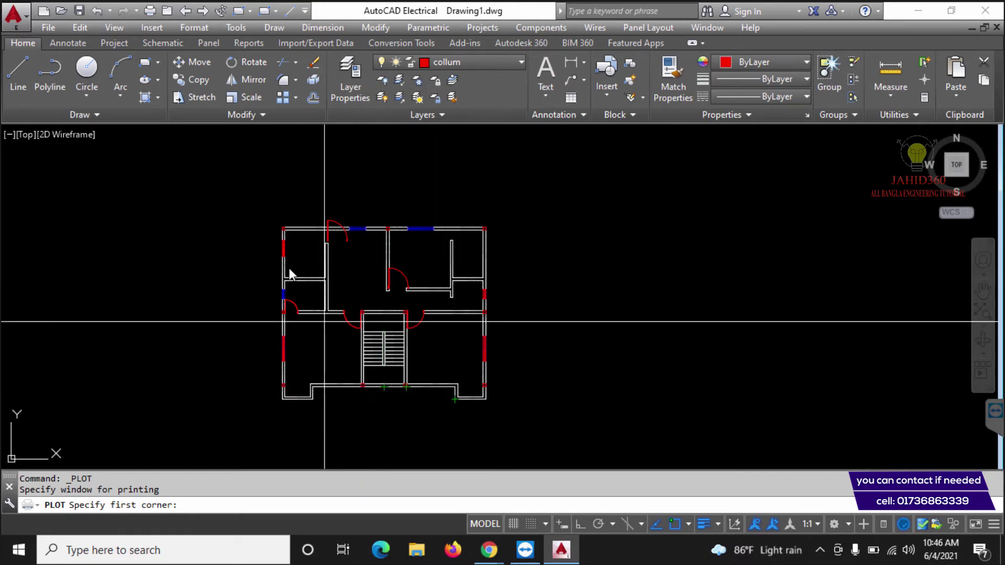
pyautogui.click(254, 211)
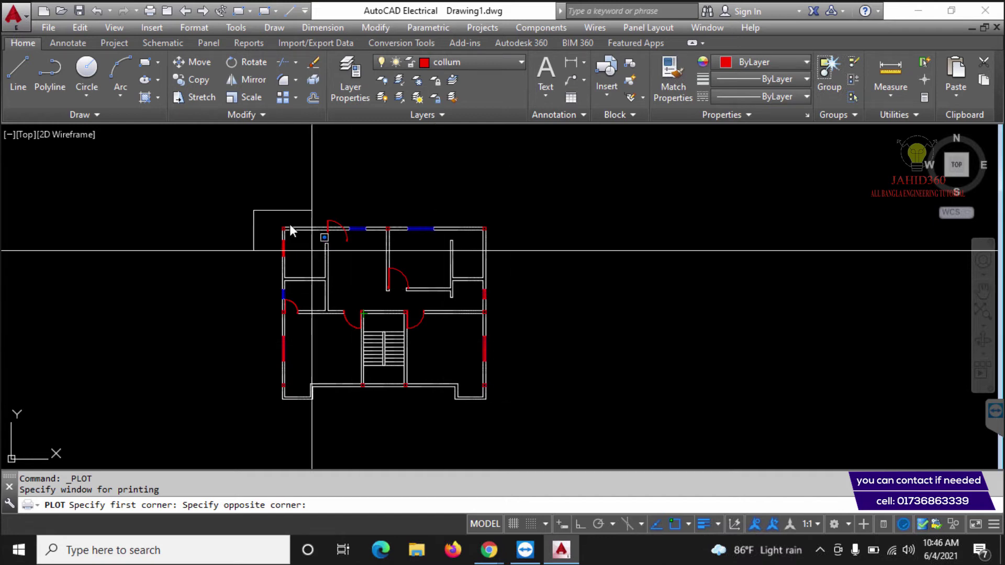
pyautogui.click(504, 413)
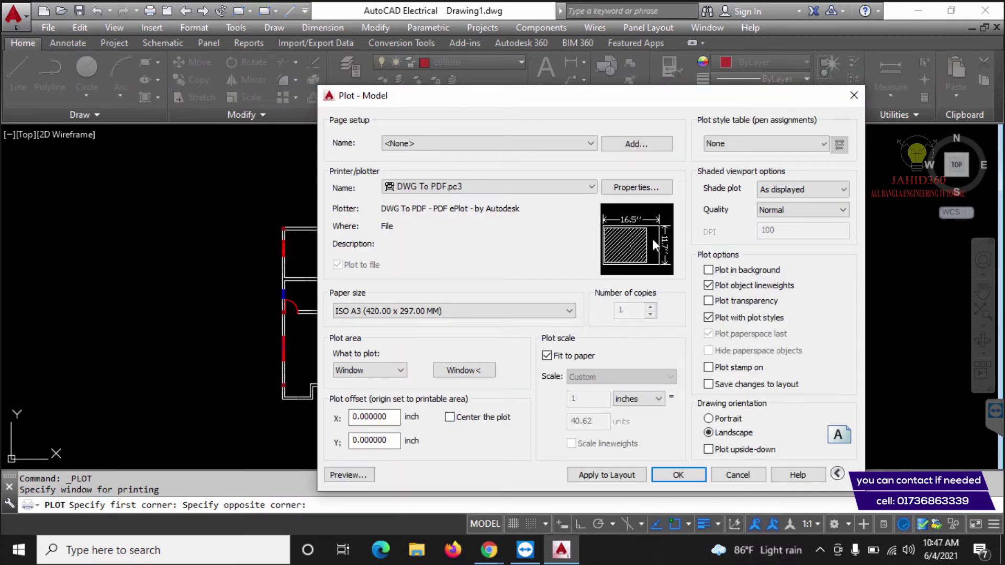
pyautogui.moveTo(658, 252)
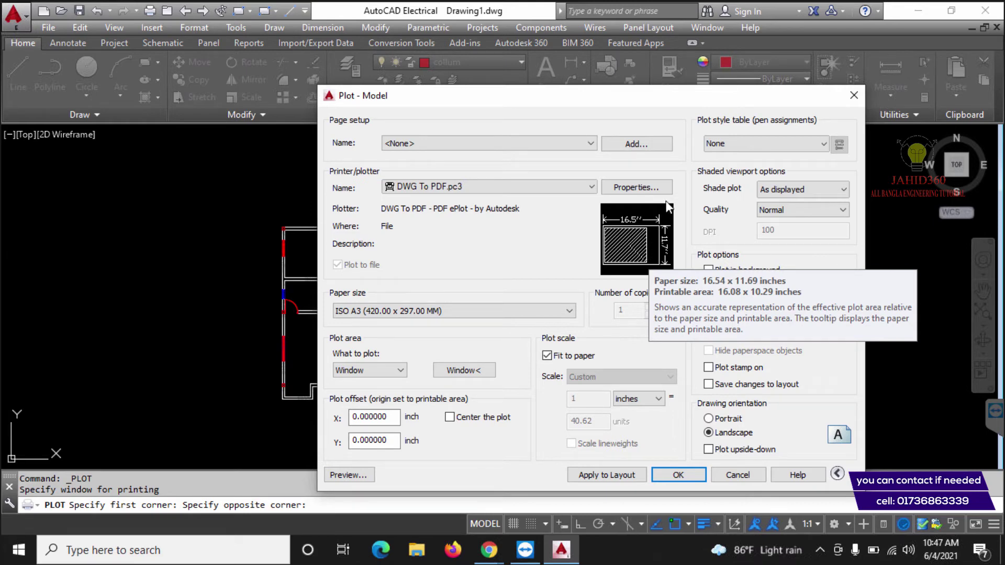
# Assign the acad.ctb plot style table to the plot and to all layouts.
pyautogui.click(786, 141)
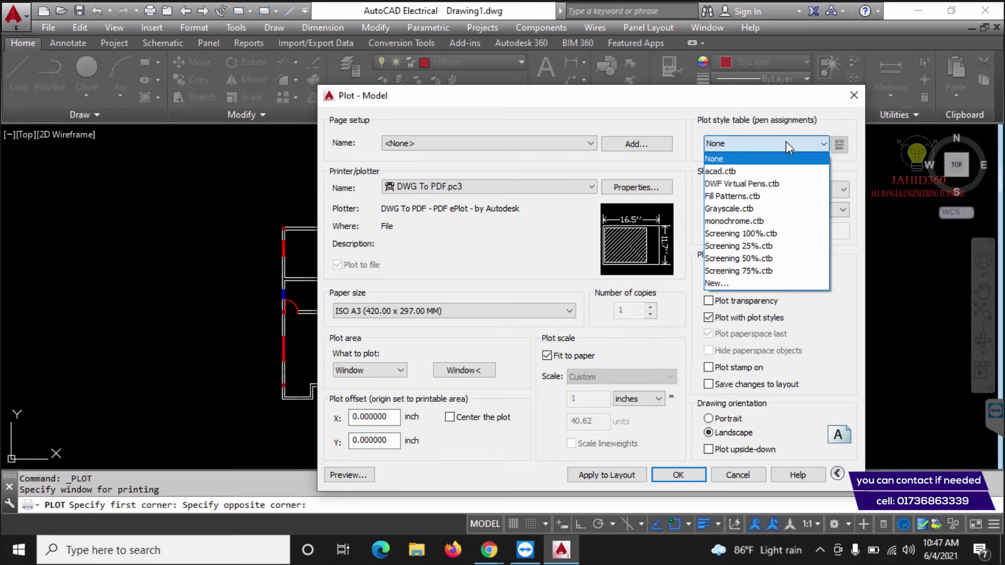
pyautogui.click(729, 173)
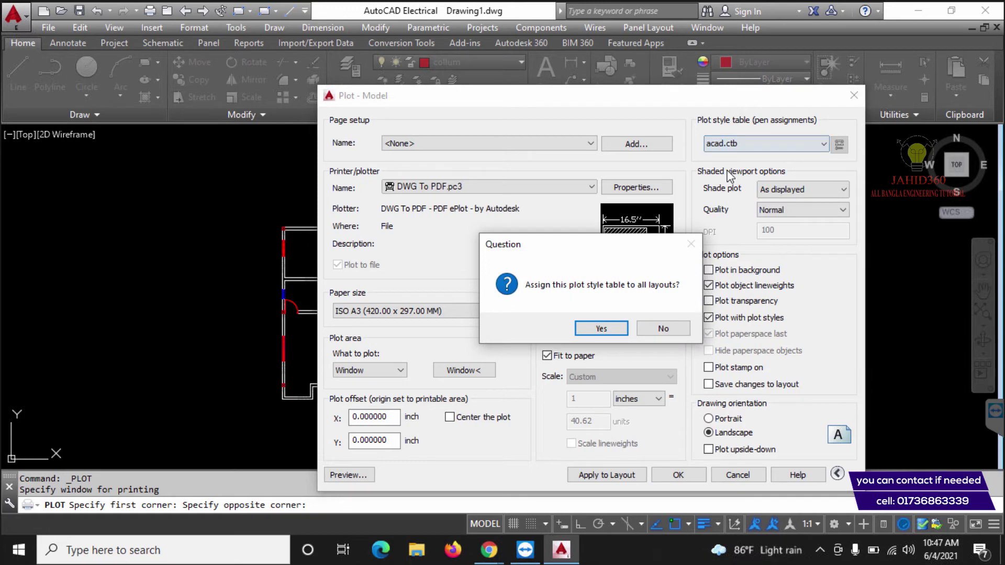
pyautogui.click(602, 329)
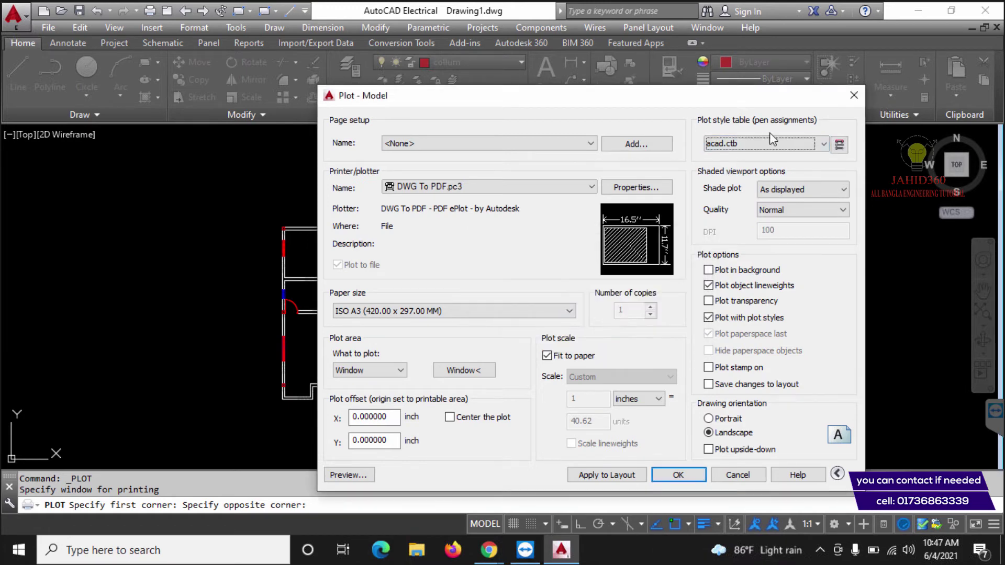
pyautogui.click(788, 149)
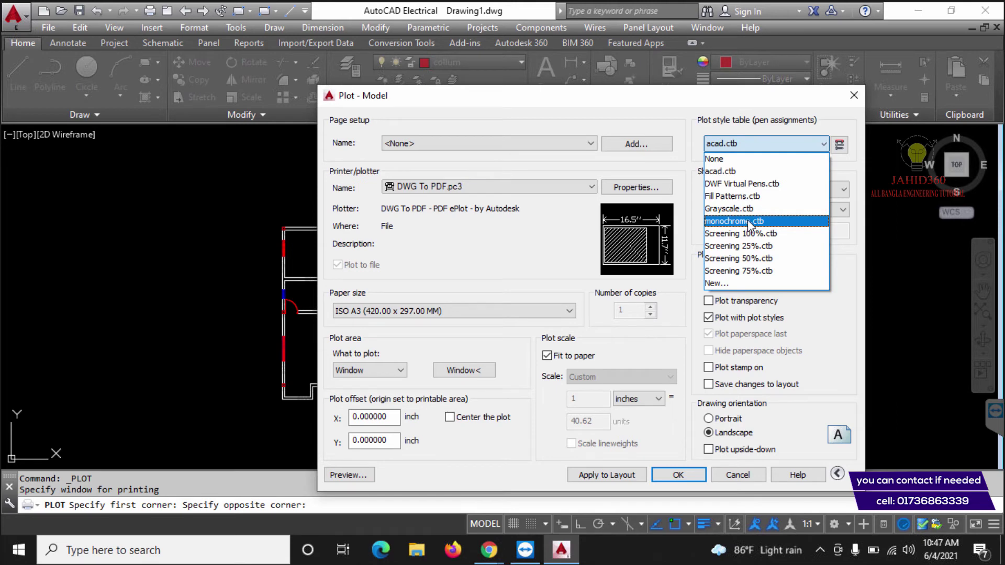
pyautogui.click(741, 173)
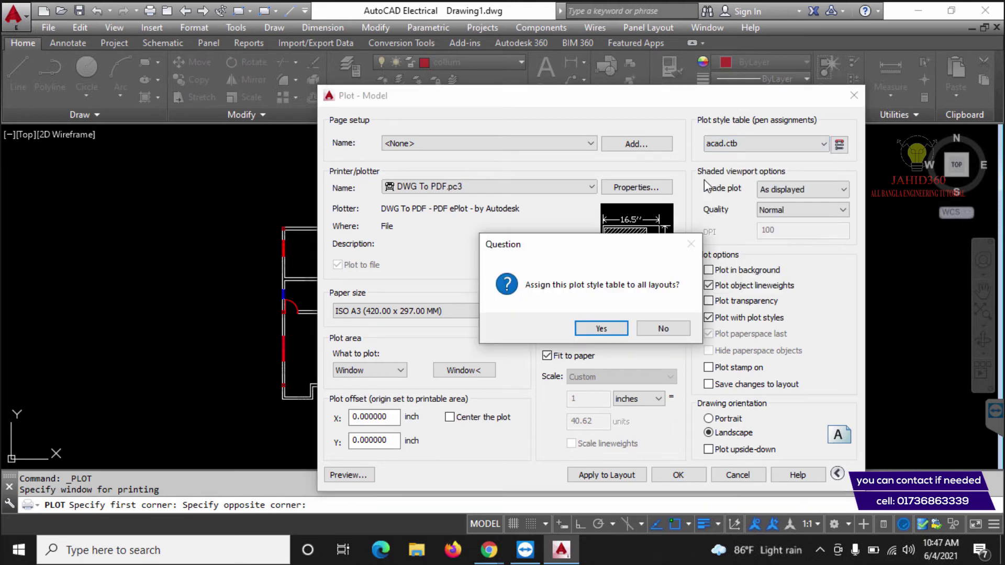
pyautogui.click(601, 329)
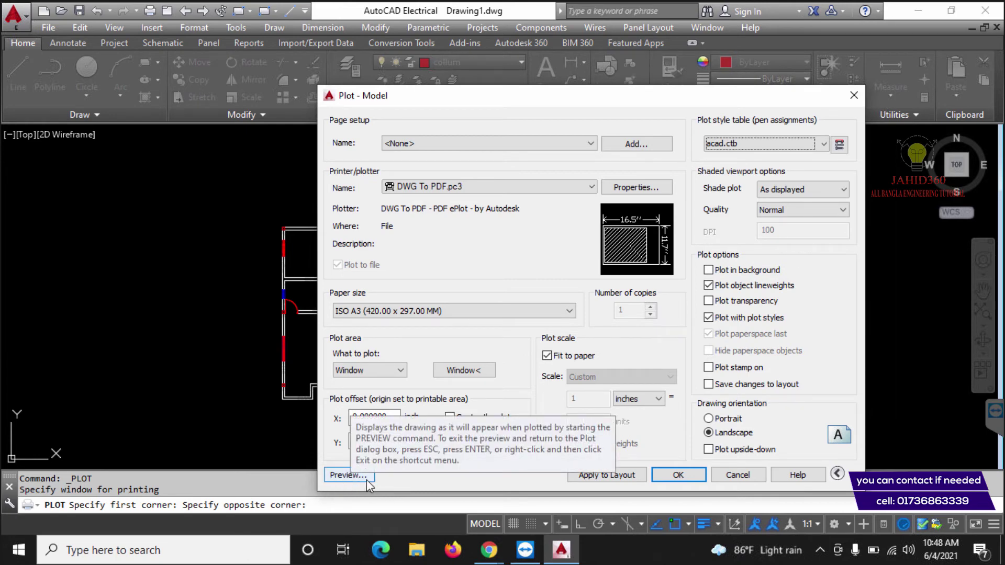
# Preview the plot to check how the floor plan's colours come out, and exit the preview.
pyautogui.click(347, 475)
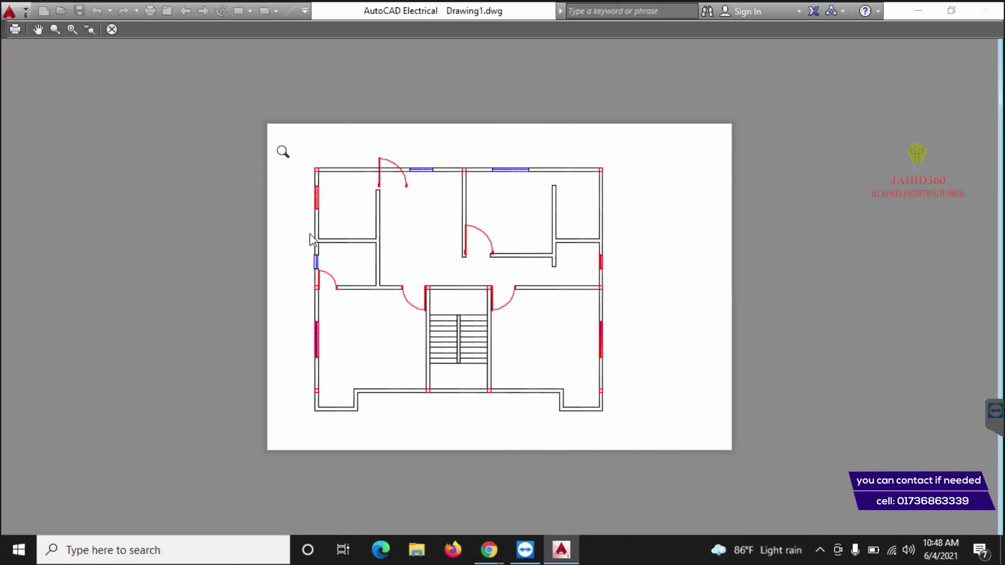
pyautogui.rightClick(507, 280)
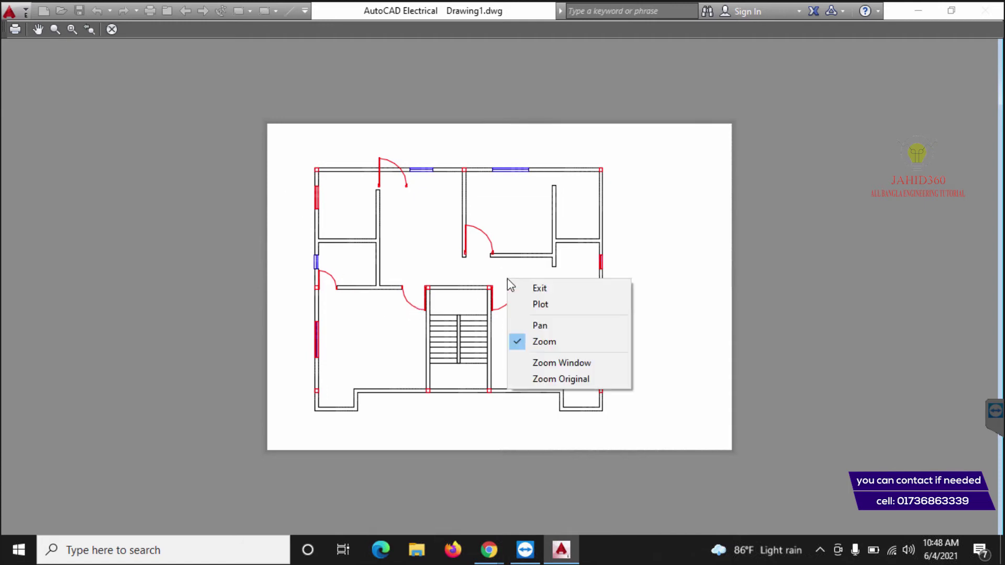
pyautogui.click(550, 293)
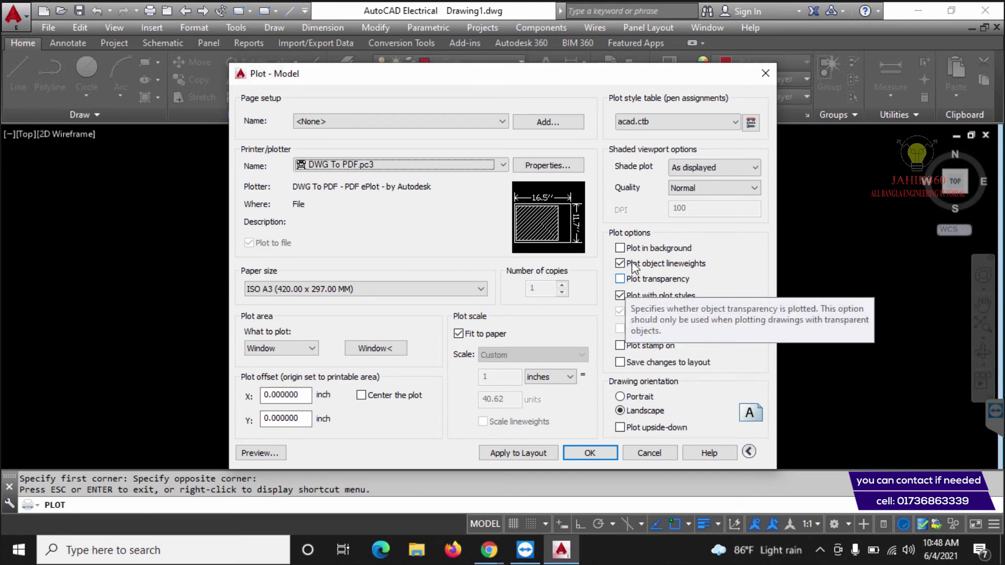
# Assign the monochrome.ctb plot style table to all layouts and check the result in the plot preview.
pyautogui.click(680, 123)
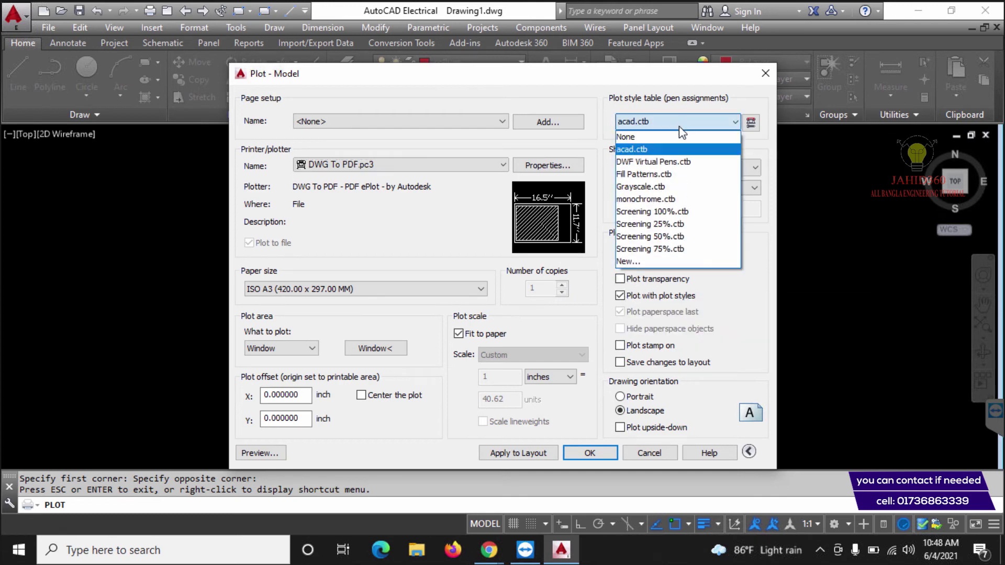
pyautogui.click(671, 199)
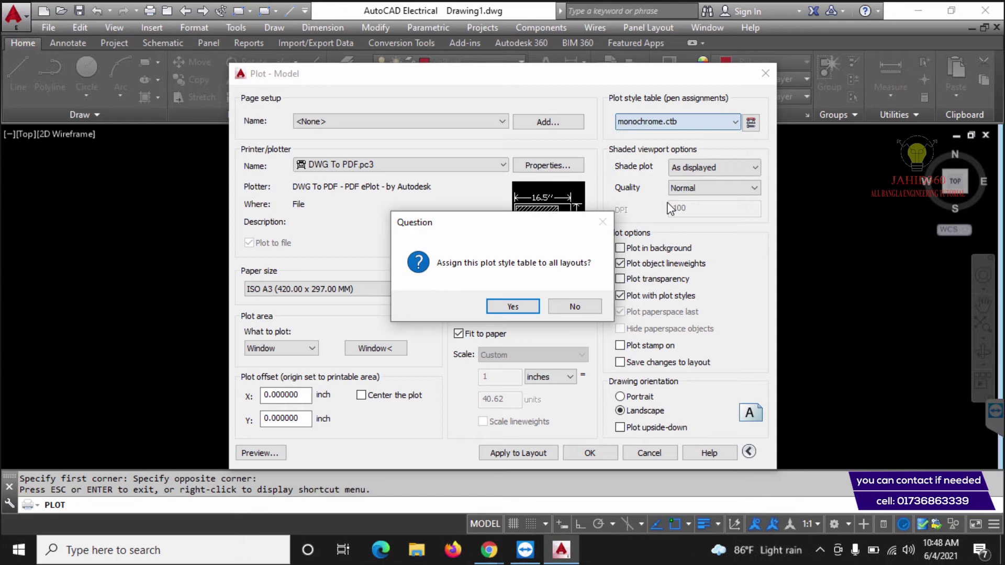
pyautogui.click(502, 308)
pyautogui.click(259, 452)
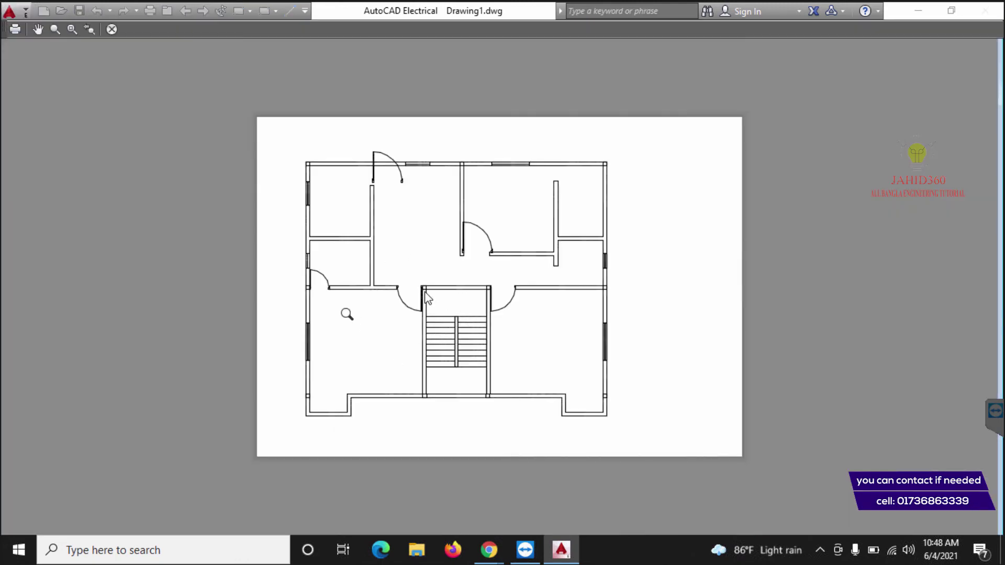
pyautogui.rightClick(425, 233)
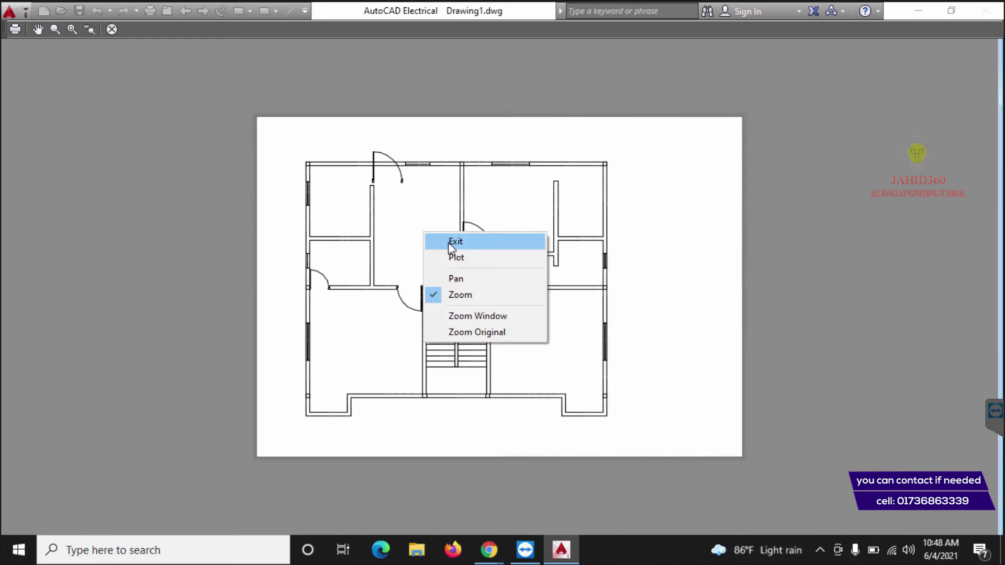
pyautogui.click(448, 243)
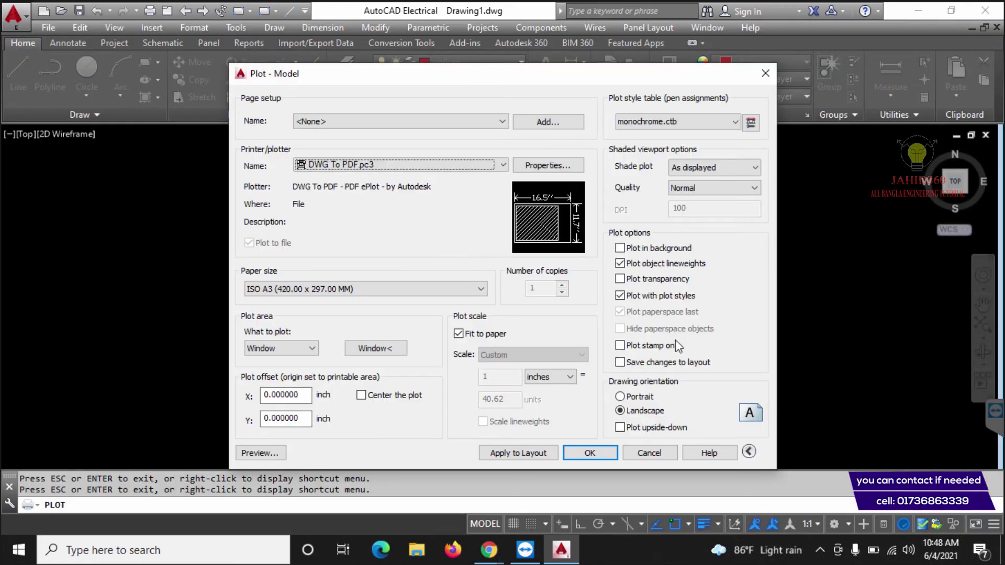
# Plot the floor plan to a PDF file named 444444 saved on the Desktop.
pyautogui.click(590, 453)
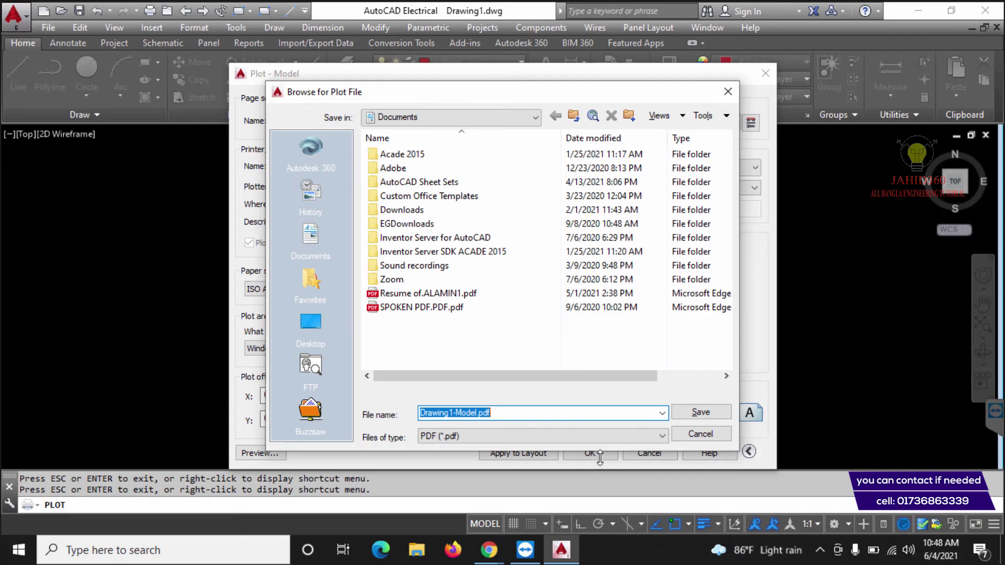
pyautogui.click(310, 325)
pyautogui.click(466, 413)
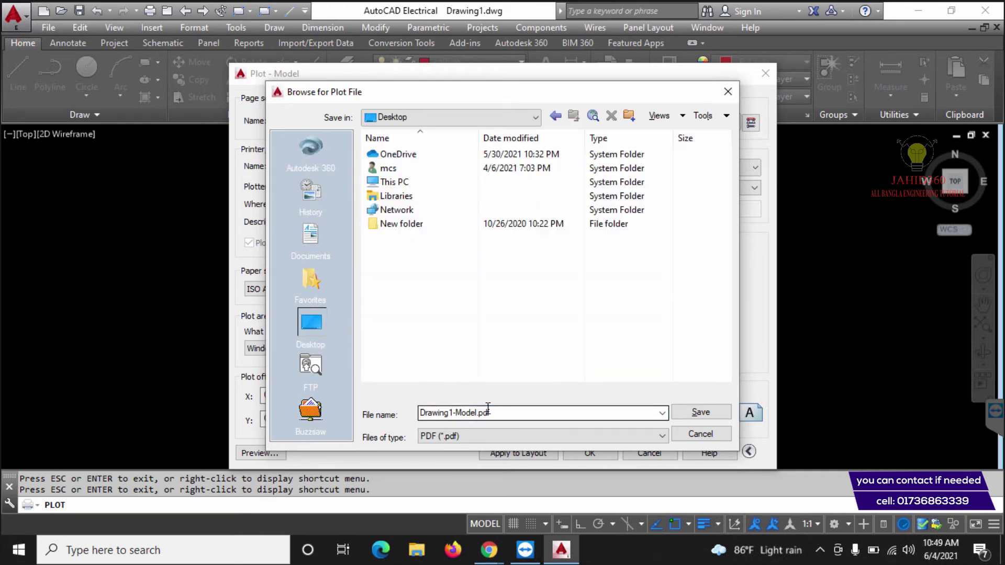
pyautogui.doubleClick(488, 409)
pyautogui.write('444444')
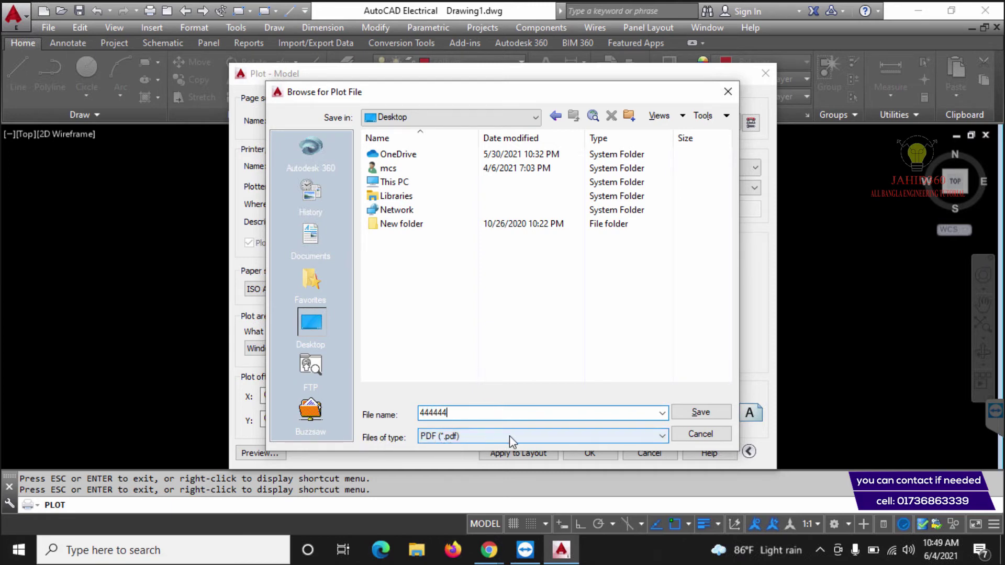
pyautogui.click(701, 413)
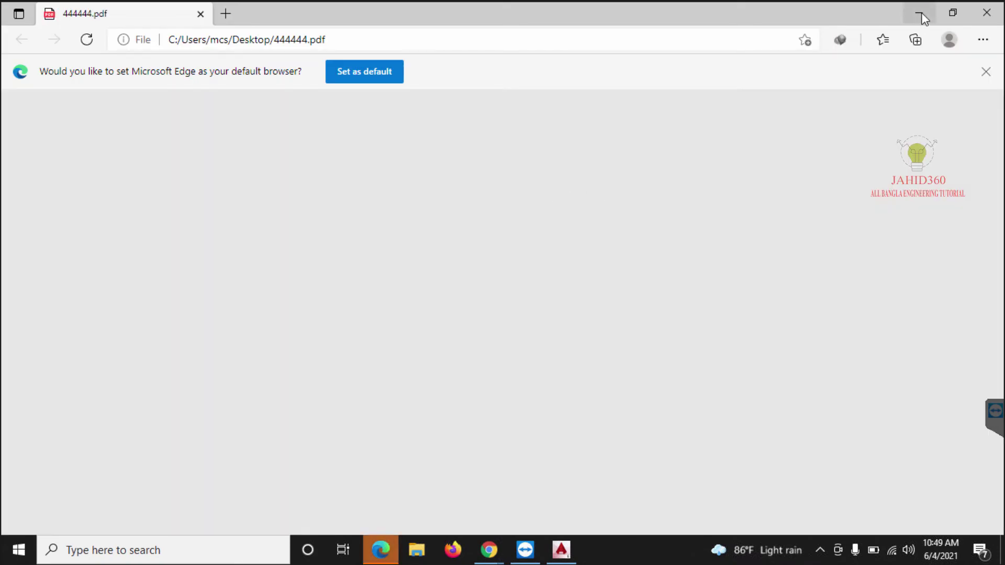
# Open 444444.pdf from the desktop and look over the whole plotted floor plan.
pyautogui.click(921, 13)
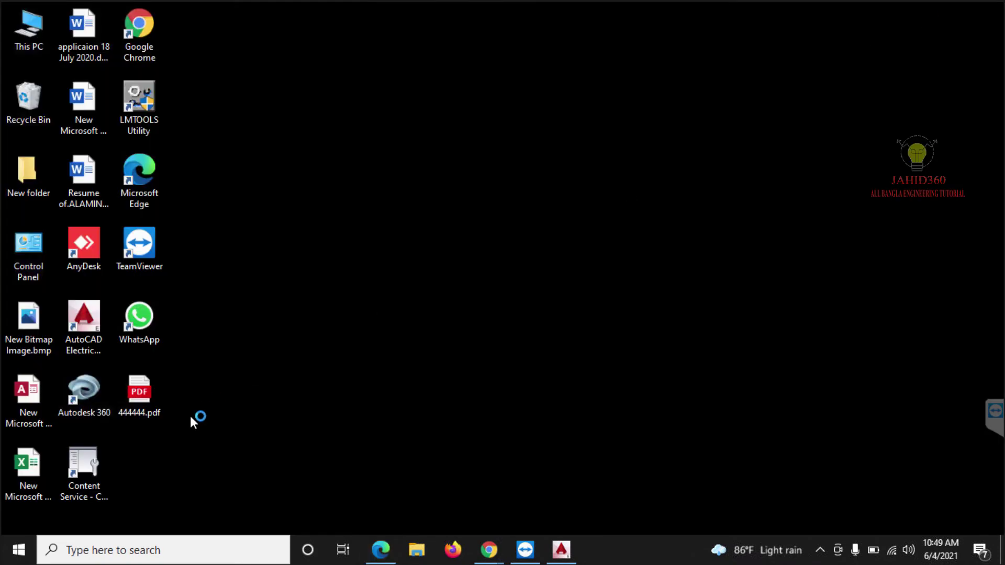
pyautogui.click(144, 404)
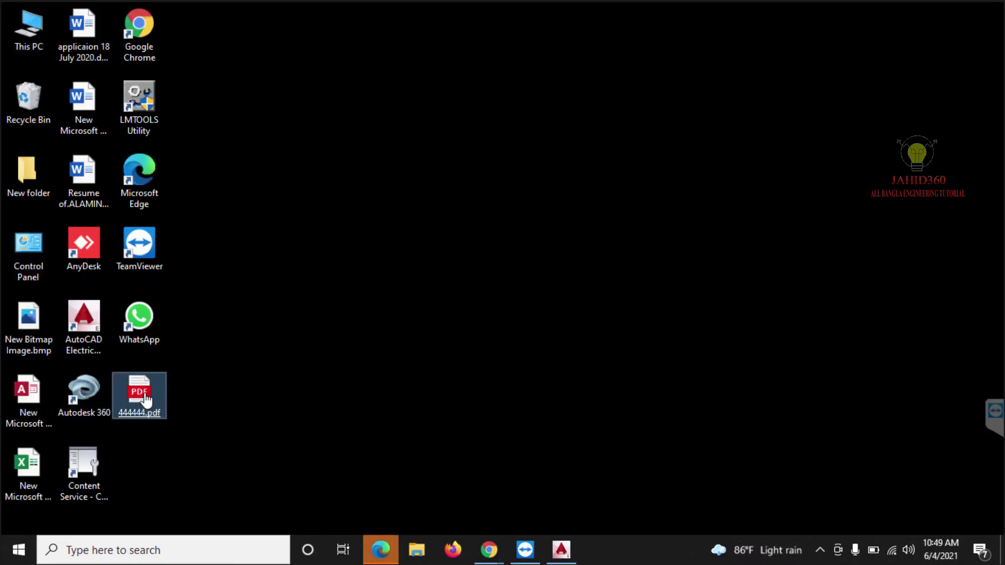
pyautogui.doubleClick(145, 398)
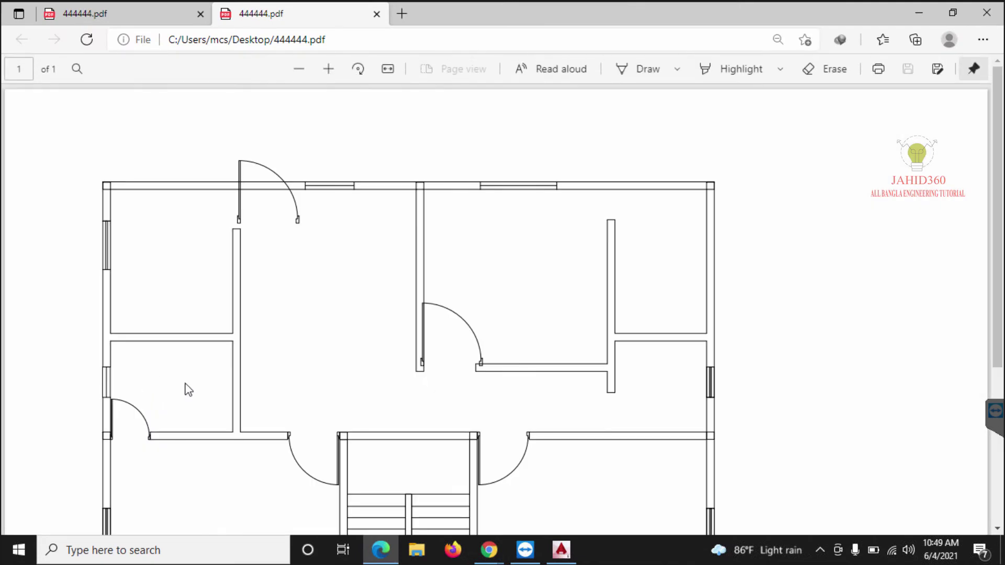
pyautogui.scroll(-4, 470, 343)
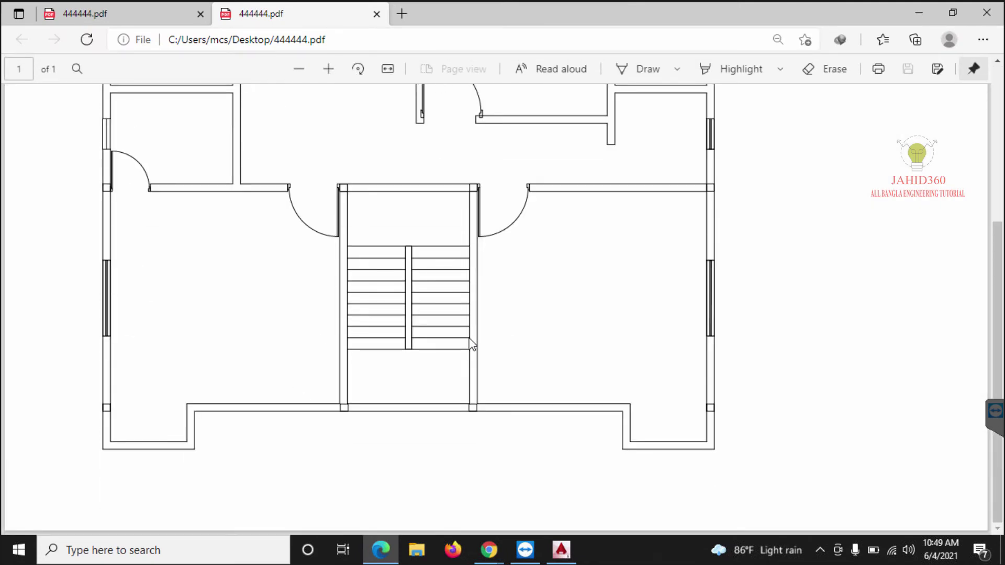
pyautogui.scroll(6, 470, 343)
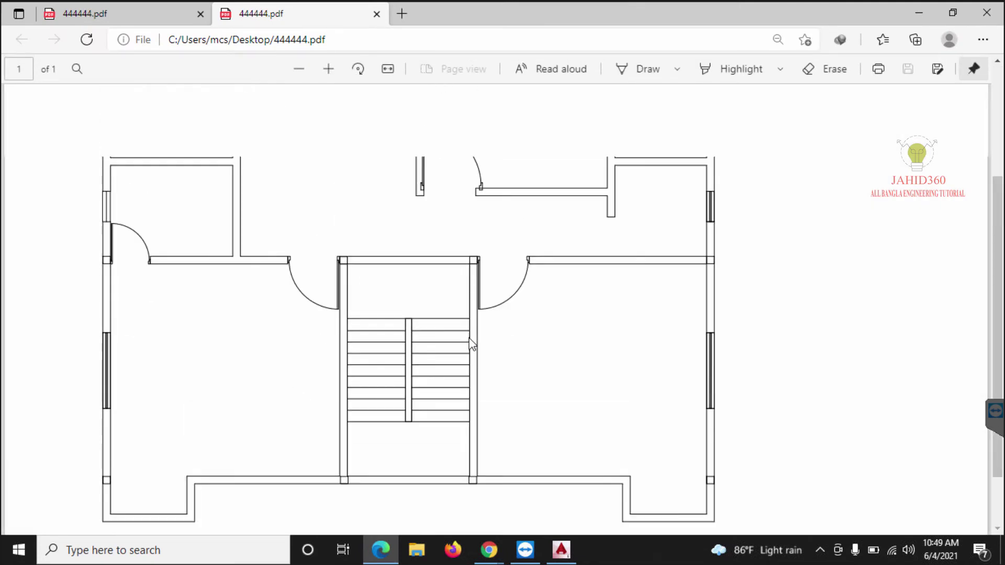
# Close both open copies of 444444.pdf and switch back to the drawing in AutoCAD Electrical.
pyautogui.click(377, 14)
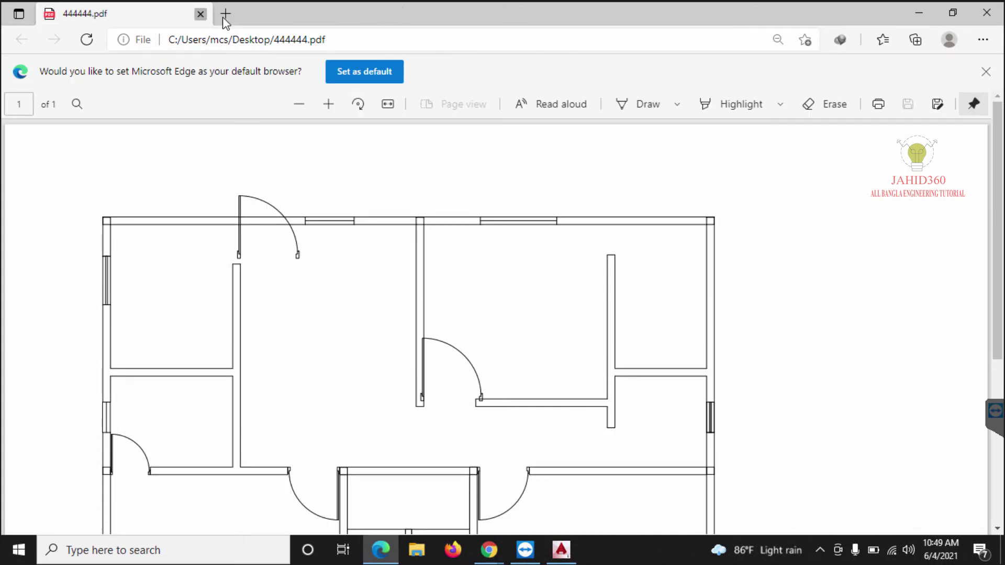
pyautogui.click(201, 14)
pyautogui.click(562, 549)
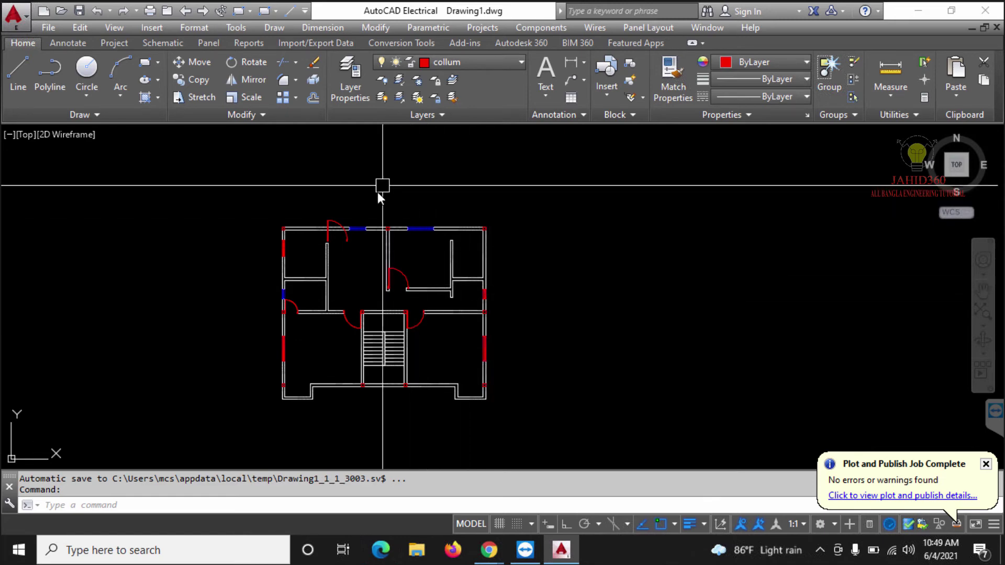
# Start a new plot of the model and set its paper size to ISO A3 (420.00 x 297.00 MM).
pyautogui.click(150, 11)
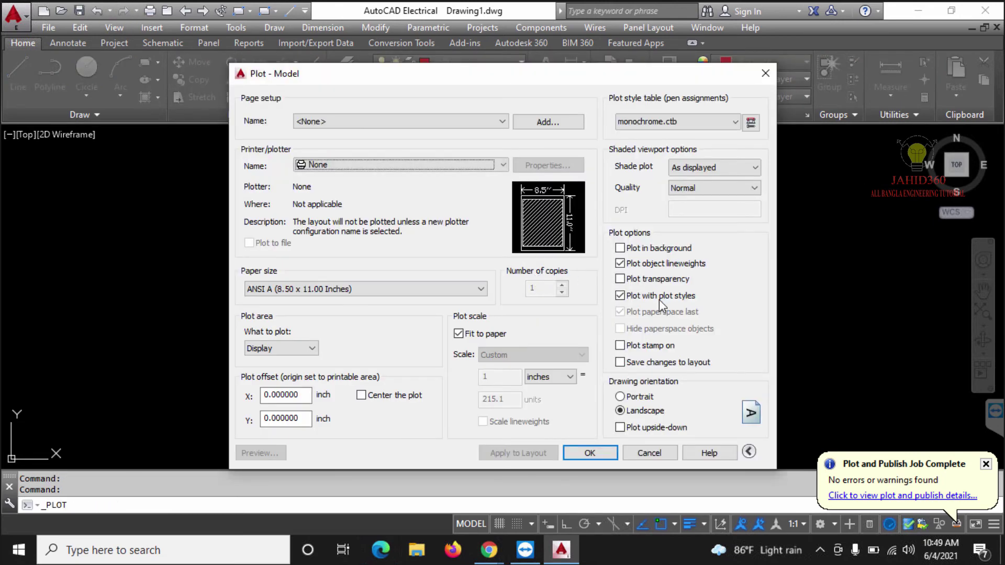
pyautogui.click(397, 294)
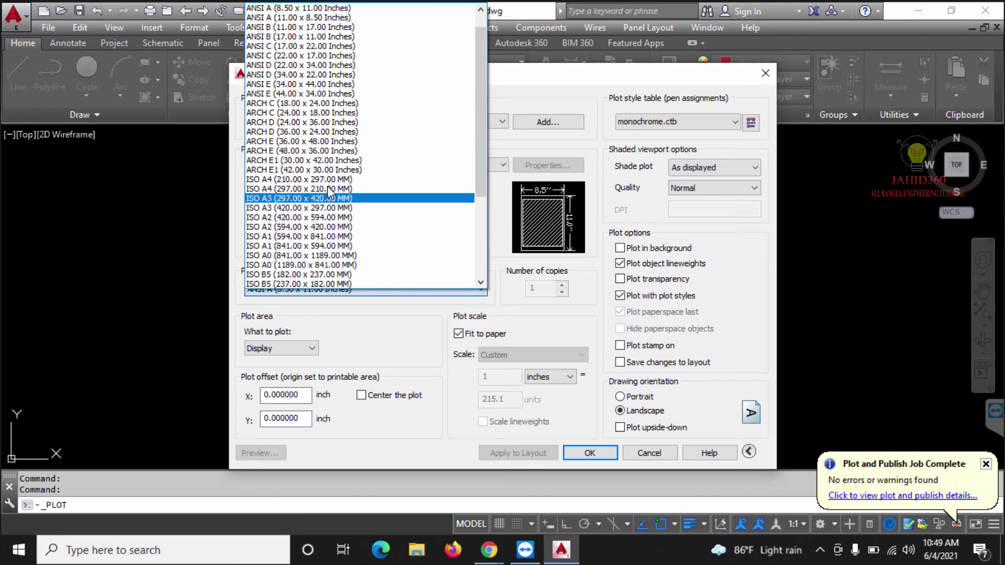
pyautogui.scroll(1, 329, 184)
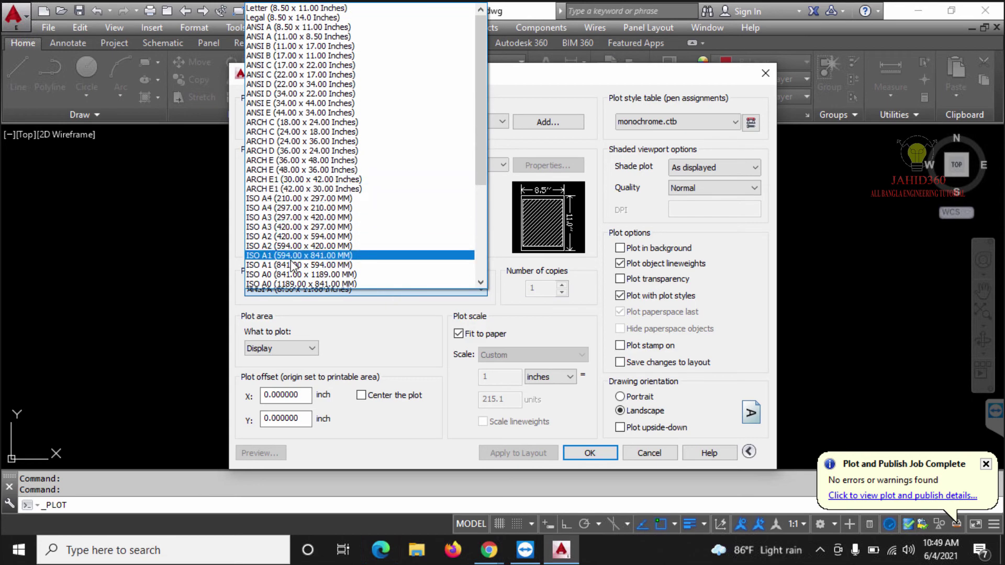
pyautogui.scroll(-2, 316, 197)
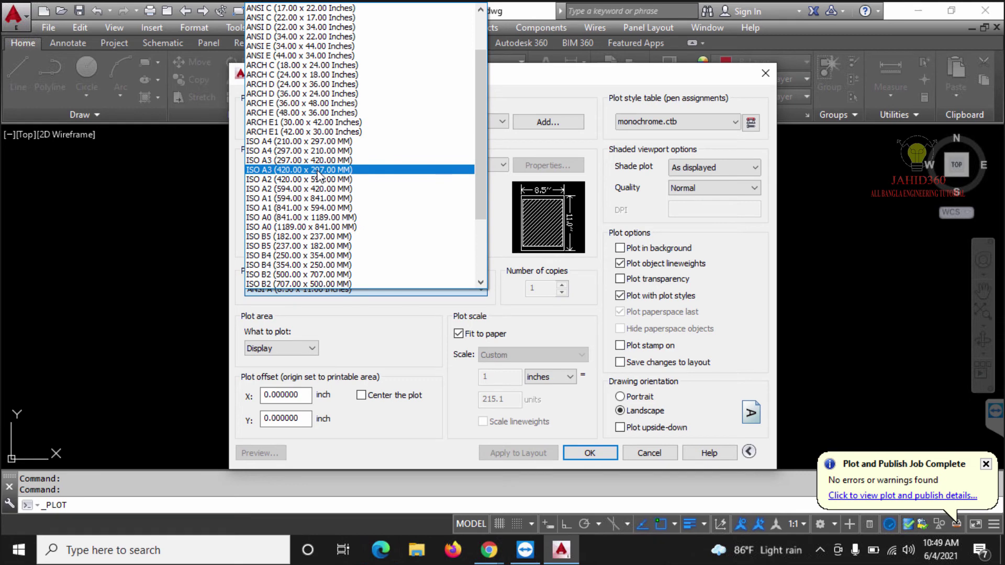
pyautogui.click(318, 173)
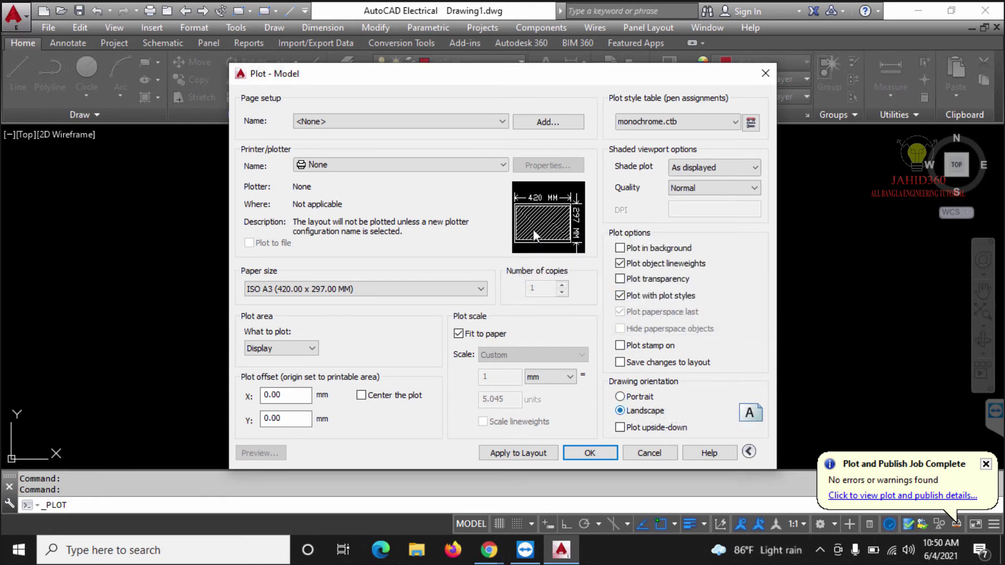
# Try the portrait orientation and the upside-down plot option, restoring upright landscape.
pyautogui.click(620, 396)
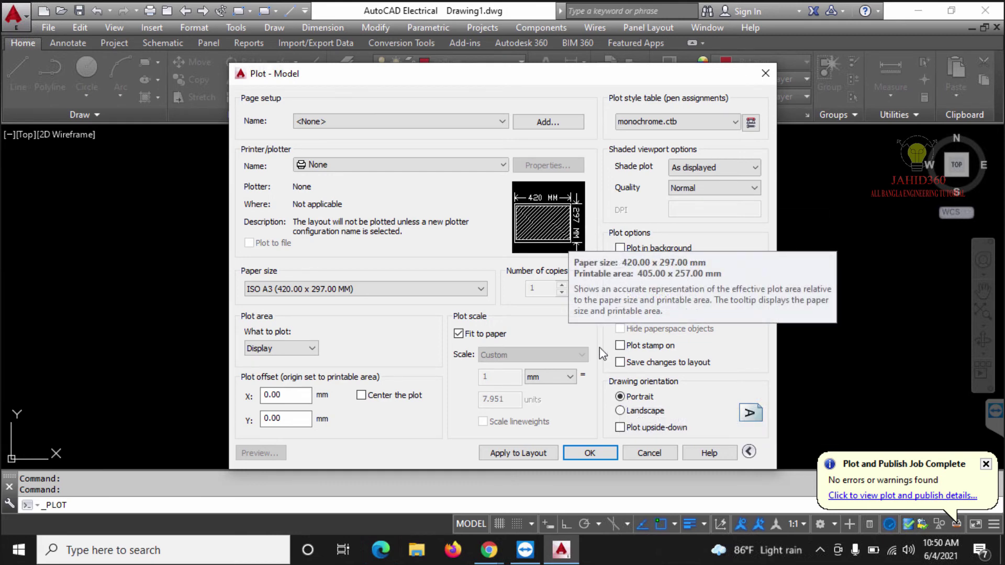
pyautogui.click(636, 414)
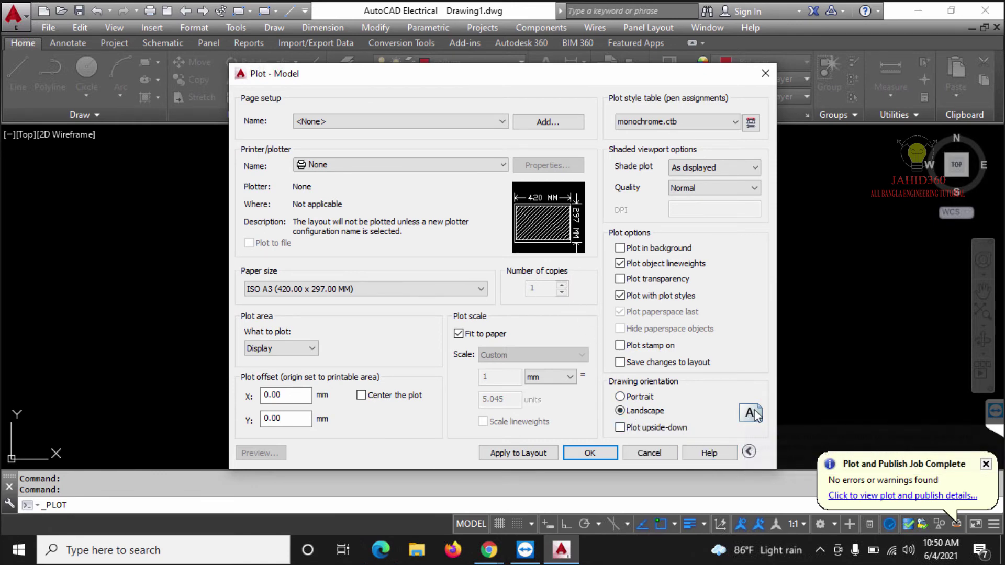
pyautogui.click(633, 432)
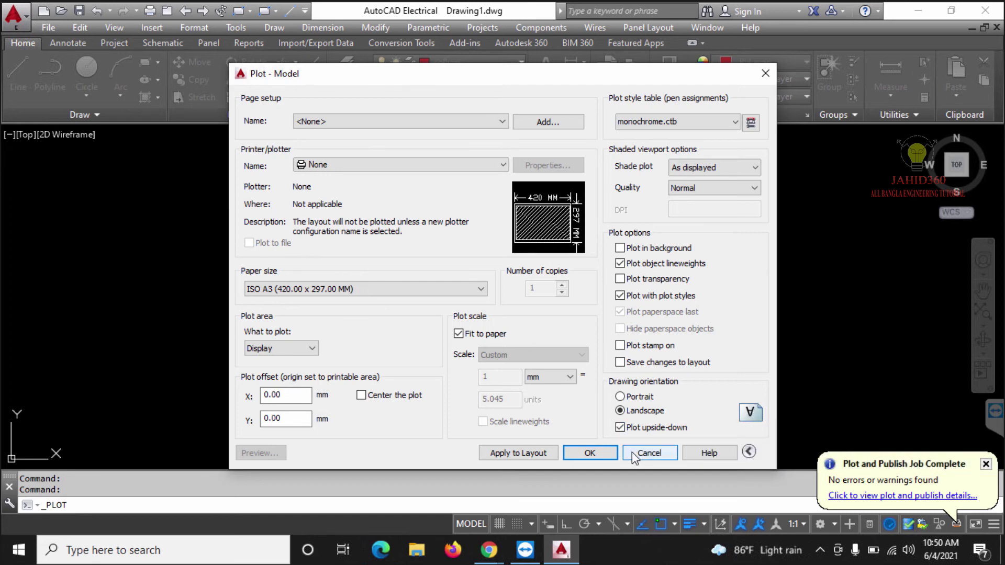
pyautogui.click(621, 426)
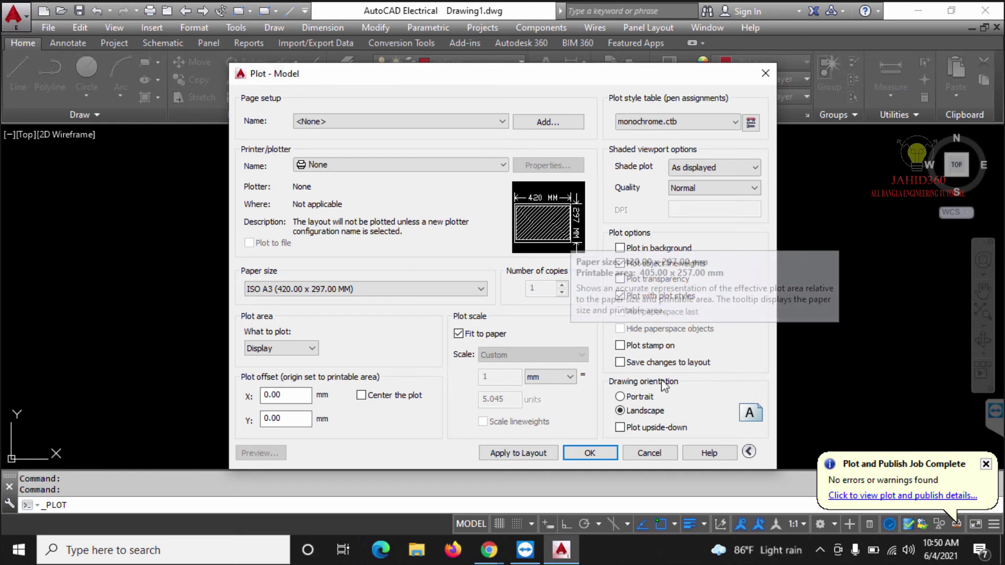
# Switch the plot units to inches to read the ISO A3 sheet dimensions, and close the plot settings without plotting.
pyautogui.click(571, 378)
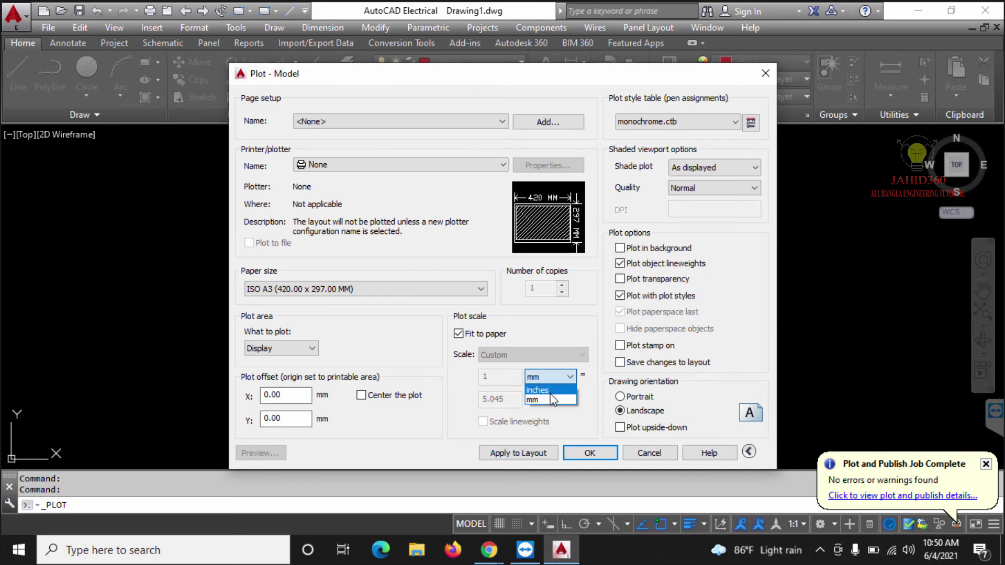
pyautogui.click(551, 389)
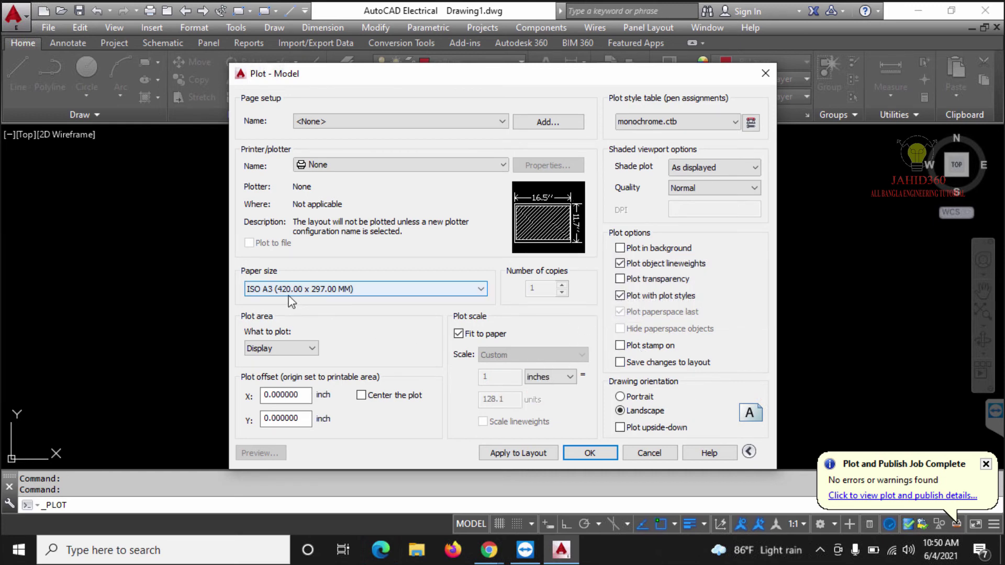
pyautogui.moveTo(572, 236)
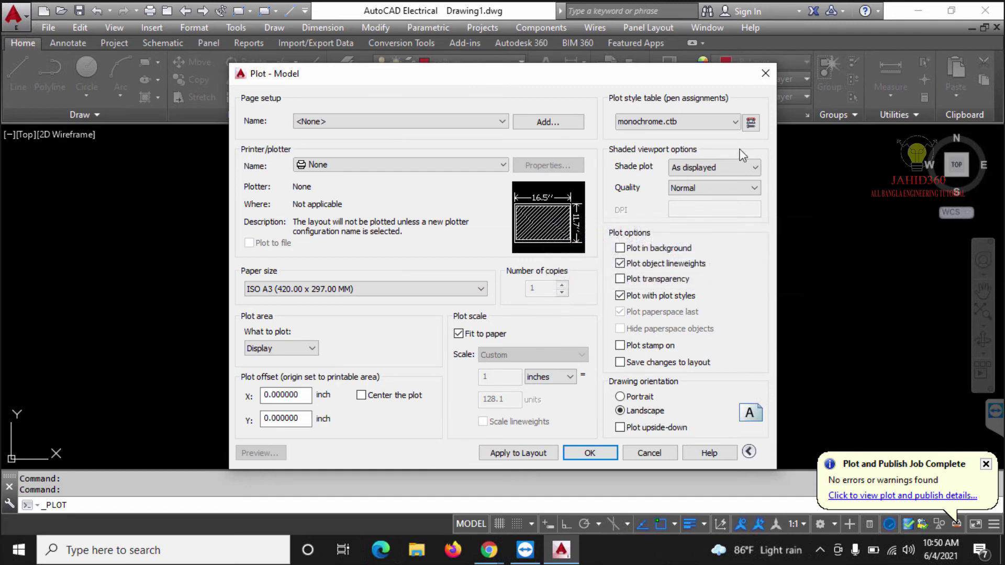
pyautogui.click(765, 74)
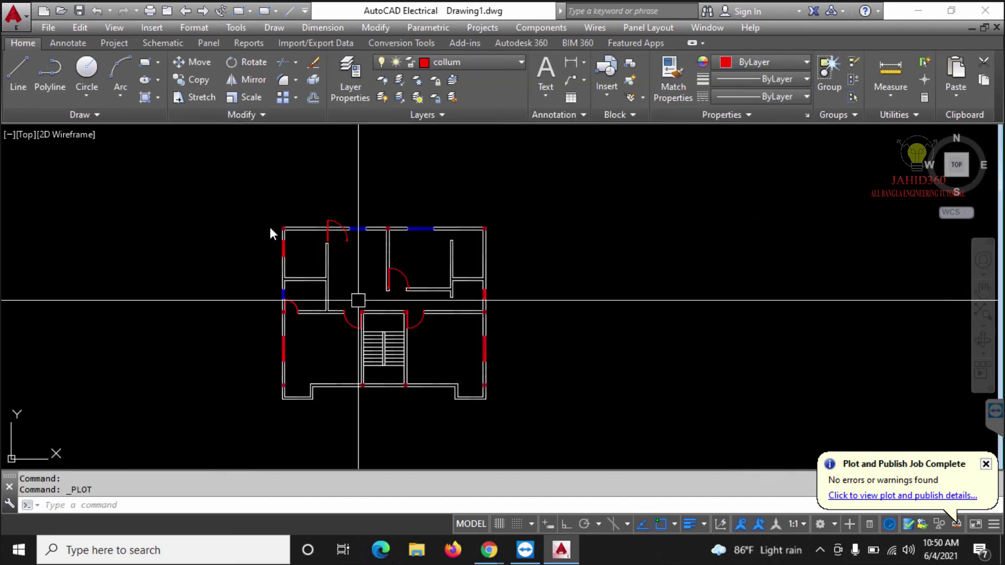
# Draw a 16.5 by 11.7 inch rectangle in the empty space beside the floor plan.
pyautogui.click(145, 62)
pyautogui.click(641, 233)
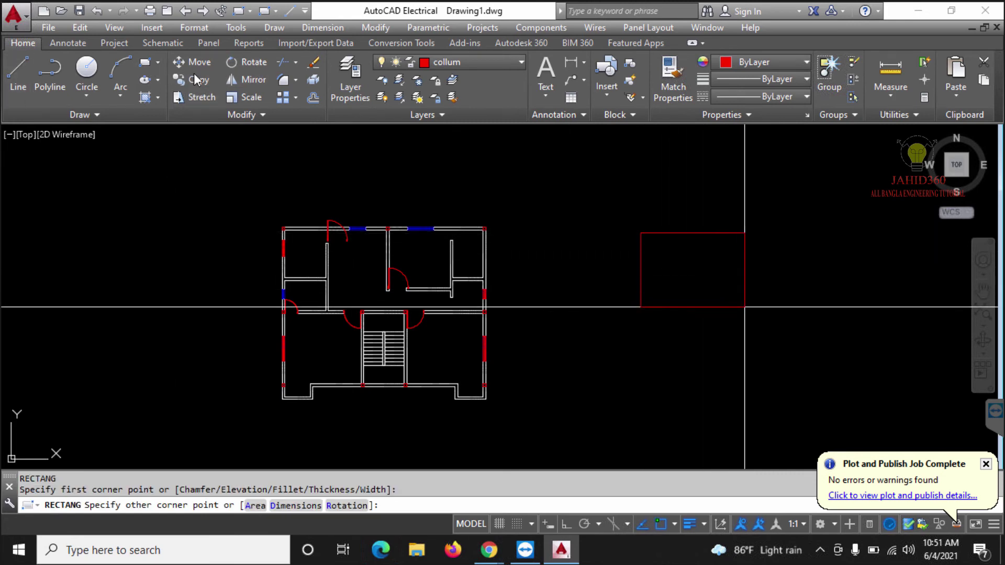
pyautogui.write('@16.5,11')
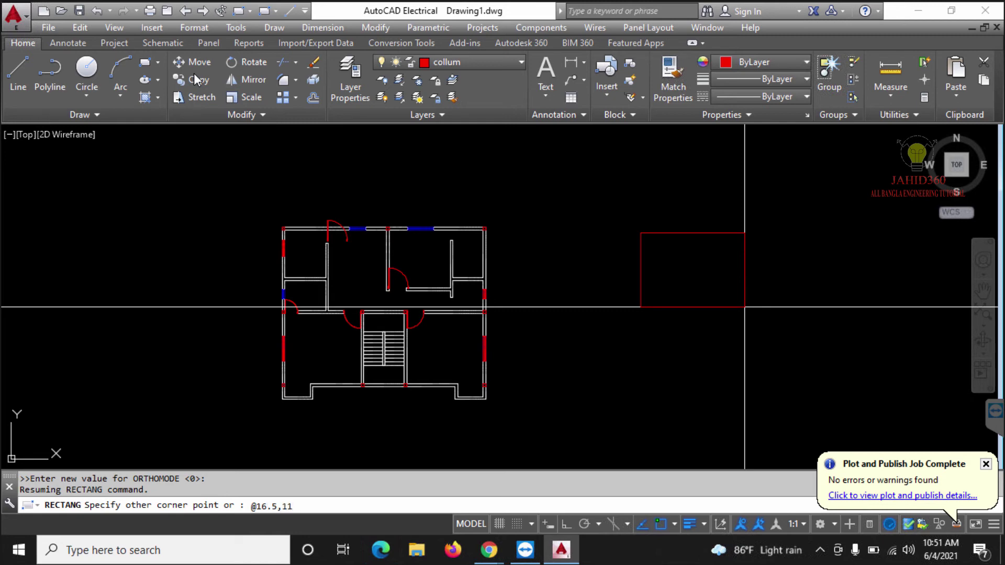
pyautogui.write('7')
pyautogui.press('Return')
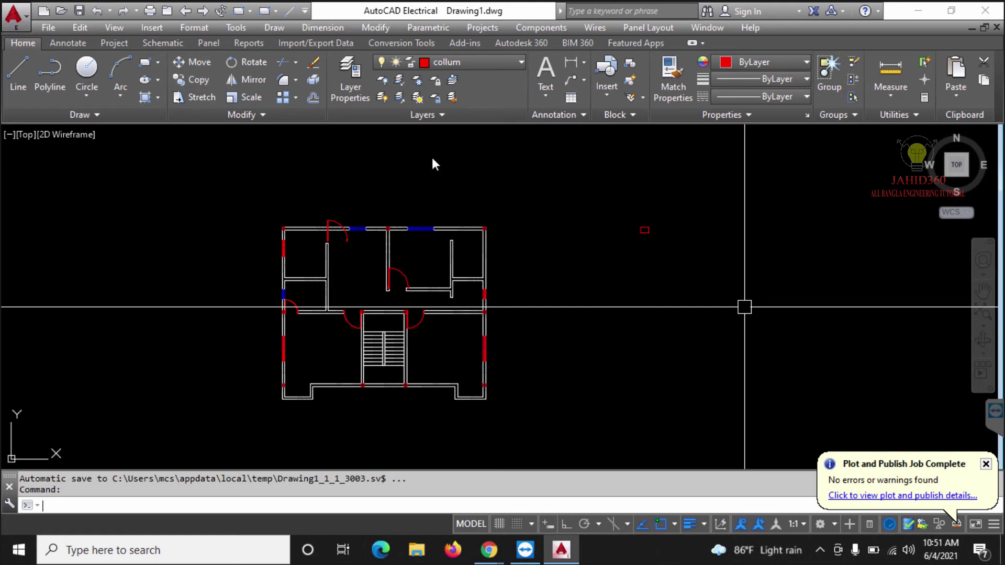
# Move the small sheet rectangle by its upper-left corner to just outside the floor plan's upper-left corner.
pyautogui.scroll(4, 652, 234)
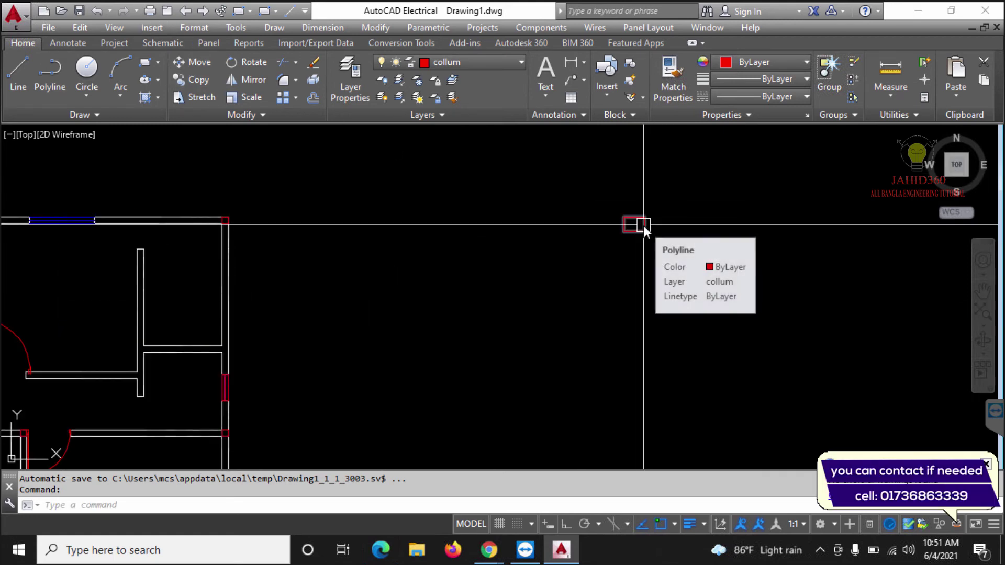
pyautogui.scroll(3, 643, 225)
pyautogui.press('Escape')
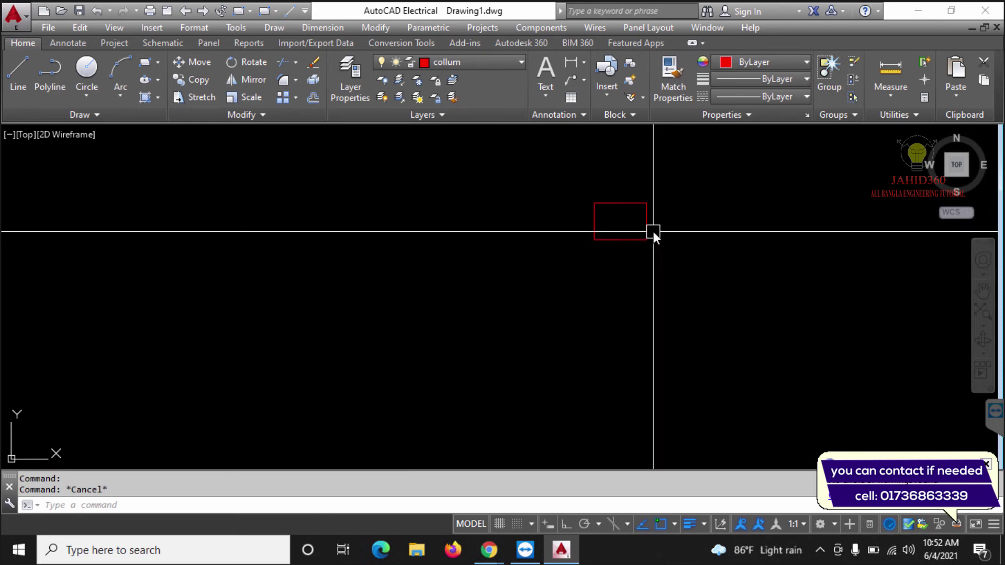
pyautogui.click(649, 227)
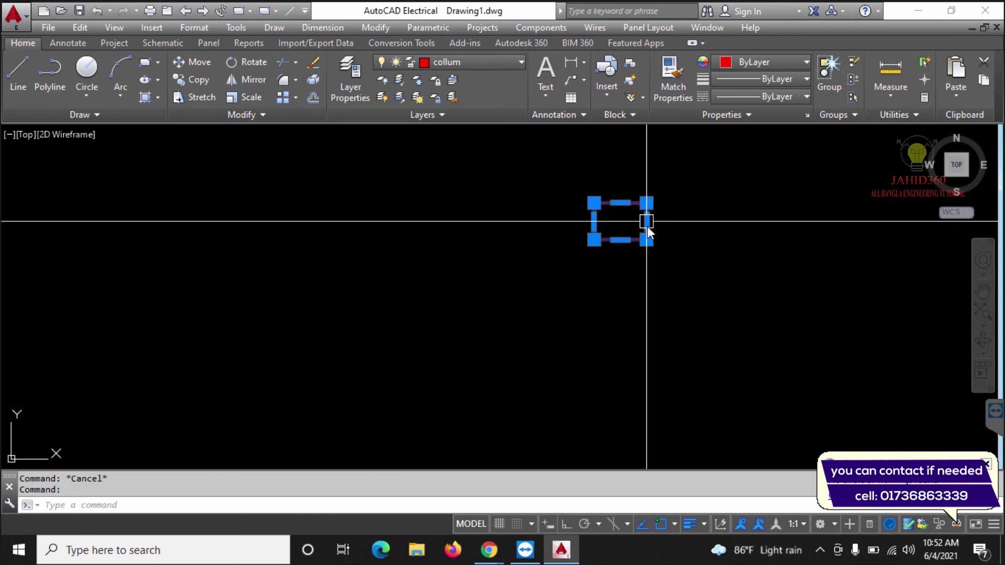
pyautogui.write('m')
pyautogui.press('Return')
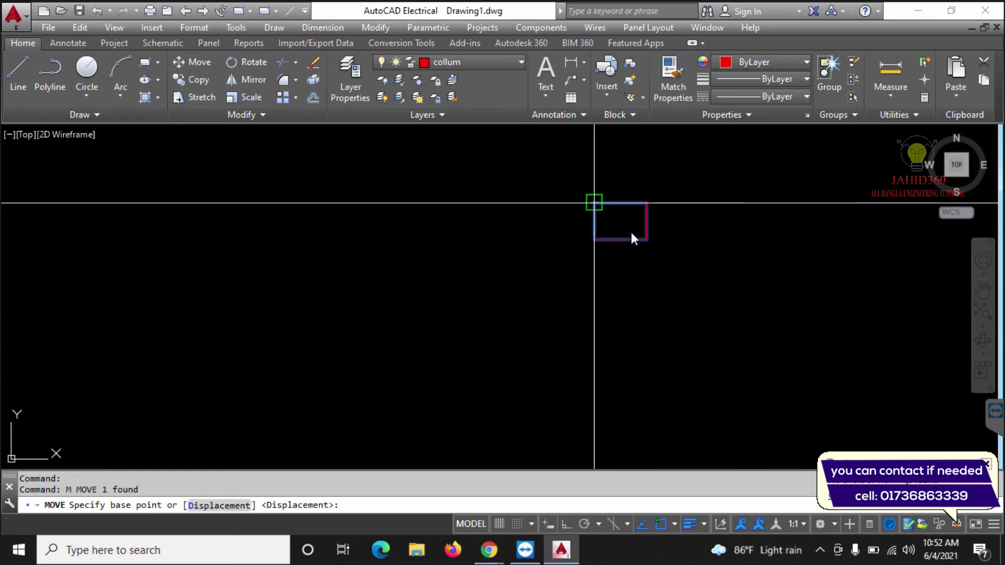
pyautogui.click(595, 202)
pyautogui.scroll(-4, 615, 297)
pyautogui.scroll(8, 413, 279)
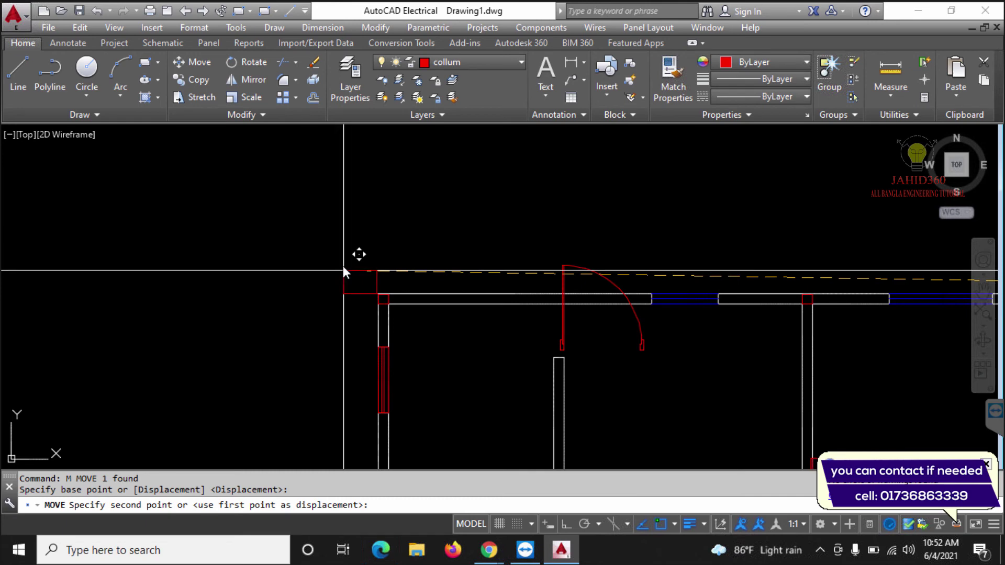
pyautogui.click(337, 250)
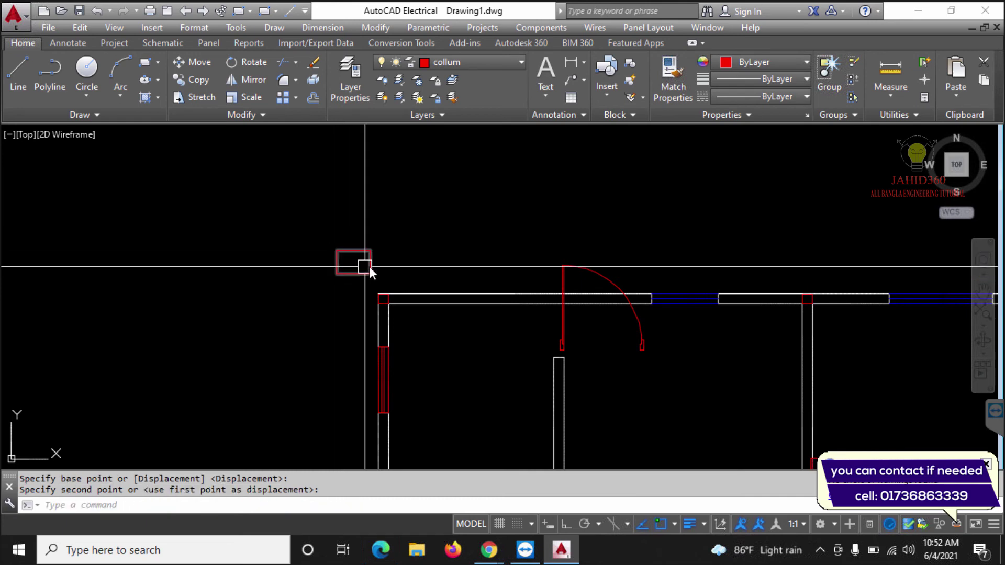
# Scale the rectangle from its upper-left corner, using its diagonal as reference length, until it encloses the whole floor plan.
pyautogui.press('Escape')
pyautogui.click(370, 266)
pyautogui.write('s')
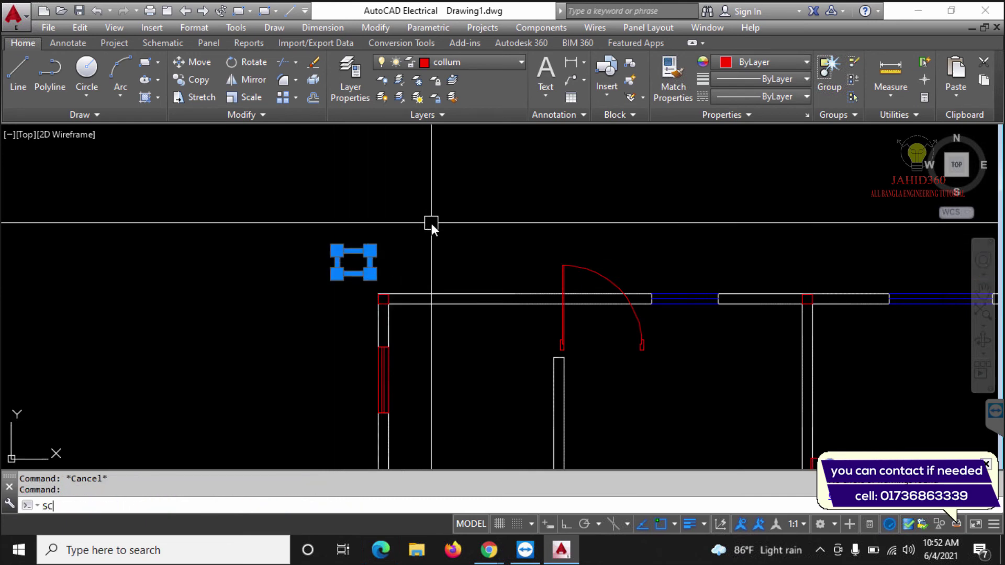
pyautogui.write('c')
pyautogui.press('Return')
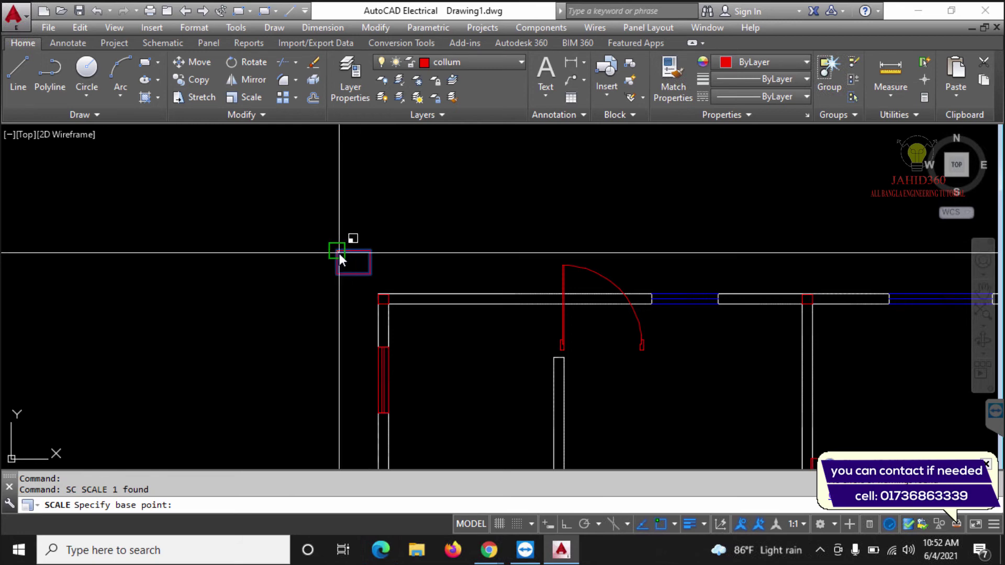
pyautogui.click(340, 253)
pyautogui.write('r')
pyautogui.press('Return')
pyautogui.click(341, 255)
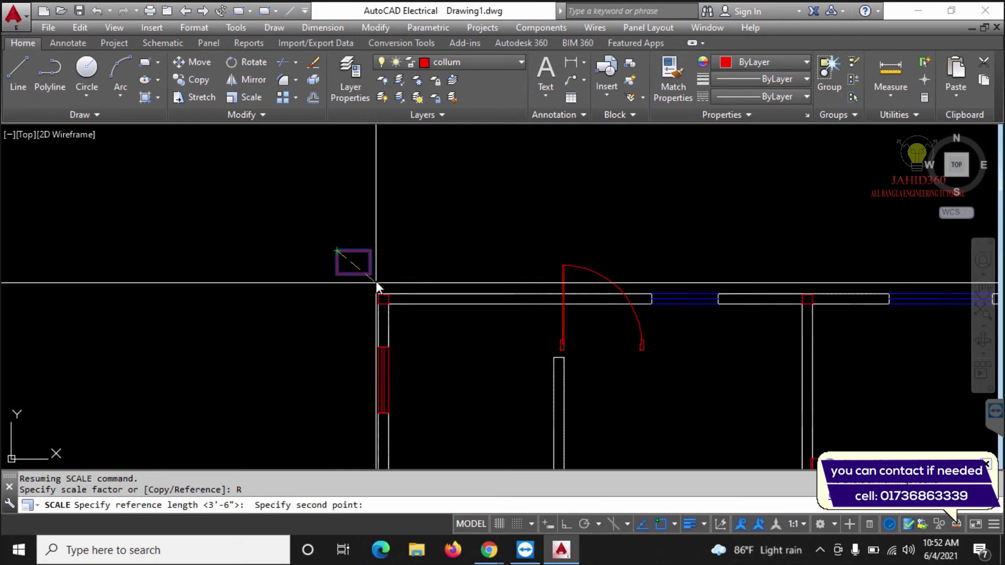
pyautogui.click(371, 273)
pyautogui.scroll(-5, 407, 284)
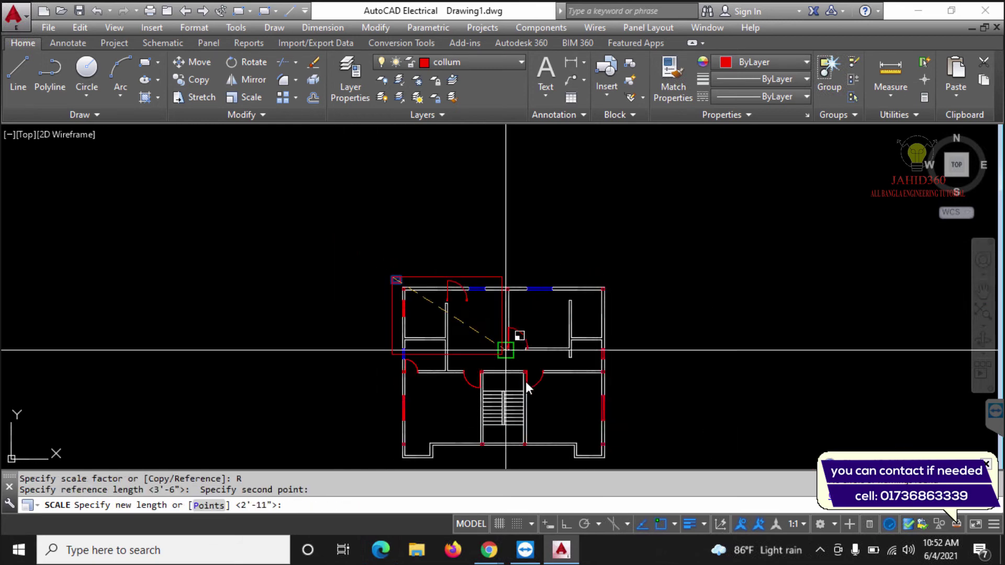
pyautogui.moveTo(526, 382); pyautogui.dragTo(434, 257, button='middle')
pyautogui.scroll(5, 526, 345)
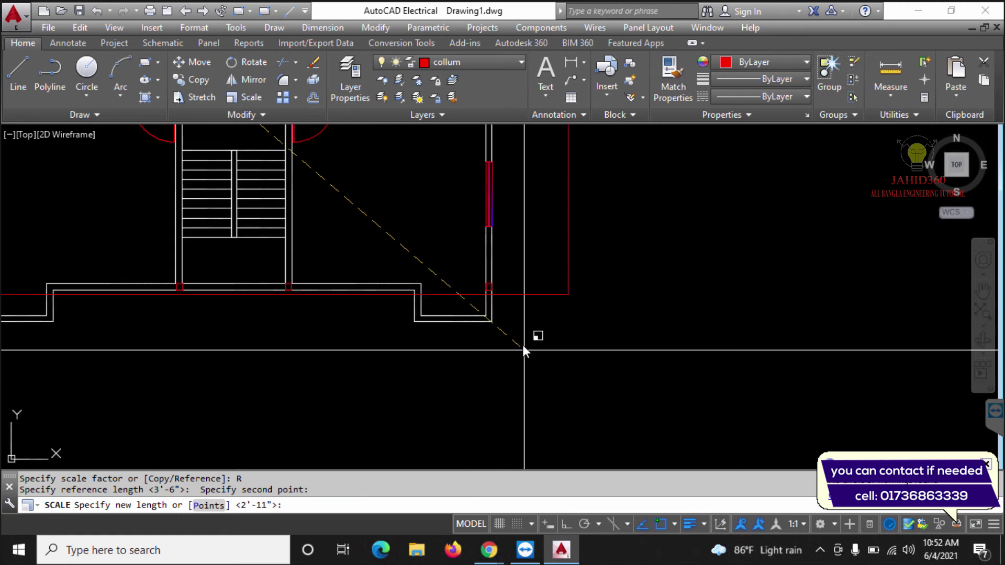
pyautogui.scroll(-3, 597, 367)
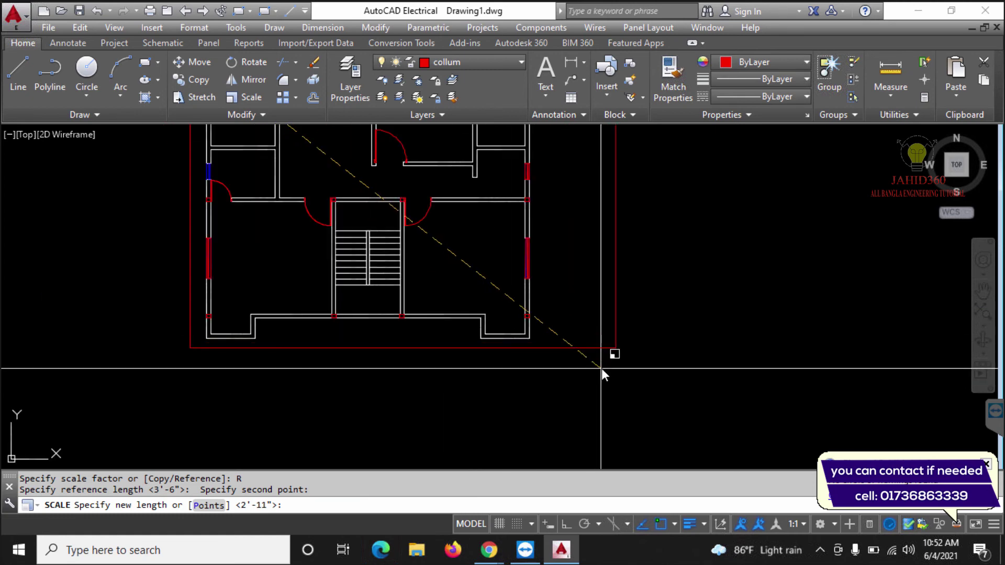
pyautogui.click(597, 366)
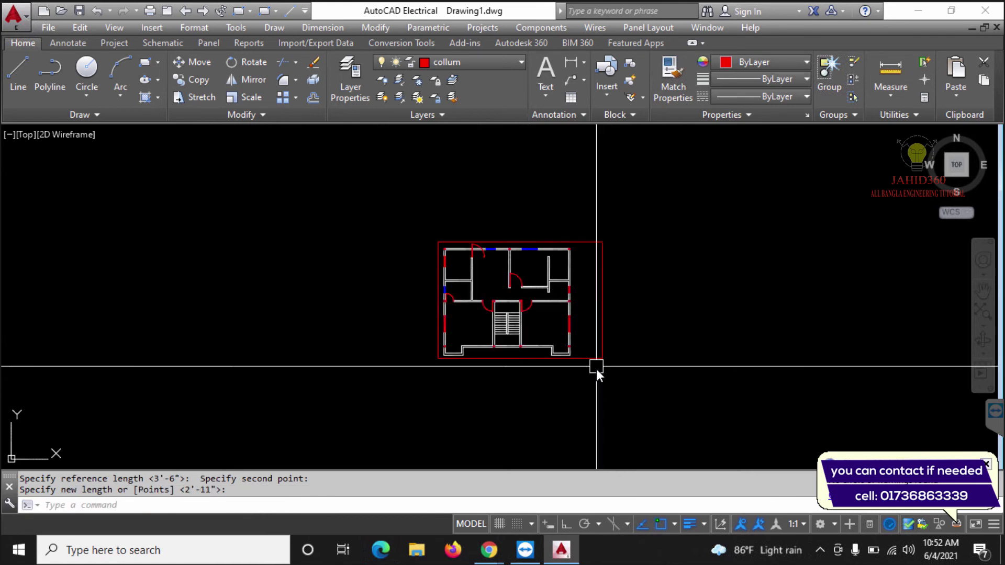
# Move the enlarged rectangle so that the floor plan sits centred inside it.
pyautogui.click(603, 305)
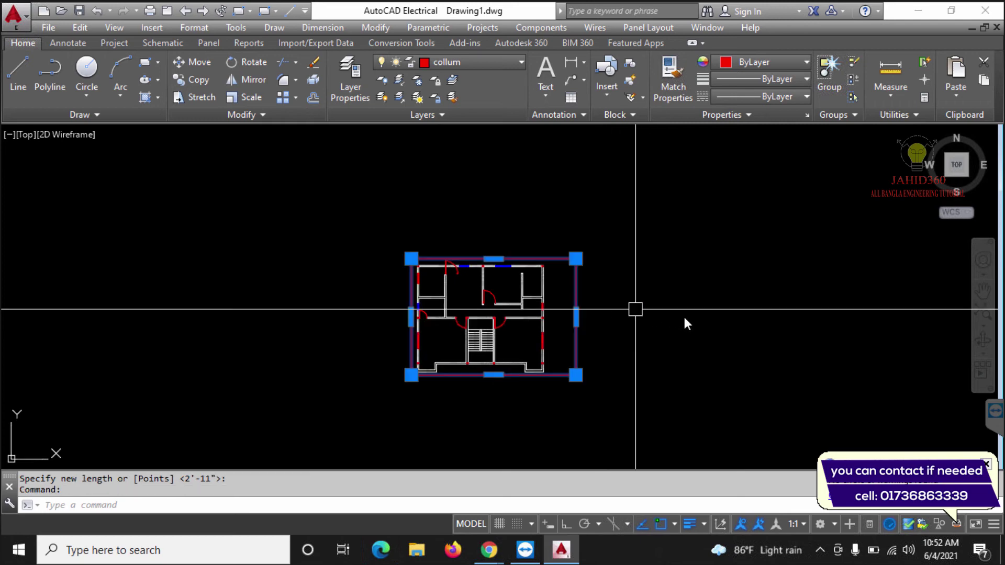
pyautogui.write('m')
pyautogui.press('Return')
pyautogui.click(665, 329)
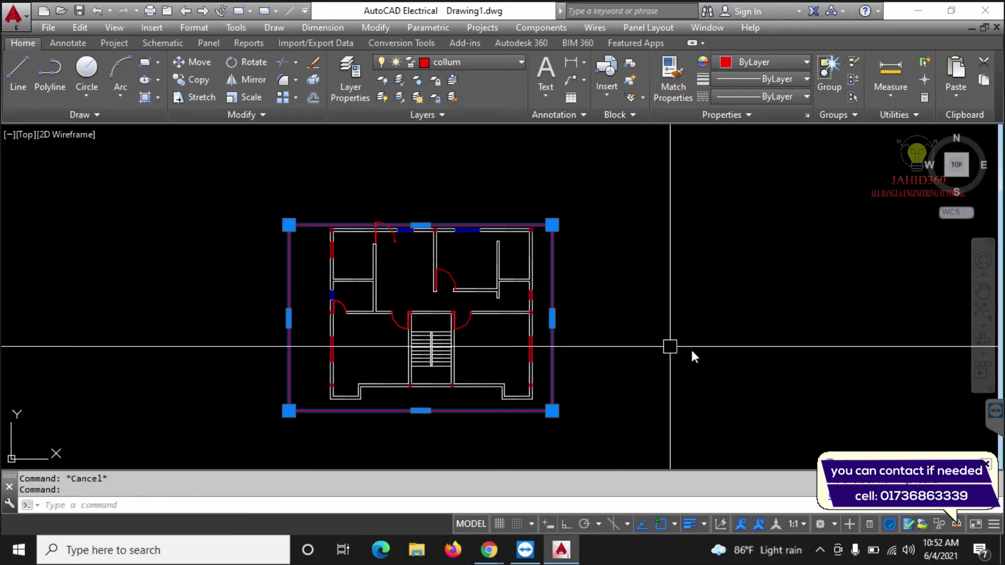
pyautogui.write('m')
pyautogui.press('Return')
pyautogui.click(693, 351)
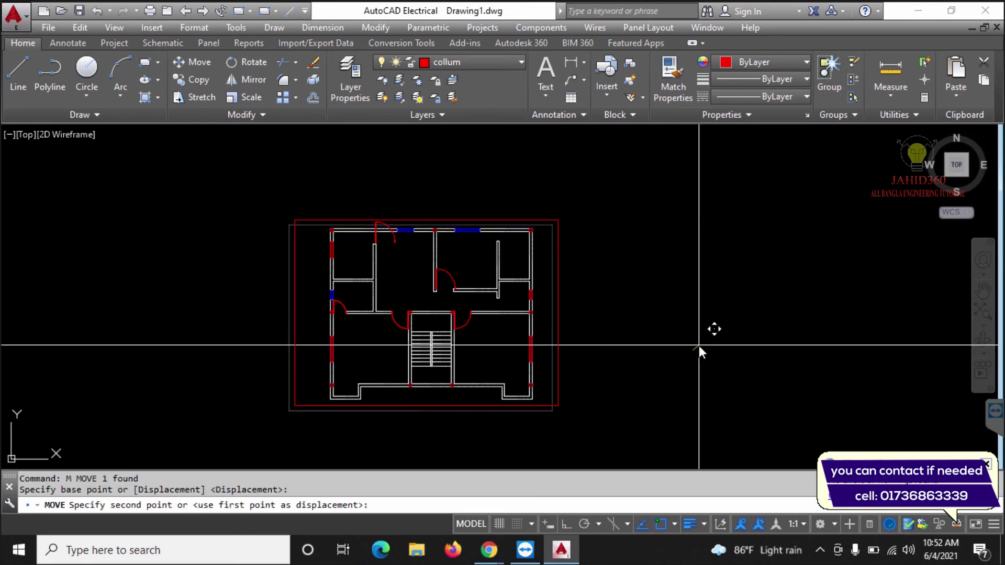
pyautogui.click(699, 345)
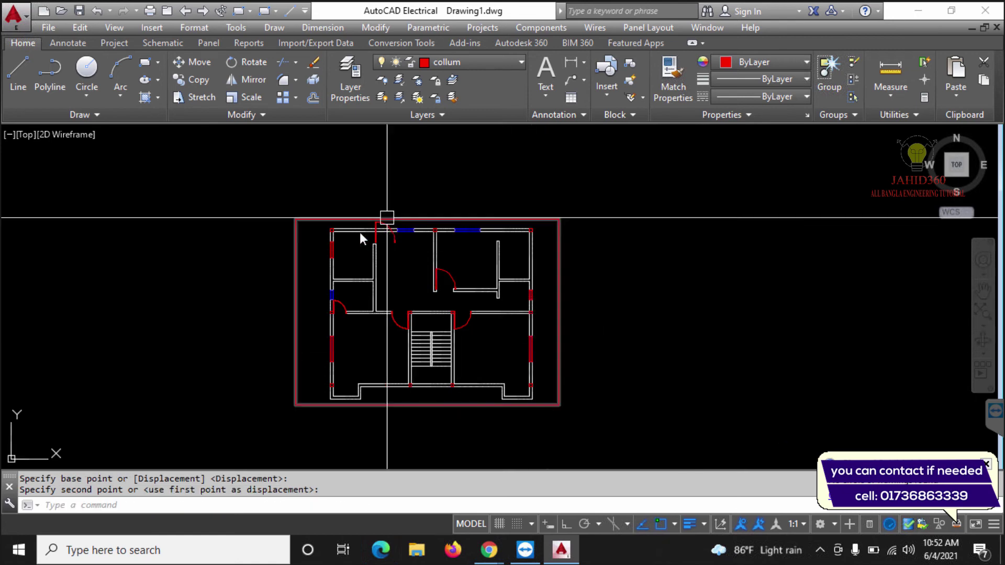
pyautogui.scroll(4, 335, 231)
pyautogui.press('Escape')
pyautogui.click(305, 229)
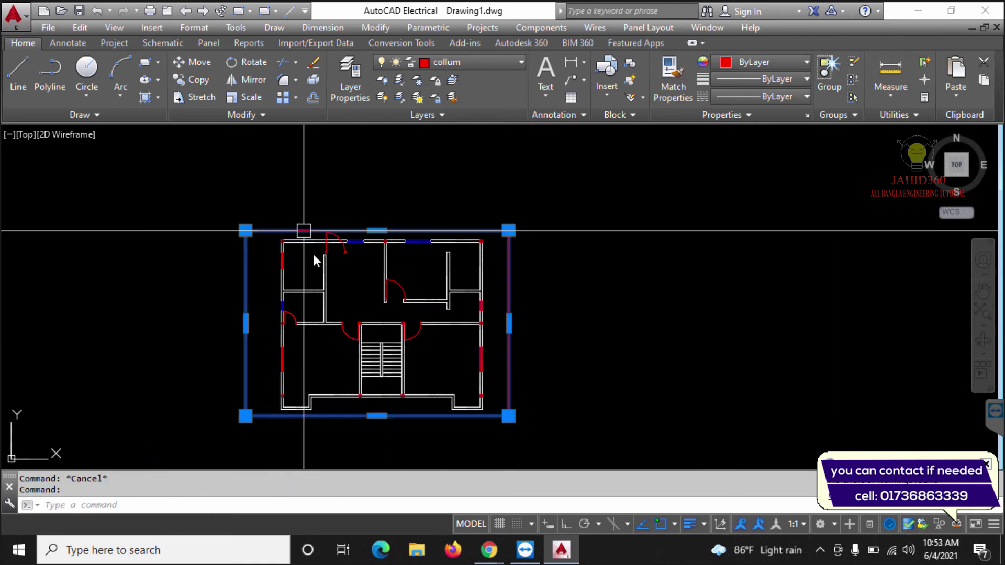
pyautogui.scroll(-4, 304, 231)
pyautogui.press('Escape')
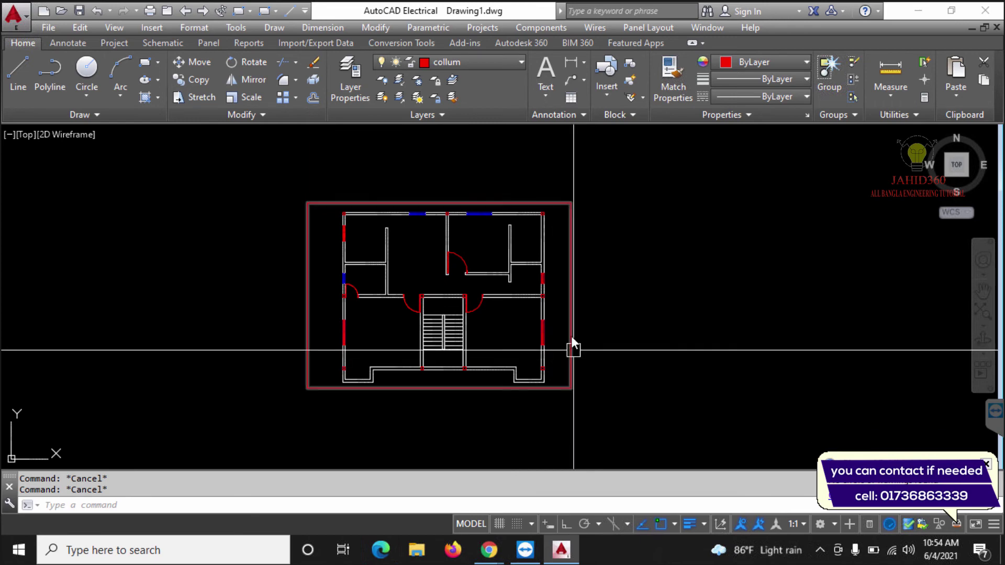
pyautogui.click(308, 309)
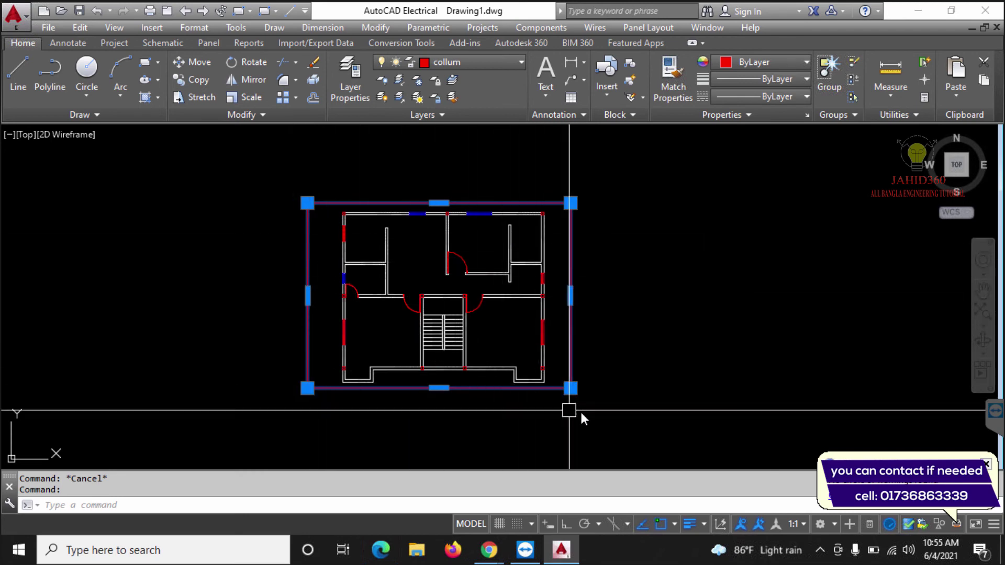
pyautogui.press('Escape')
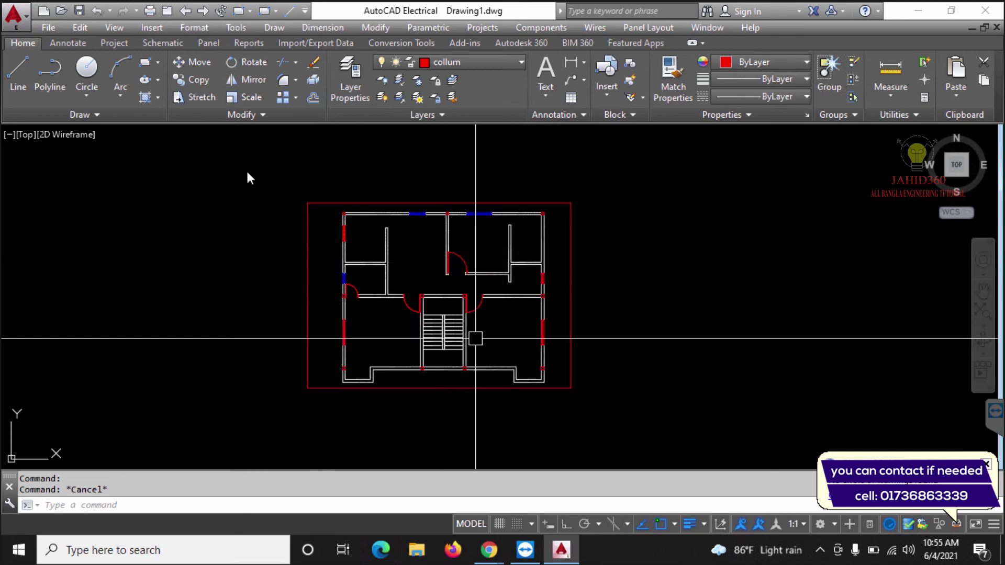
# Start a new plot of the model and load the settings of the previous plot as page setup.
pyautogui.click(150, 12)
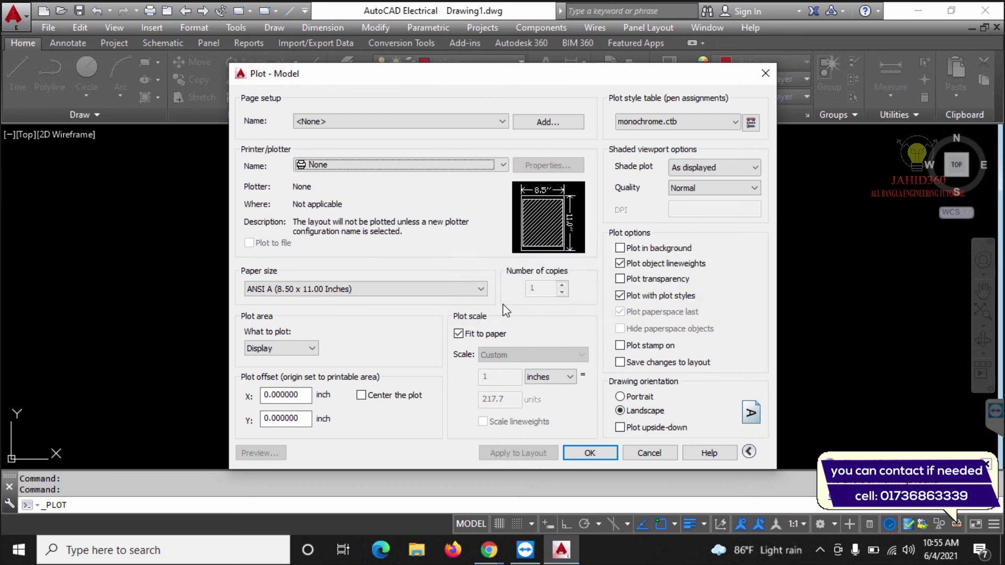
pyautogui.click(347, 121)
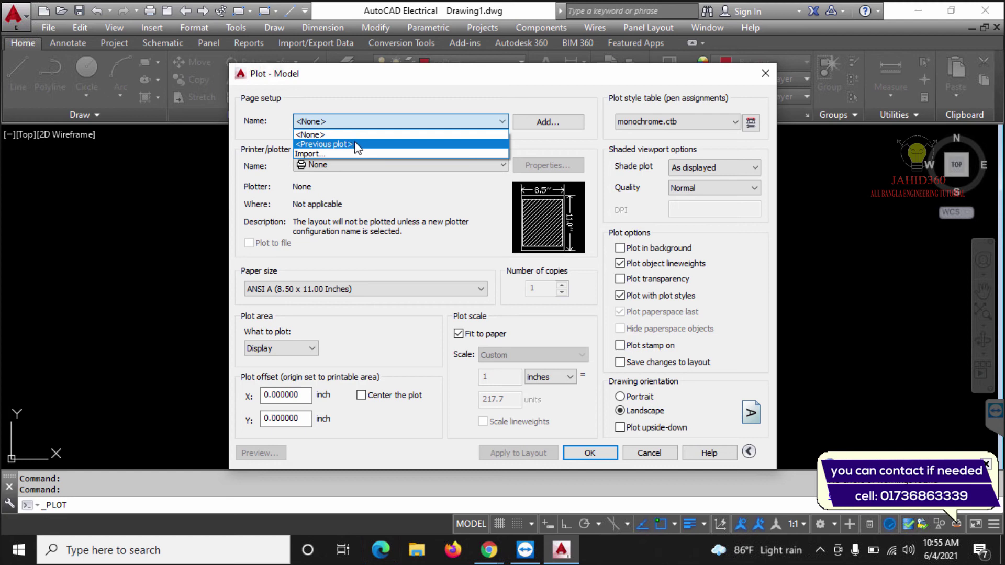
pyautogui.click(358, 145)
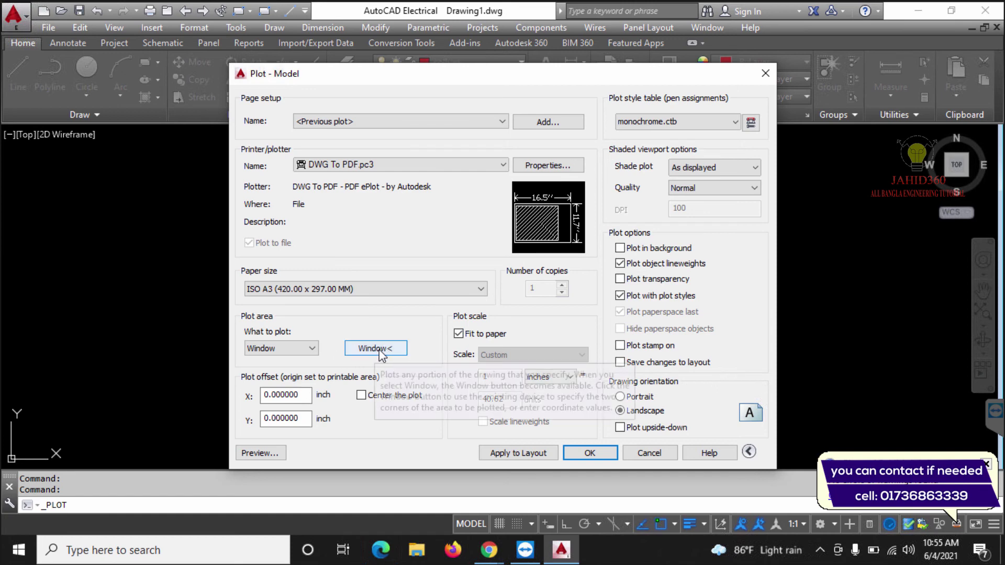
# Keep Window as the plot area and define it by the upper-left and lower-right corners of the red frame around the floor plan.
pyautogui.click(309, 348)
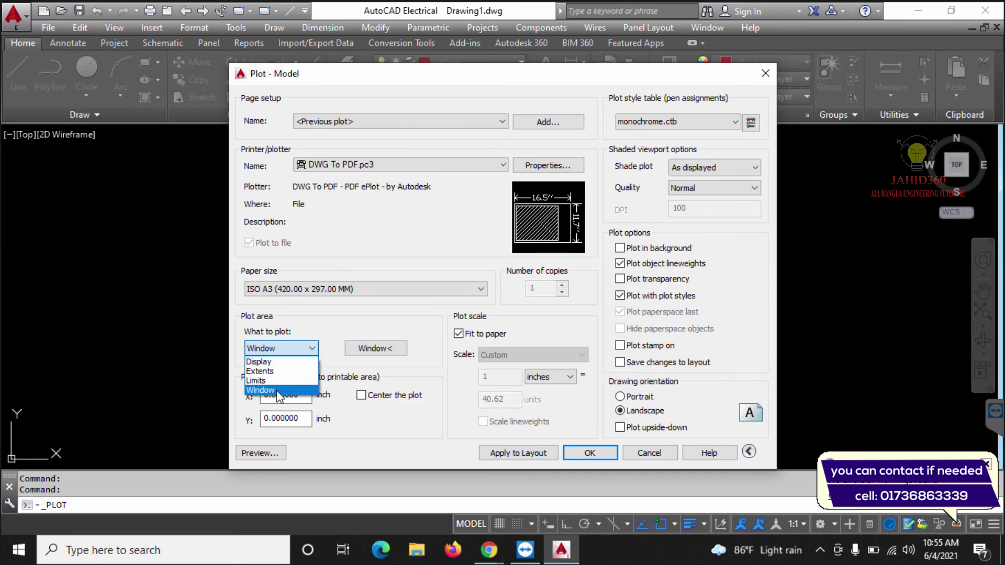
pyautogui.click(376, 351)
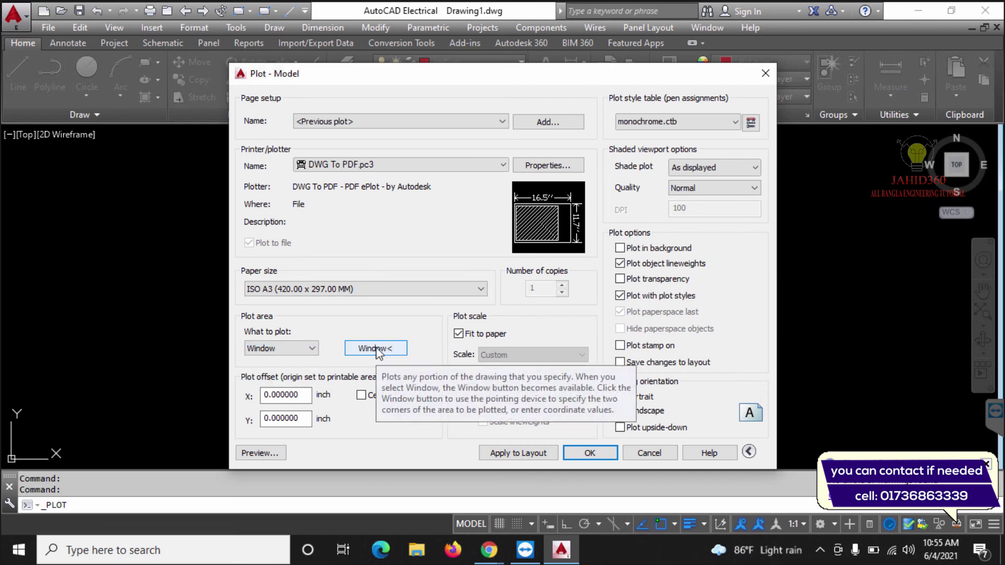
pyautogui.click(378, 350)
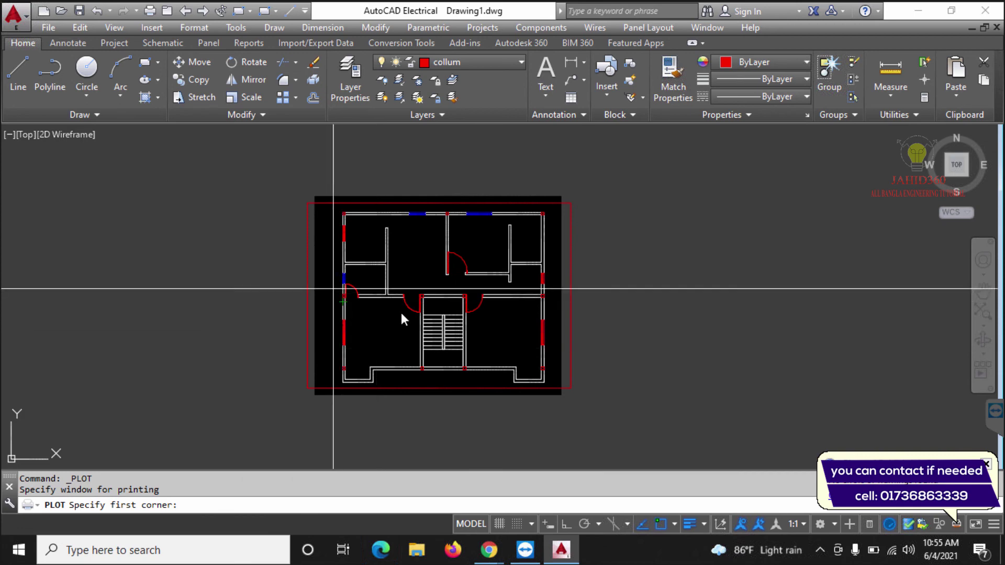
pyautogui.scroll(2, 317, 195)
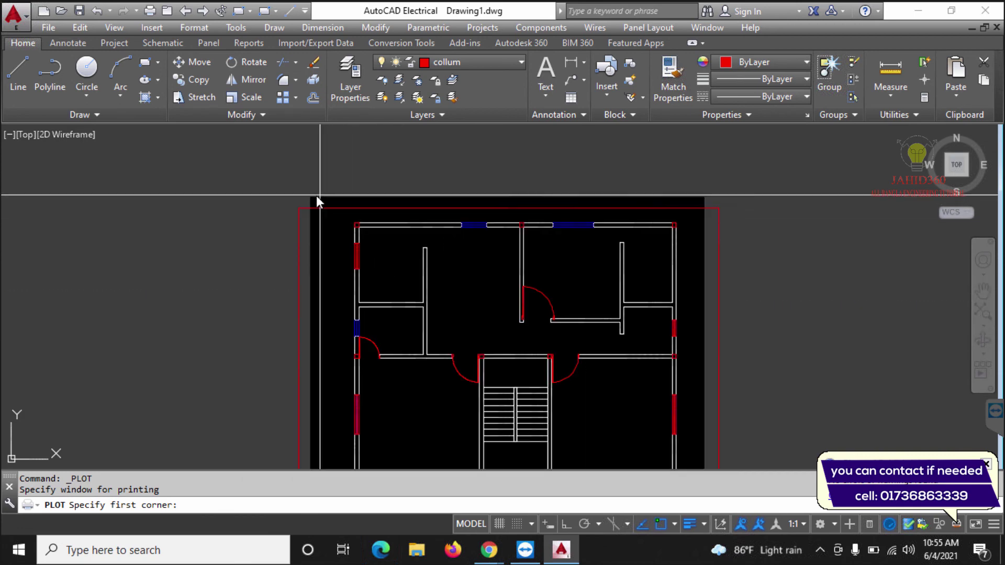
pyautogui.scroll(2, 316, 196)
pyautogui.scroll(-2, 315, 203)
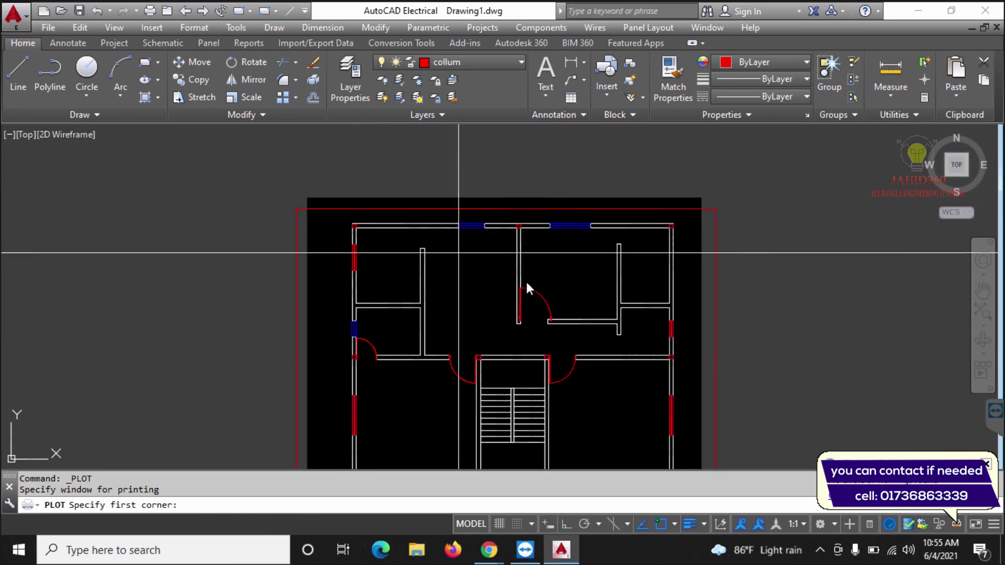
pyautogui.scroll(-1, 419, 270)
pyautogui.scroll(-1, 367, 243)
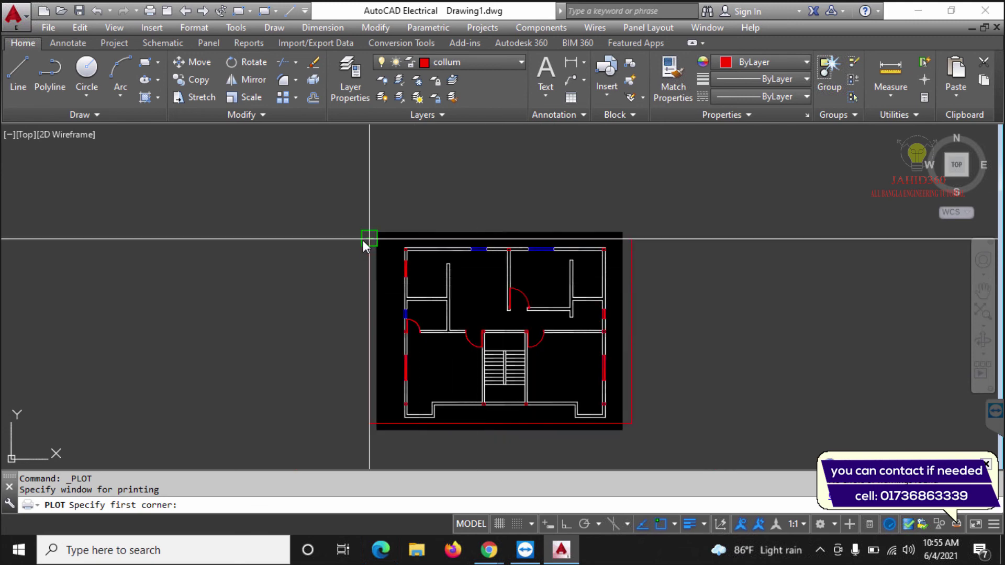
pyautogui.click(369, 240)
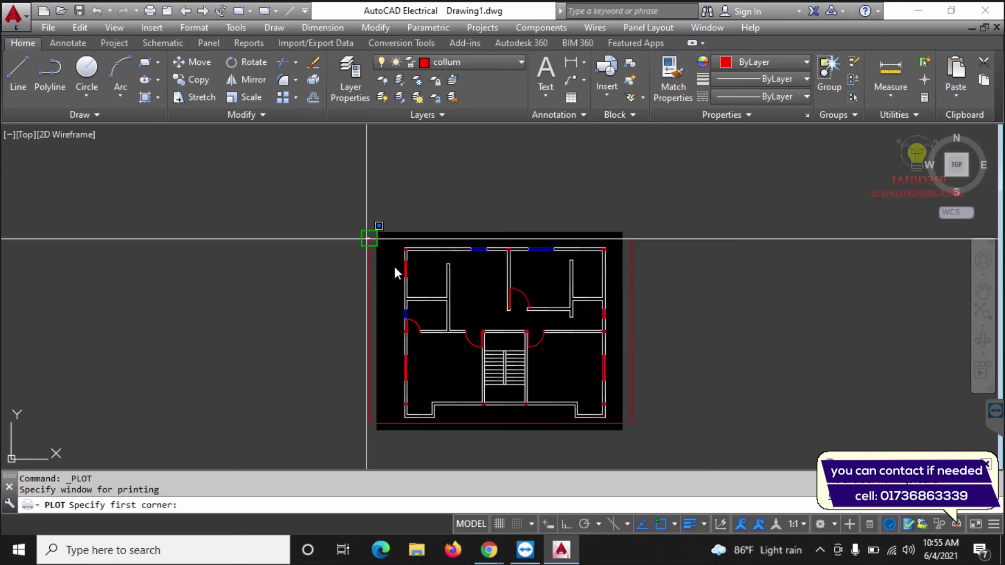
pyautogui.click(629, 423)
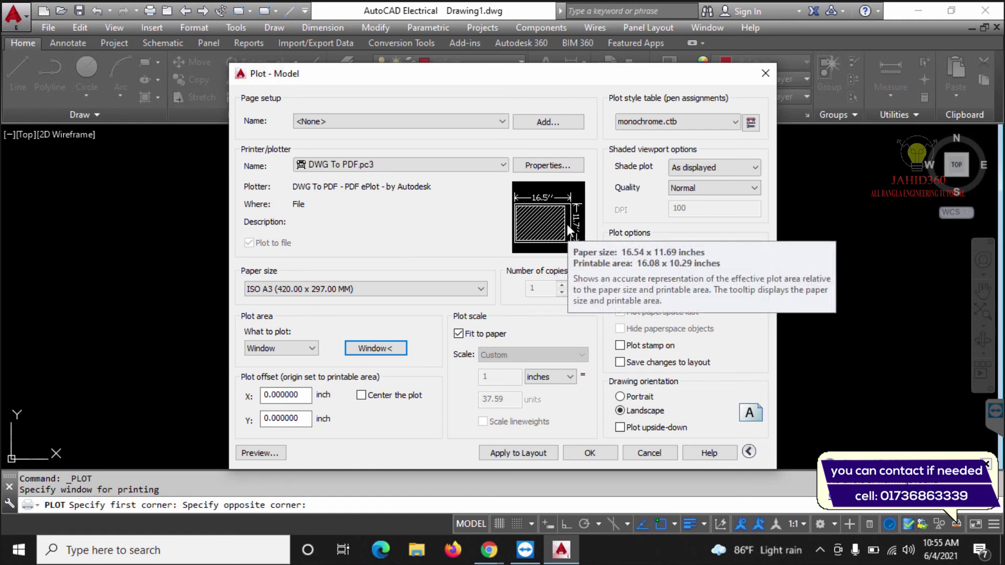
# Keep the plot fitted to paper, set the plot style table to acad.ctb, and preview the plot.
pyautogui.click(459, 335)
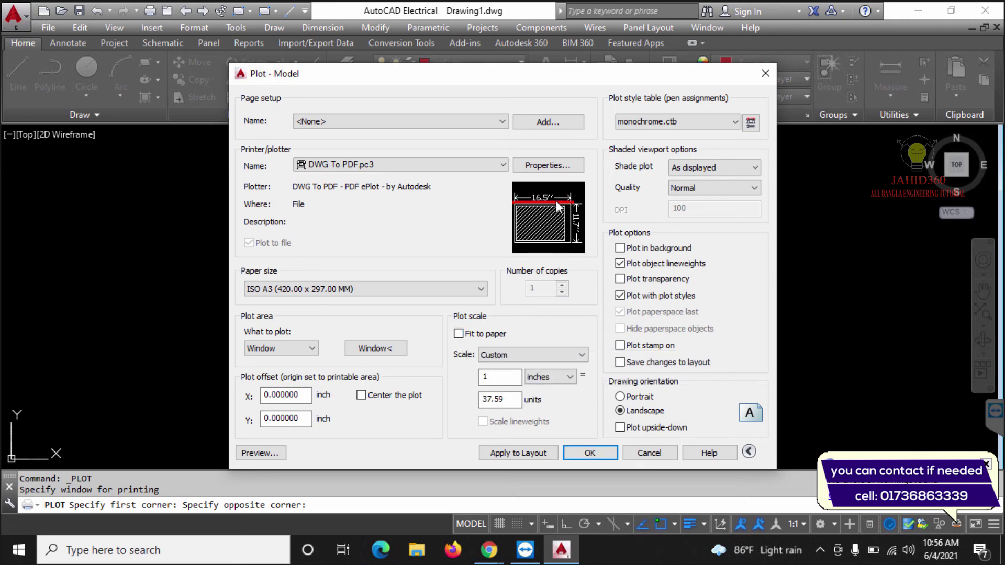
pyautogui.click(459, 335)
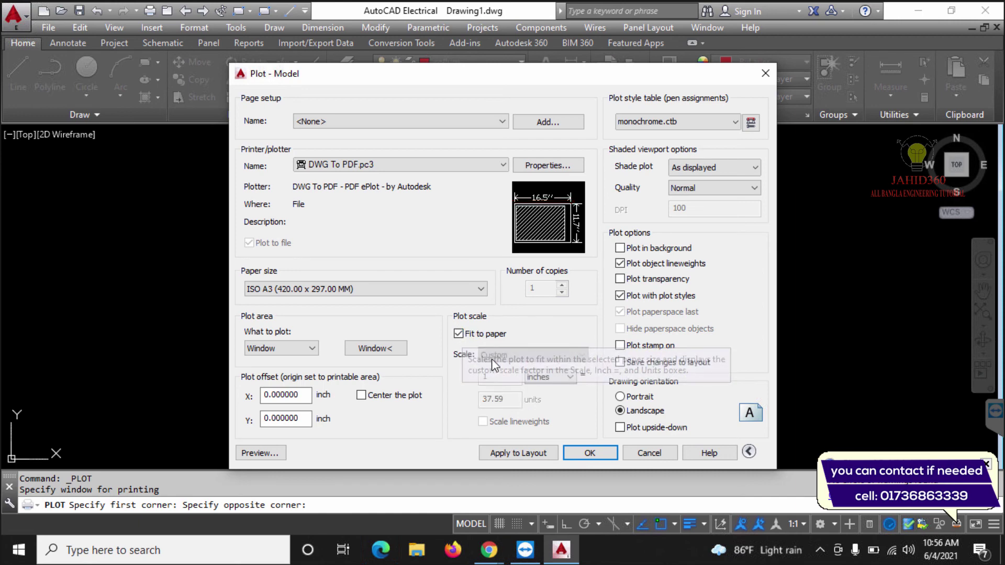
pyautogui.click(685, 126)
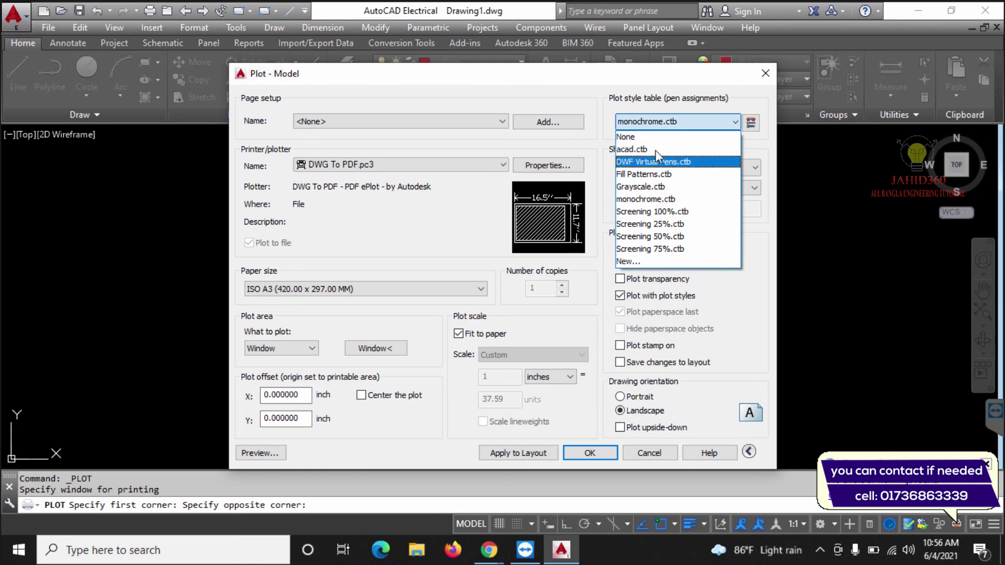
pyautogui.click(653, 148)
pyautogui.click(527, 308)
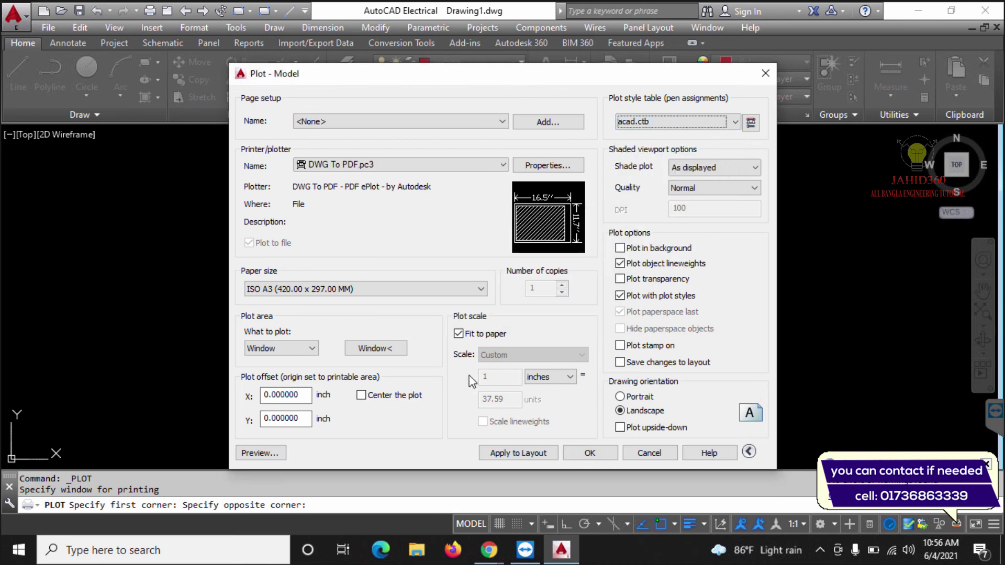
pyautogui.click(262, 452)
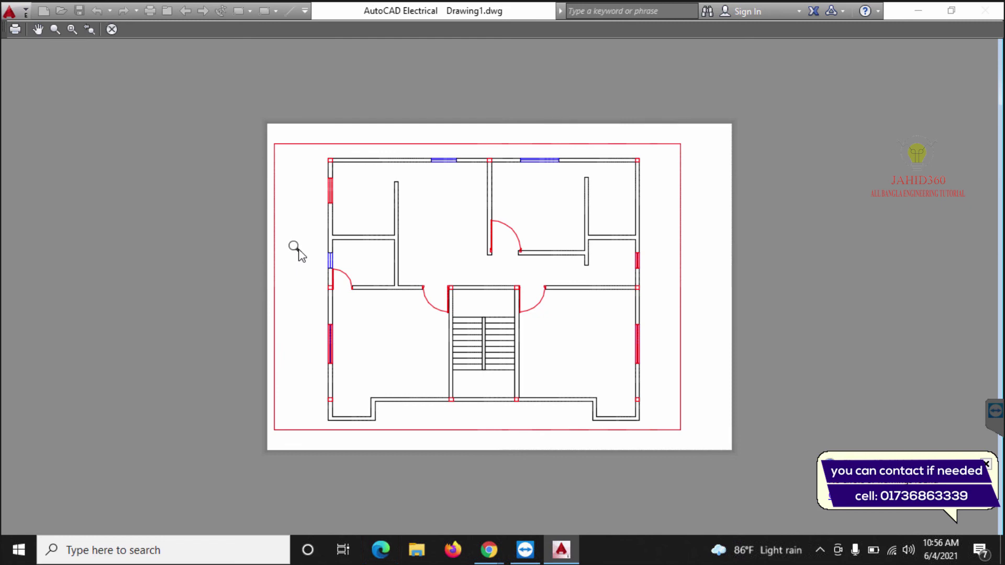
pyautogui.press('Escape')
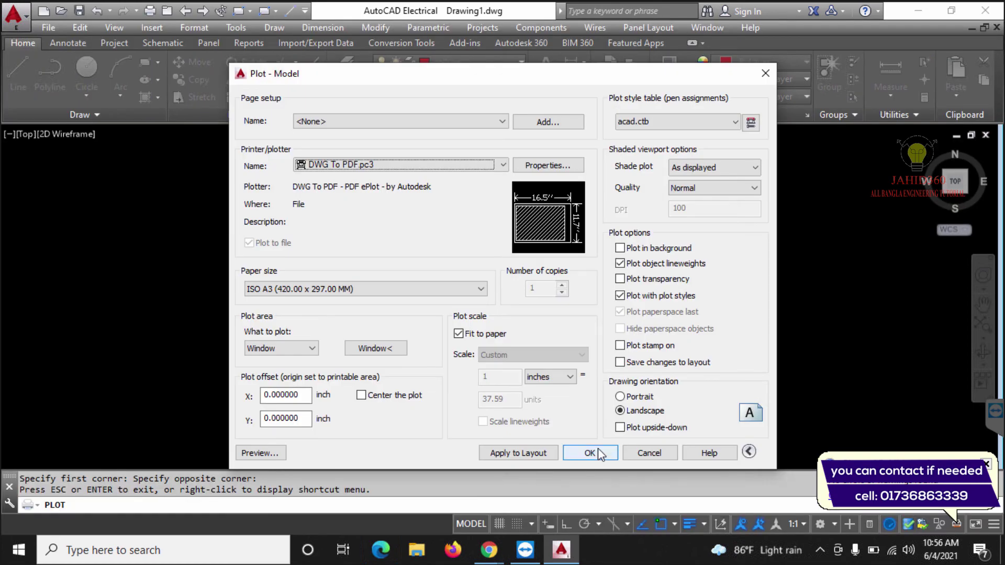
# Redefine the plot window as a tall, narrow area over the floor plan, extending above and below the red frame.
pyautogui.click(598, 448)
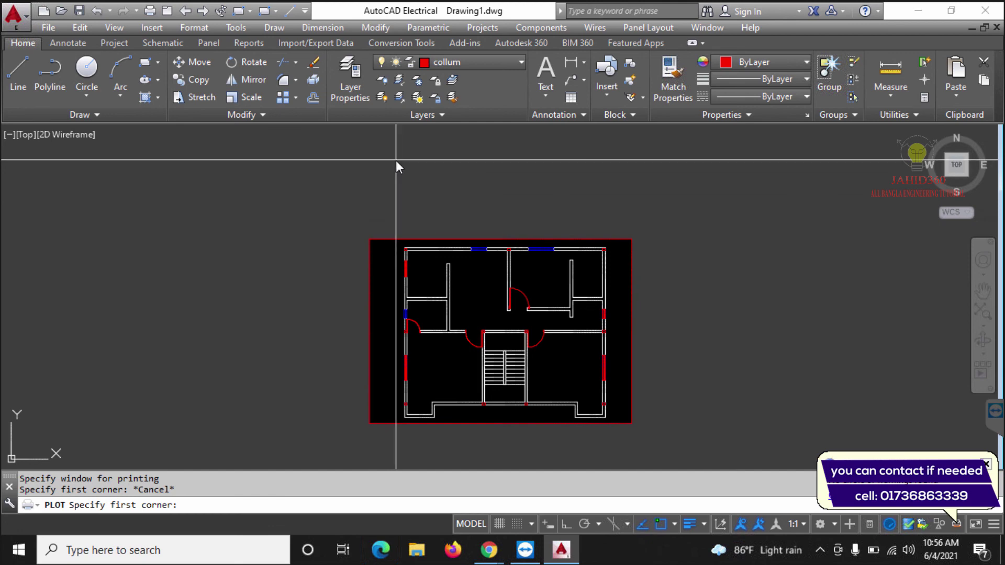
pyautogui.click(396, 161)
pyautogui.moveTo(527, 443); pyautogui.dragTo(501, 376, button='middle')
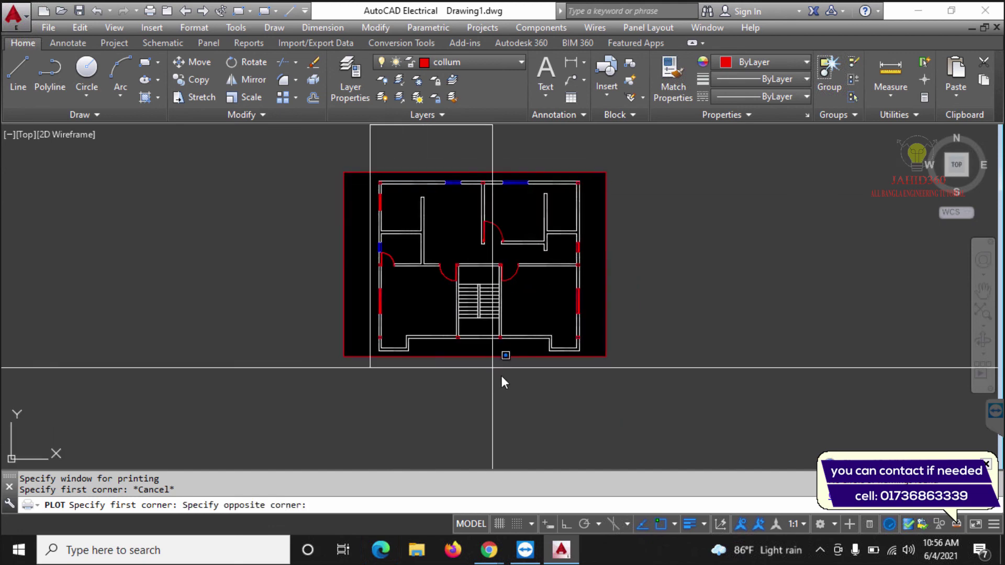
pyautogui.scroll(-2, 501, 383)
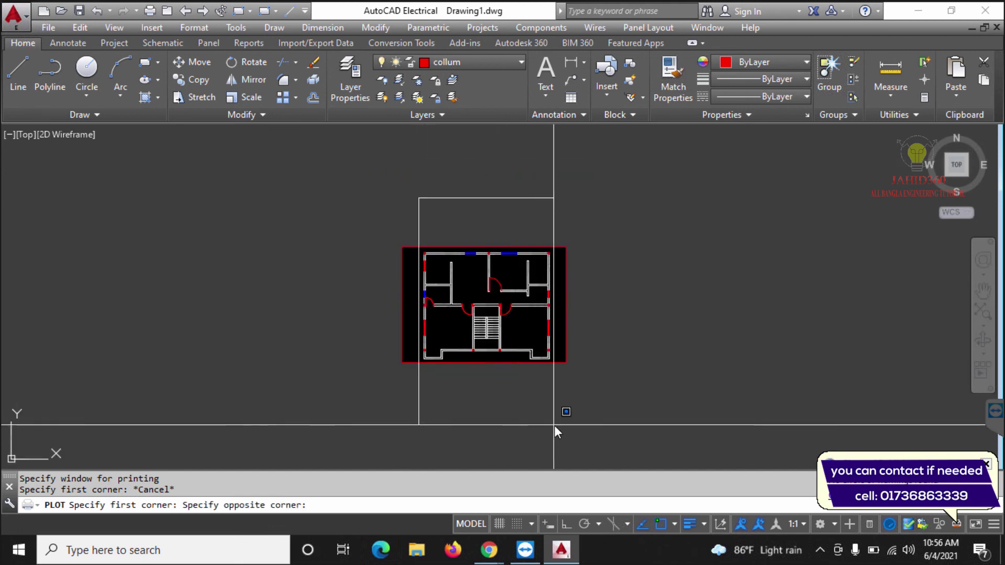
pyautogui.click(554, 425)
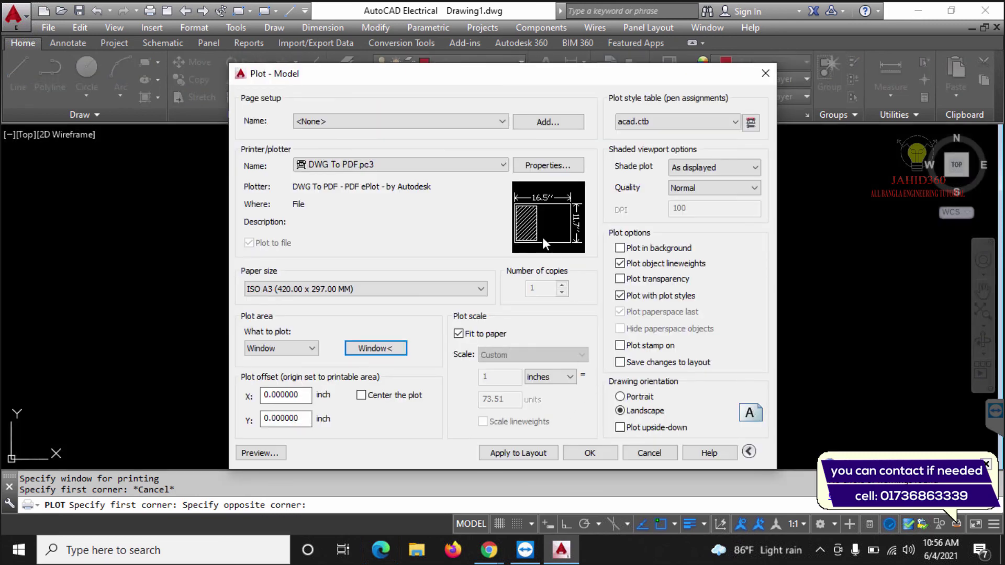
pyautogui.moveTo(546, 225)
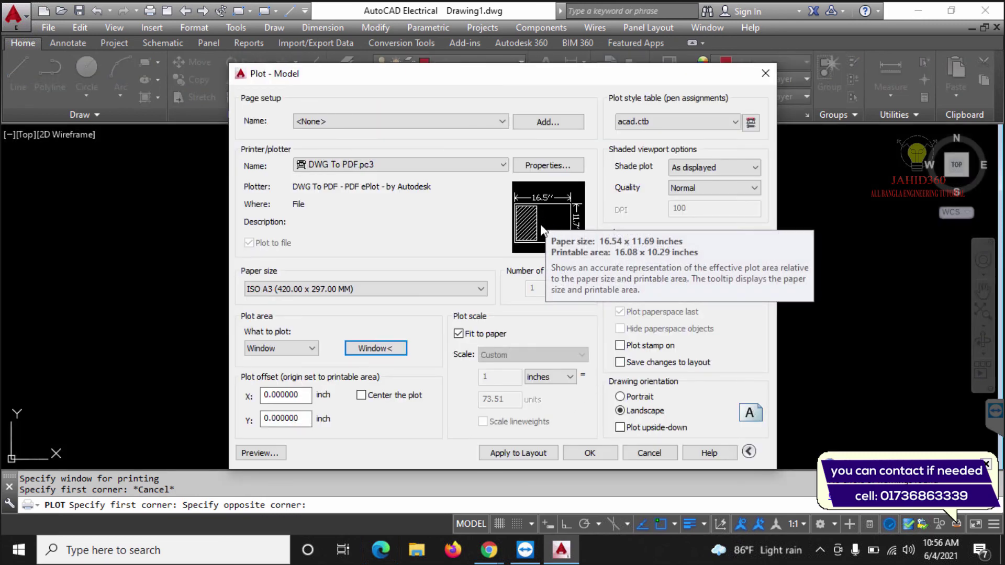
# Set the drawing orientation to Portrait and preview the plot of the tall window.
pyautogui.click(621, 397)
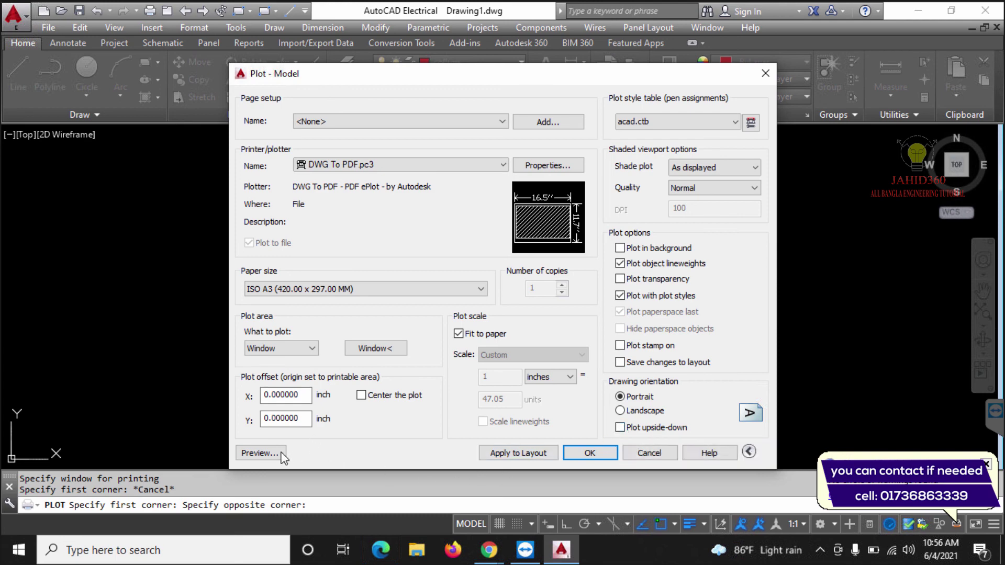
pyautogui.click(259, 453)
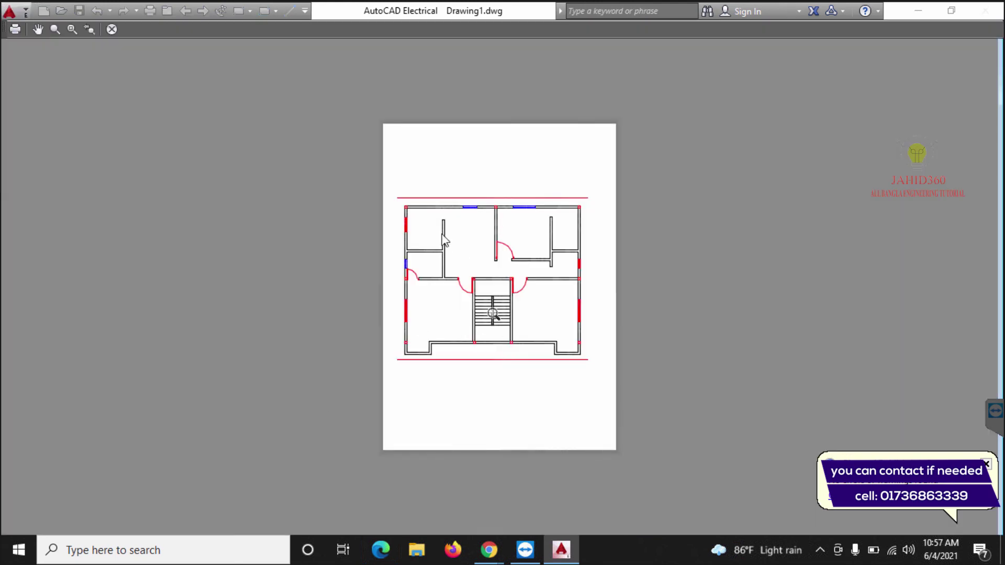
pyautogui.press('Escape')
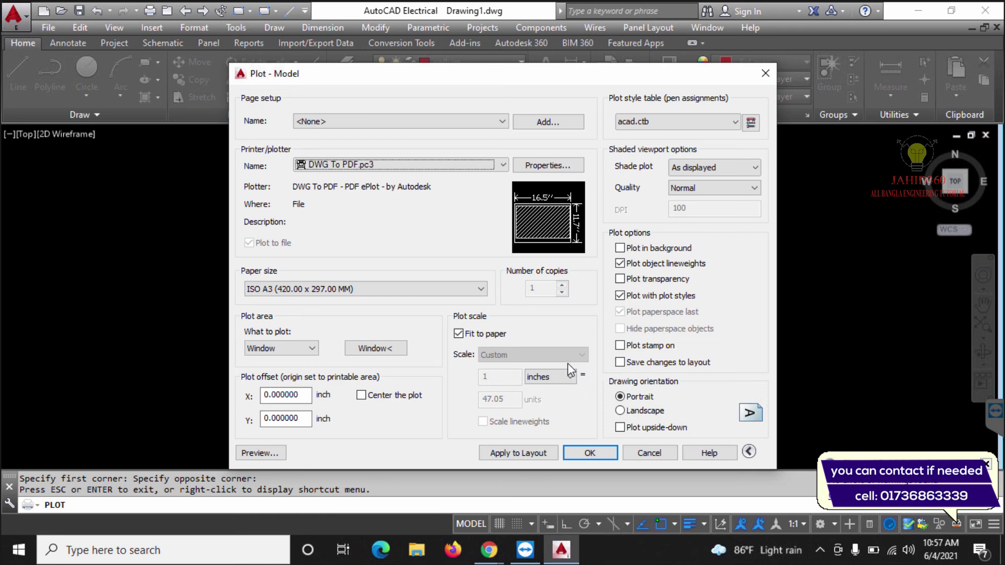
# Try the ISO A3 (297.00 x 420.00 MM) paper size, and switch to ISO A4 (297.00 x 210.00 MM).
pyautogui.click(425, 289)
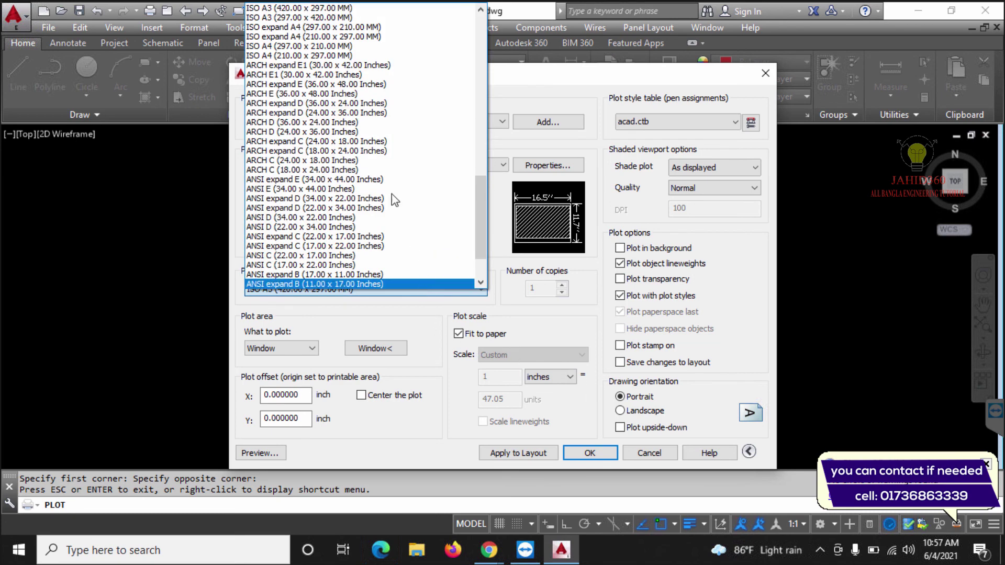
pyautogui.click(340, 17)
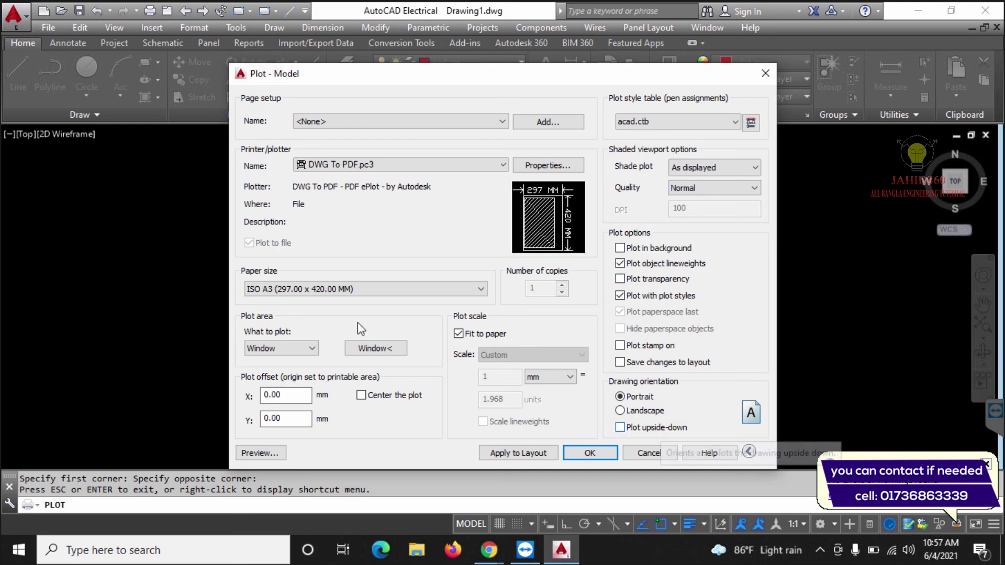
pyautogui.click(276, 291)
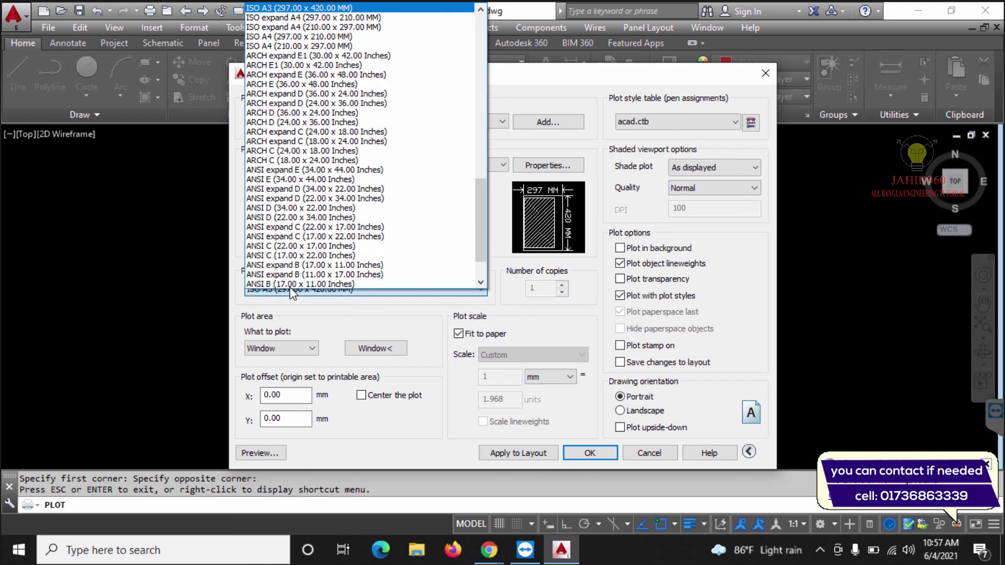
pyautogui.click(296, 36)
# Redefine the plot window from corner to corner of the red frame around the floor plan.
pyautogui.click(375, 349)
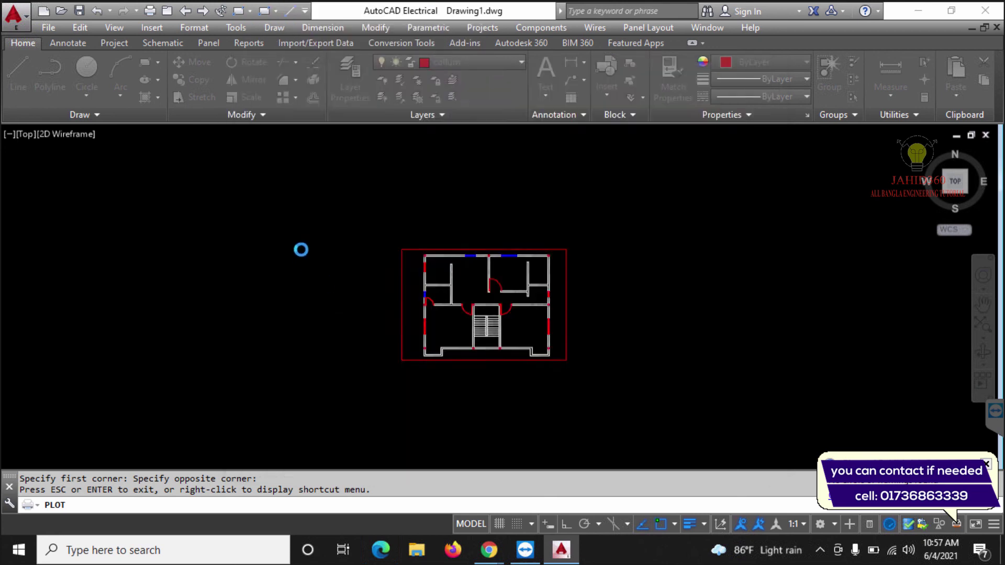
pyautogui.press('Escape')
pyautogui.click(381, 349)
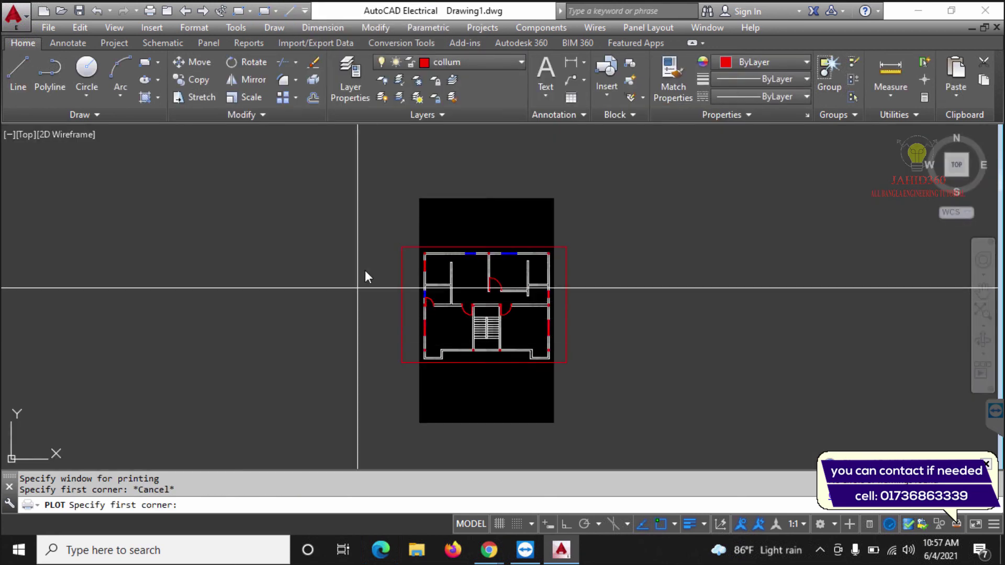
pyautogui.click(402, 247)
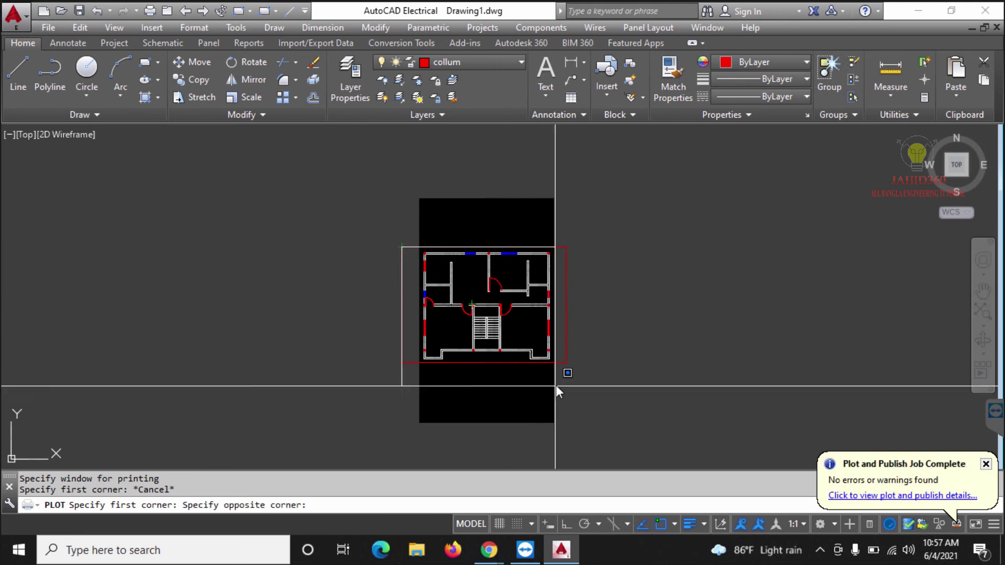
pyautogui.click(565, 361)
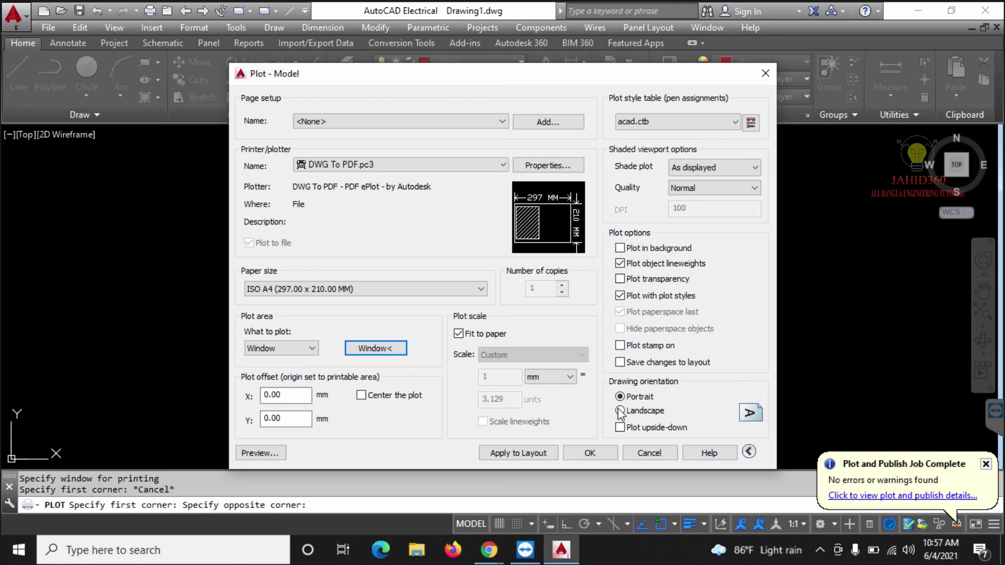
# Set the orientation to Landscape and the plot scale unit to inches, and close the plot setup without plotting.
pyautogui.click(620, 411)
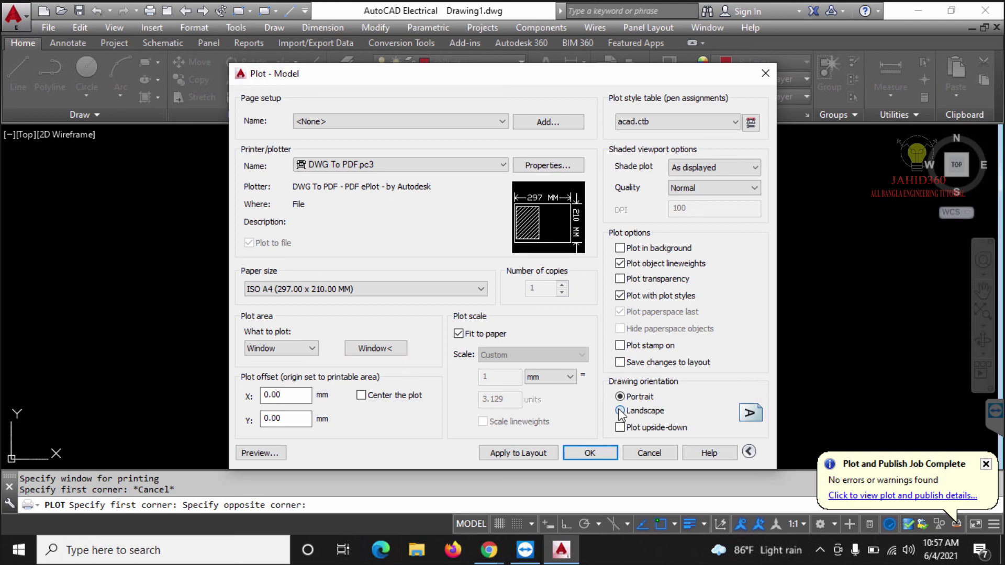
pyautogui.moveTo(553, 223)
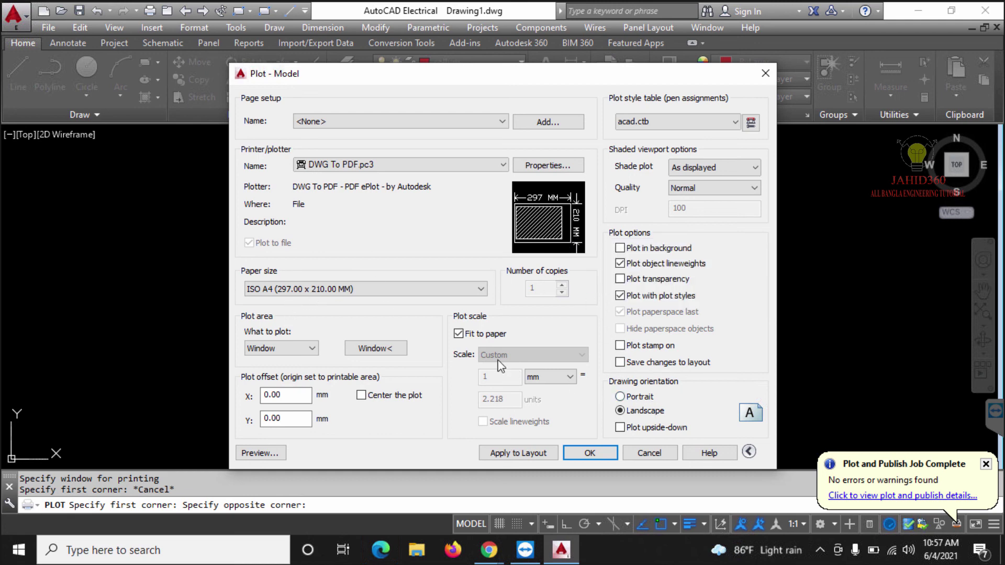
pyautogui.click(547, 378)
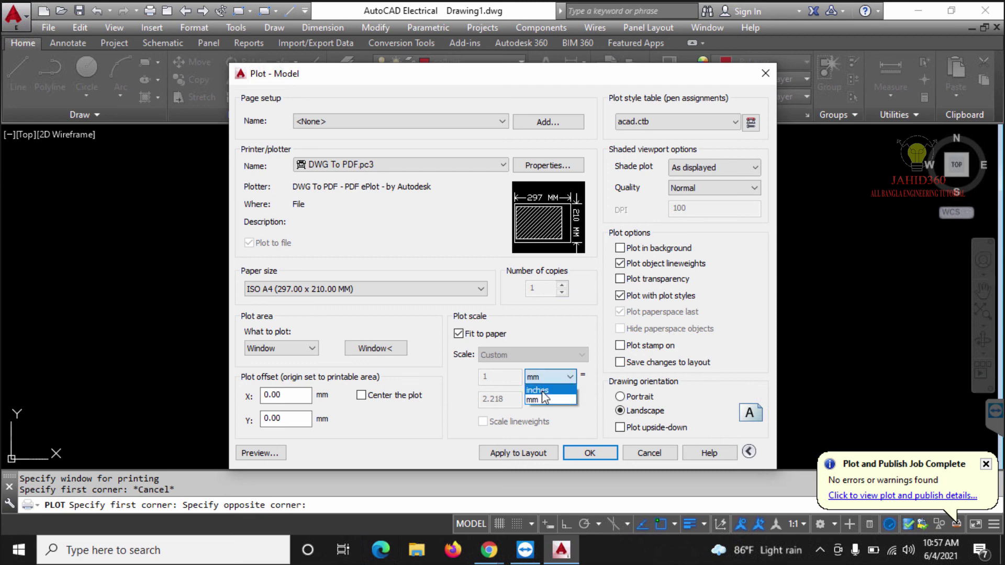
pyautogui.click(542, 393)
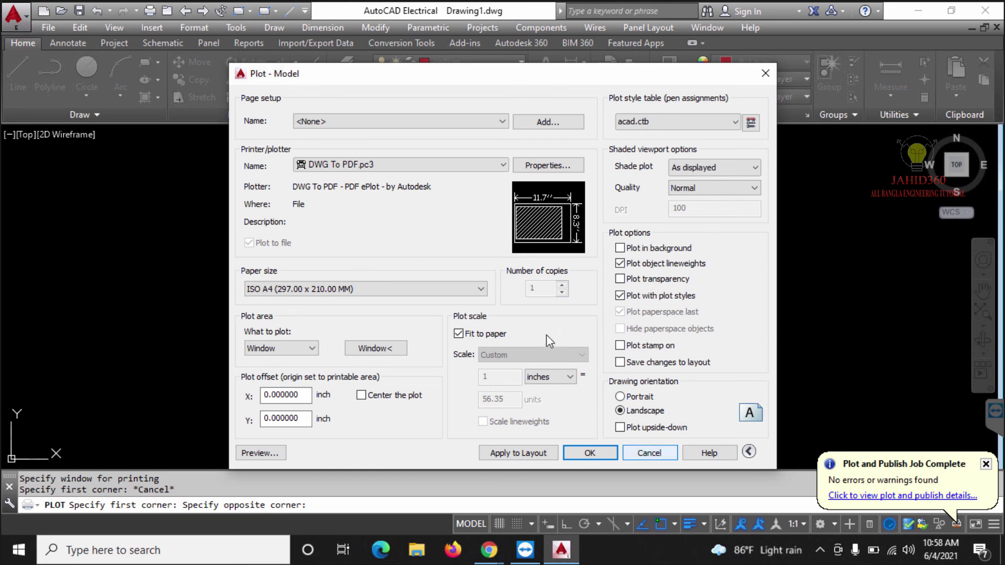
pyautogui.click(650, 456)
pyautogui.click(650, 456)
pyautogui.click(648, 454)
pyautogui.press('Escape')
pyautogui.press('Escape')
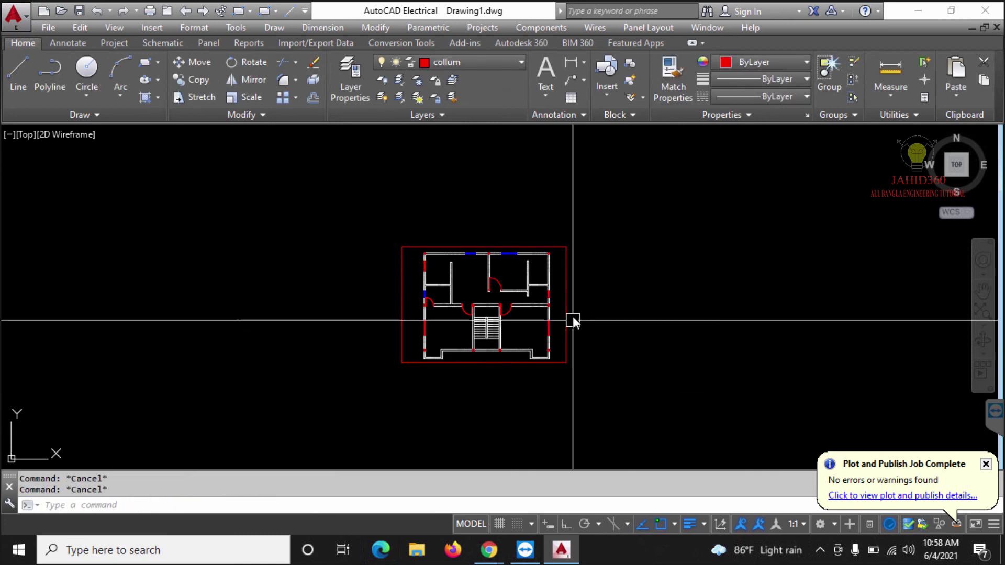
# Copy the red frame rectangle to the empty space right of the floor plan.
pyautogui.click(566, 319)
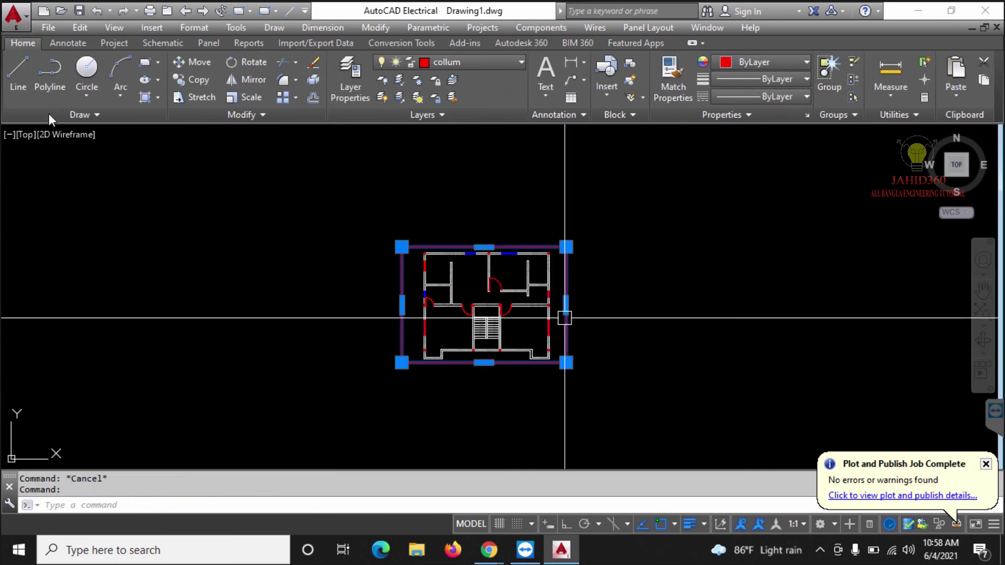
pyautogui.click(189, 79)
pyautogui.click(458, 322)
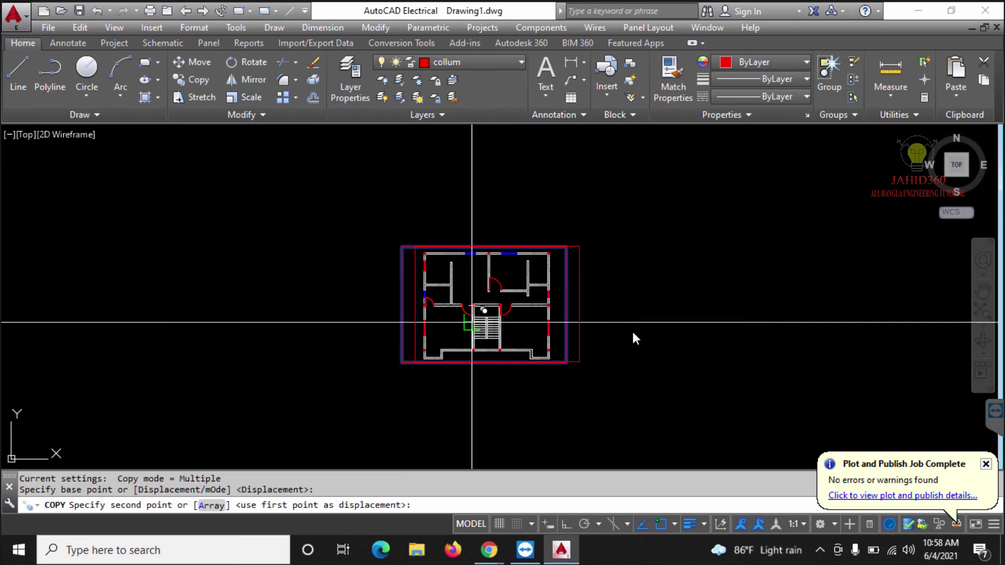
pyautogui.click(734, 333)
pyautogui.press('Escape')
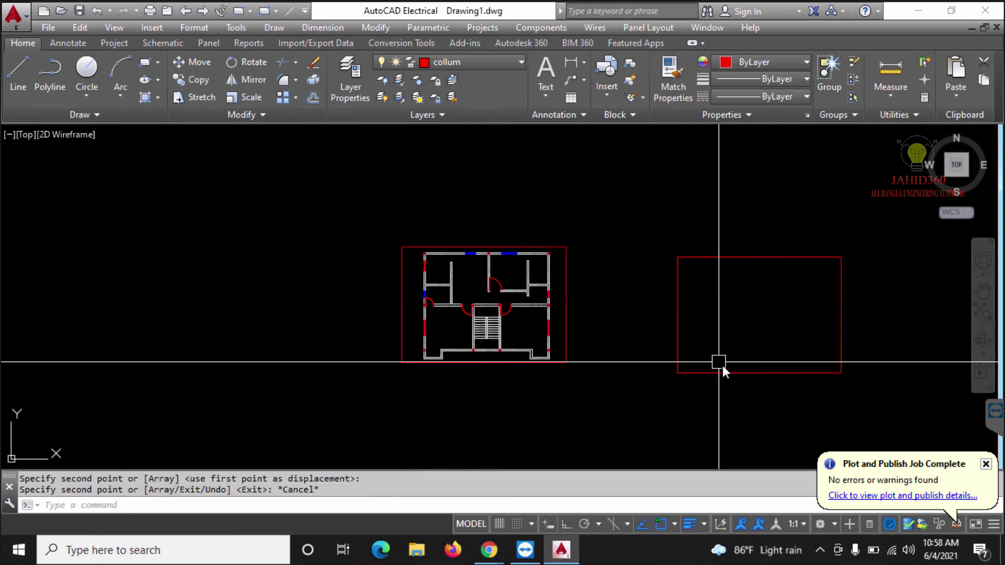